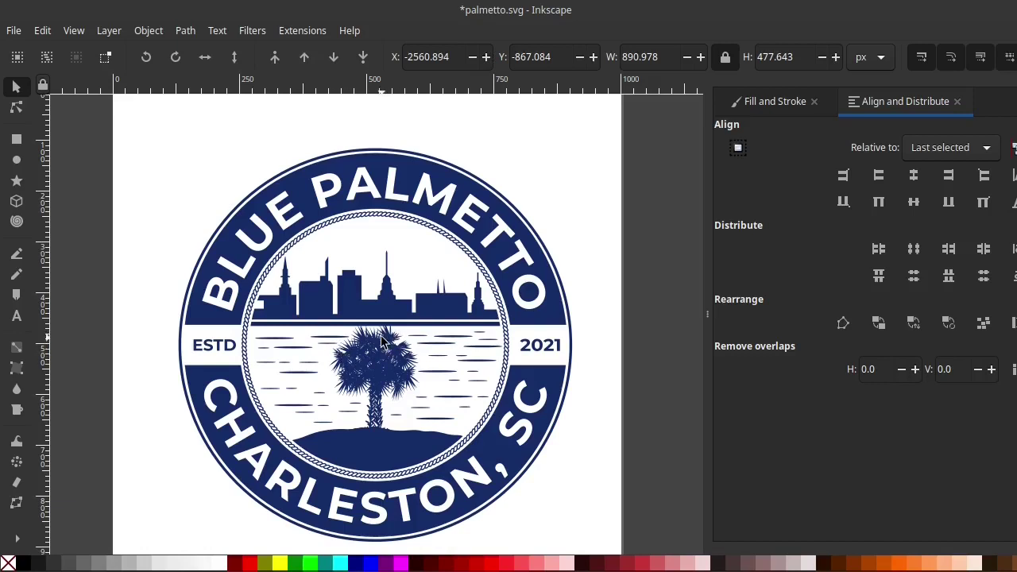
- Pan around the canvas to inspect the badge, clearing the reference-card selection
scroll(336, 347, "down", 2)
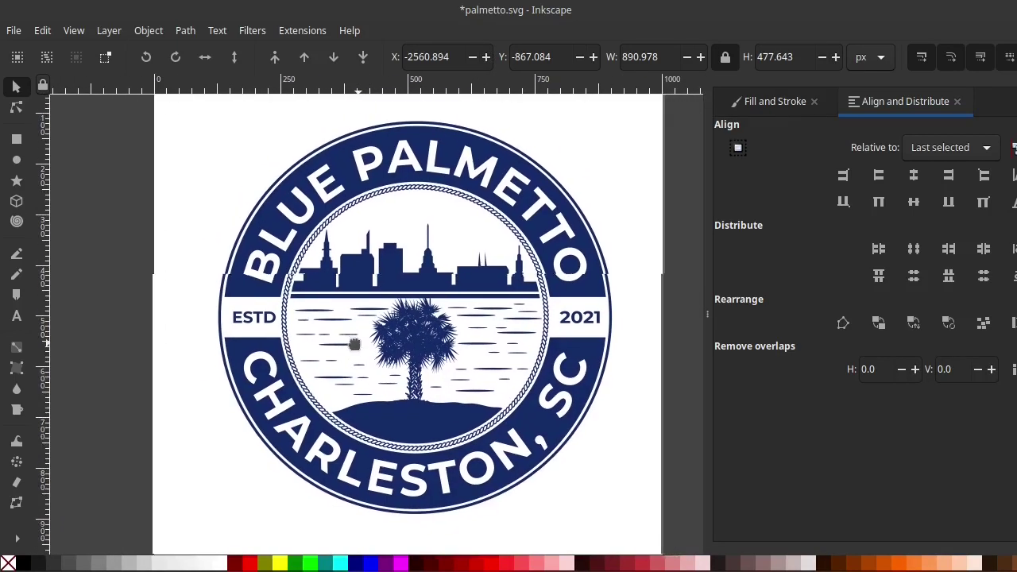
scroll(311, 361, "down", 1)
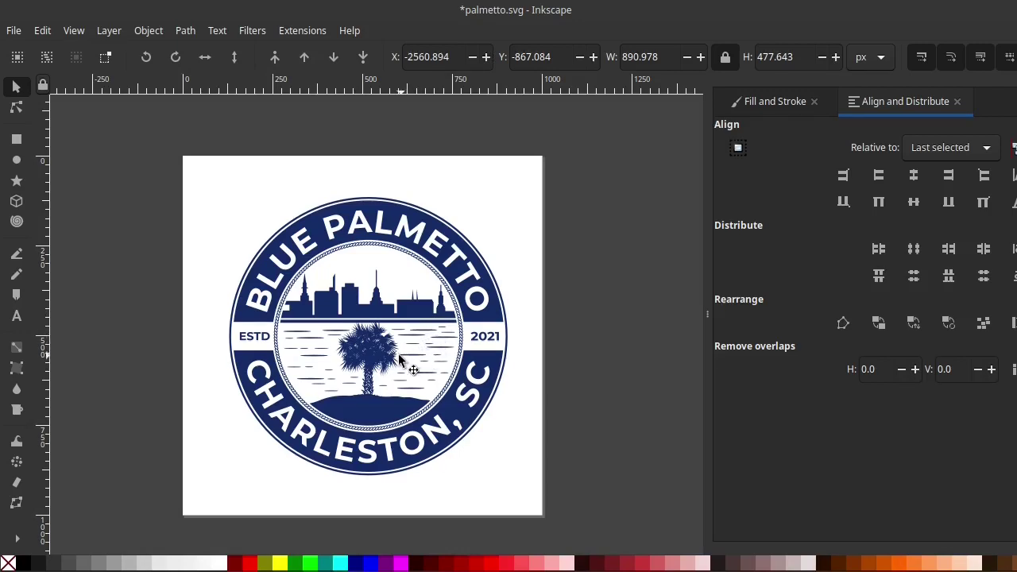
scroll(429, 349, "left", 1)
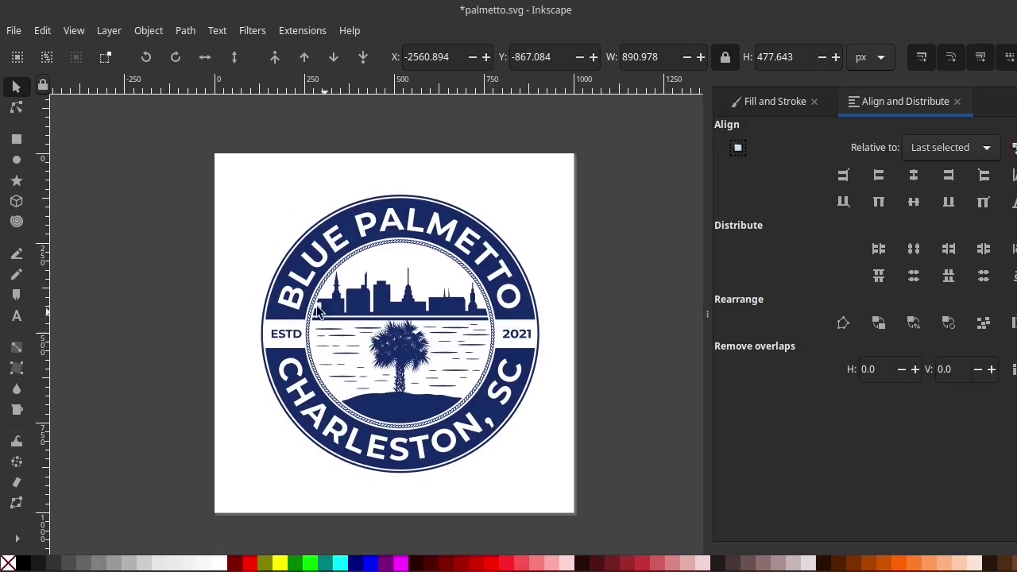
scroll(429, 358, "left", 10)
scroll(524, 405, "left", 13)
scroll(436, 318, "left", 6)
scroll(335, 302, "left", 3)
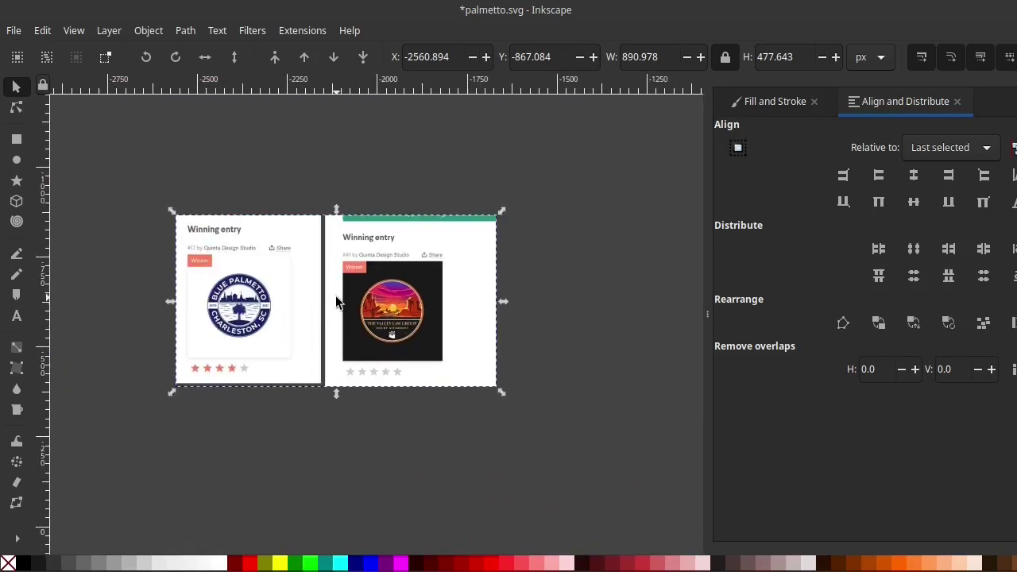
scroll(335, 302, "up", 1)
scroll(352, 313, "up", 1)
scroll(368, 329, "up", 1)
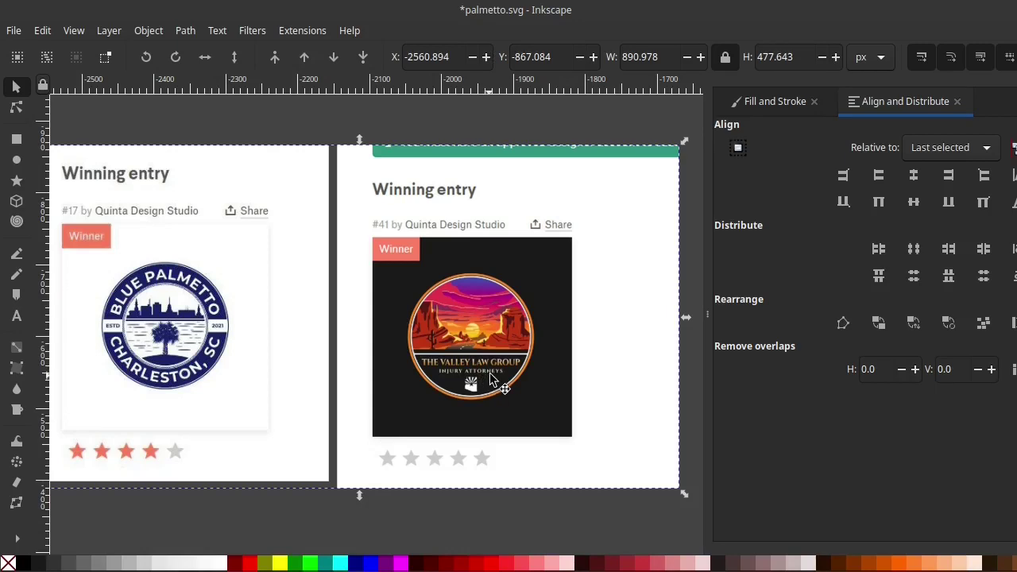
scroll(509, 373, "left", 3)
scroll(509, 373, "down", 1)
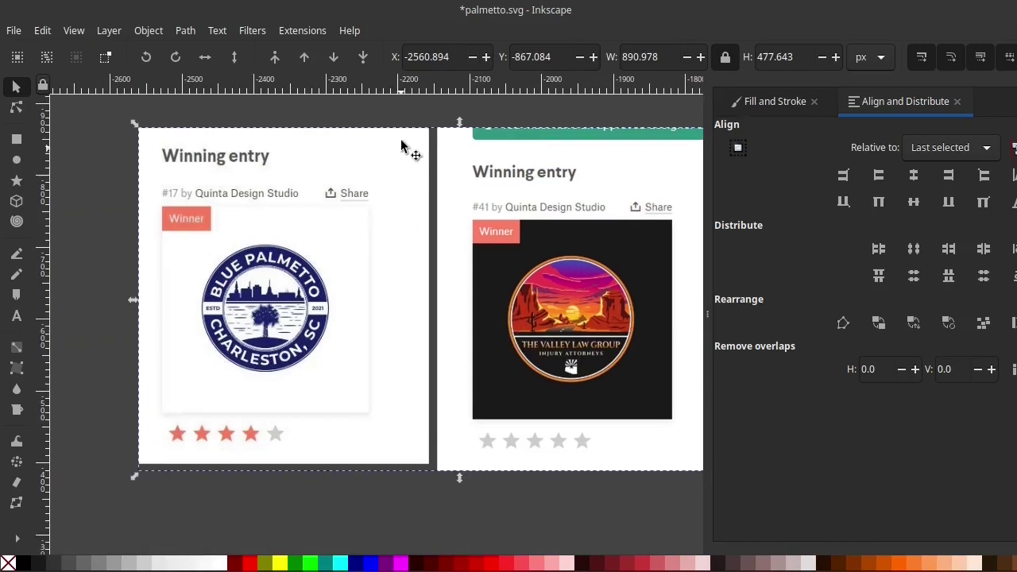
key("Escape")
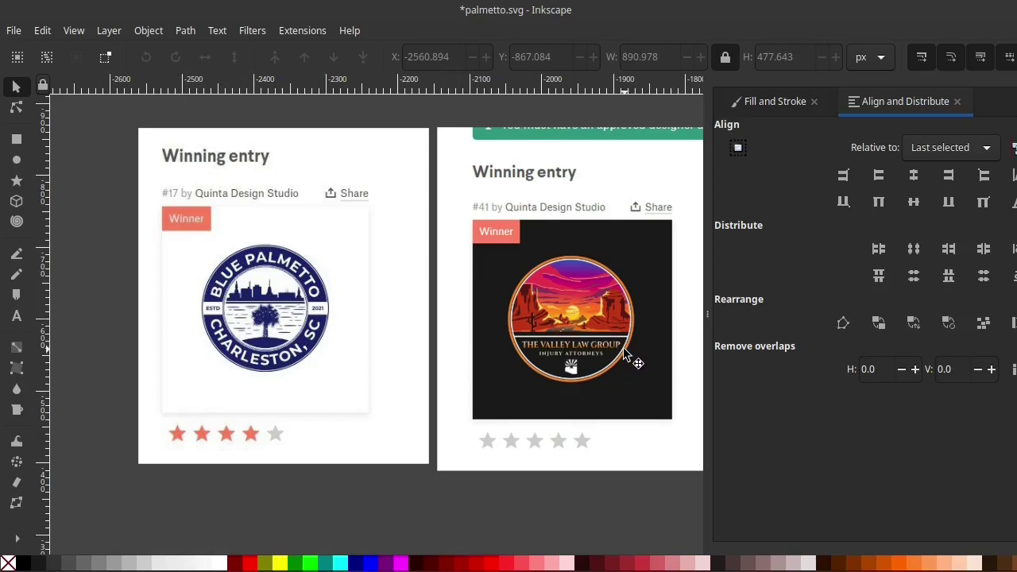
scroll(349, 191, "down", 5)
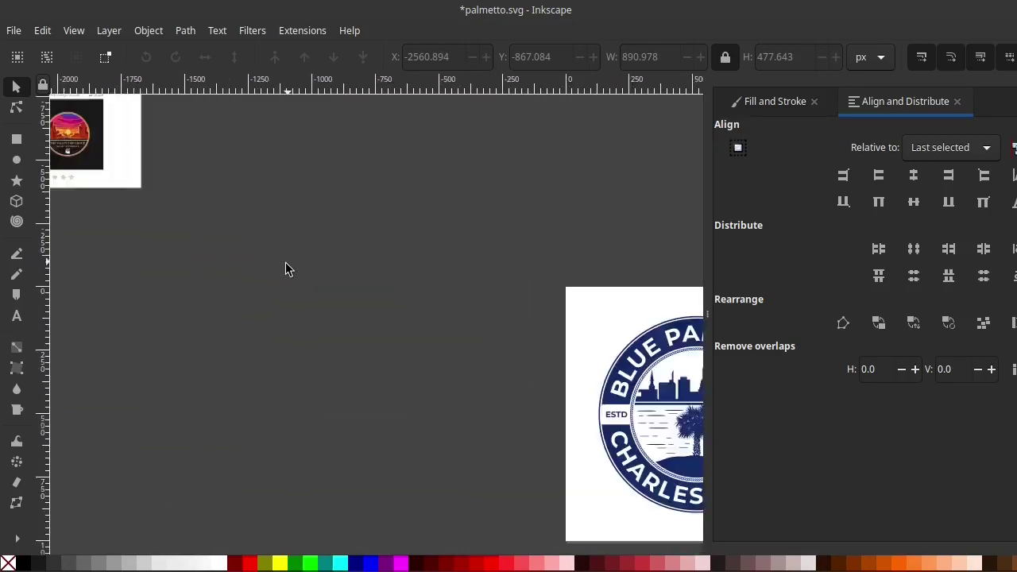
scroll(286, 268, "right", 3)
scroll(370, 355, "up", 2)
scroll(370, 355, "up", 2)
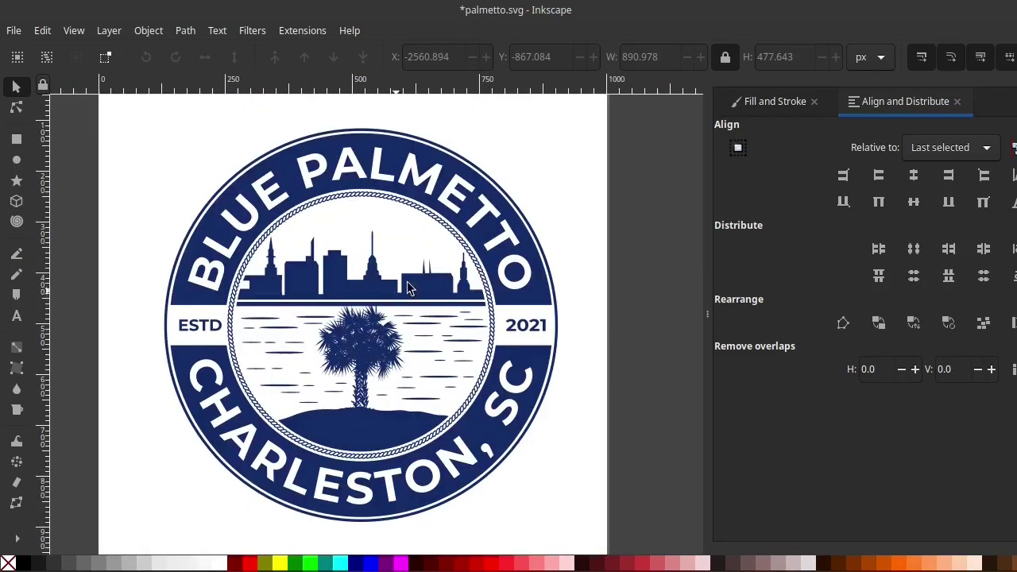
scroll(401, 317, "down", 1)
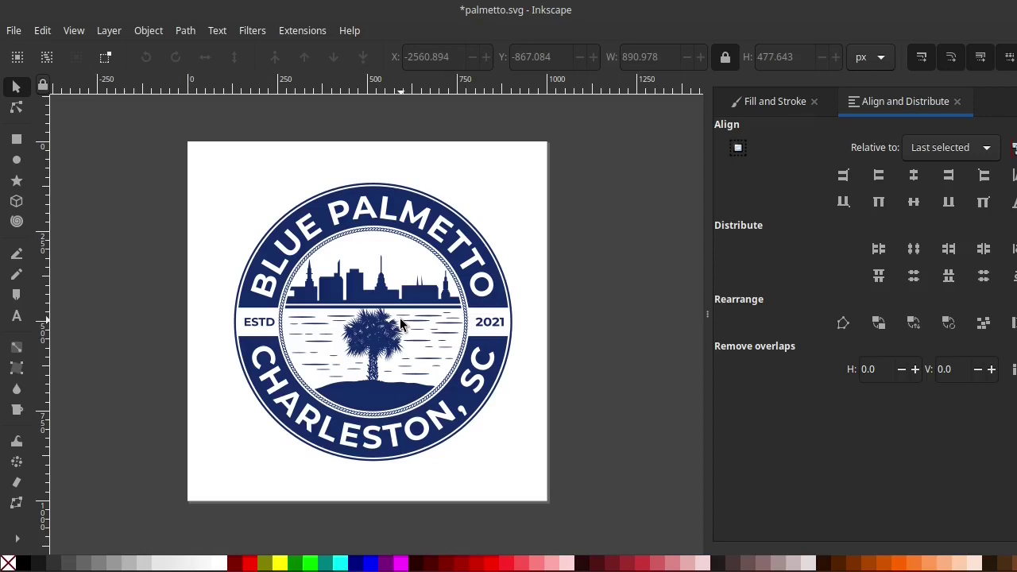
scroll(323, 321, "up", 1)
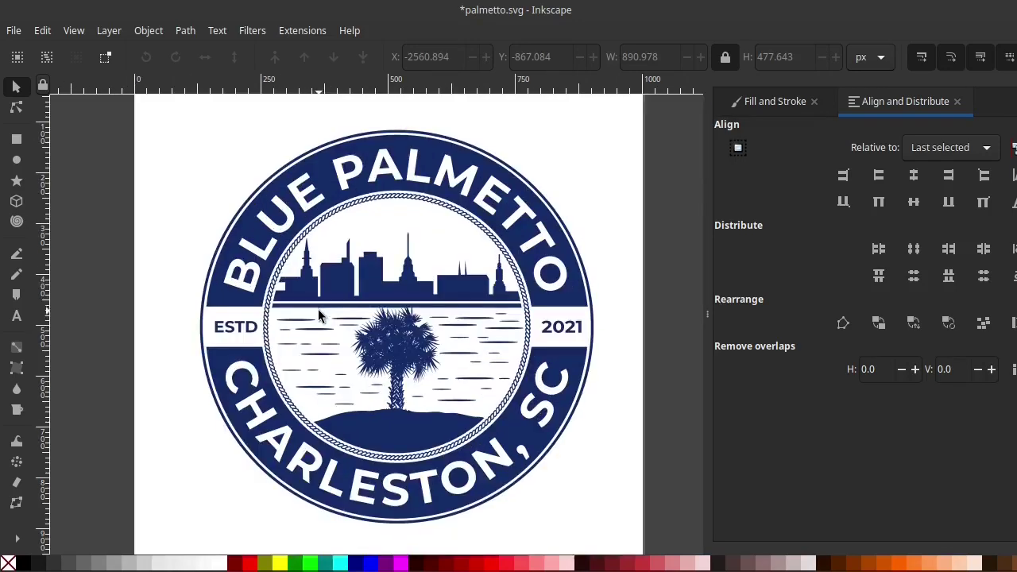
scroll(437, 365, "down", 1)
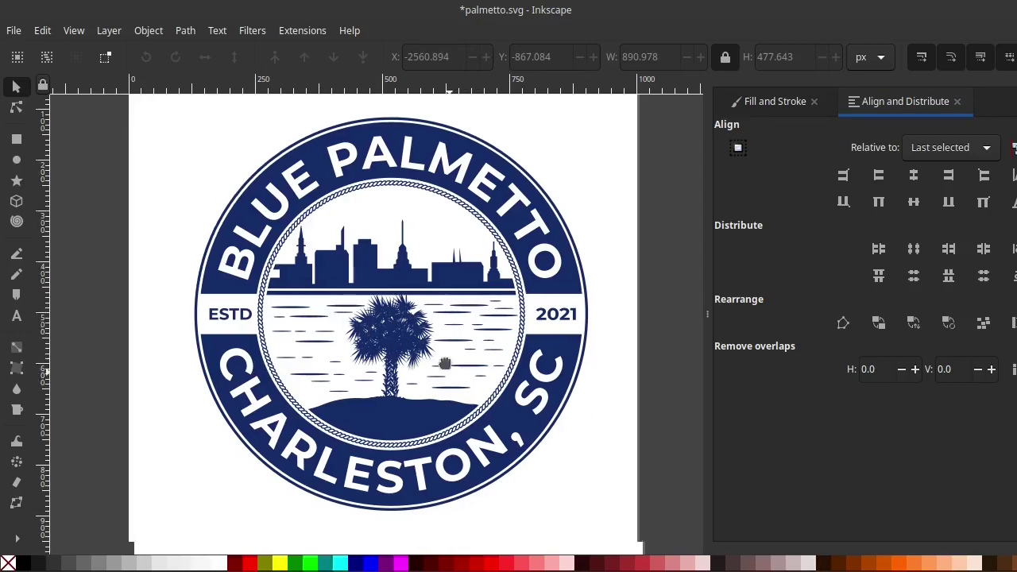
scroll(452, 359, "down", 1)
scroll(298, 286, "up", 2)
scroll(314, 292, "up", 2)
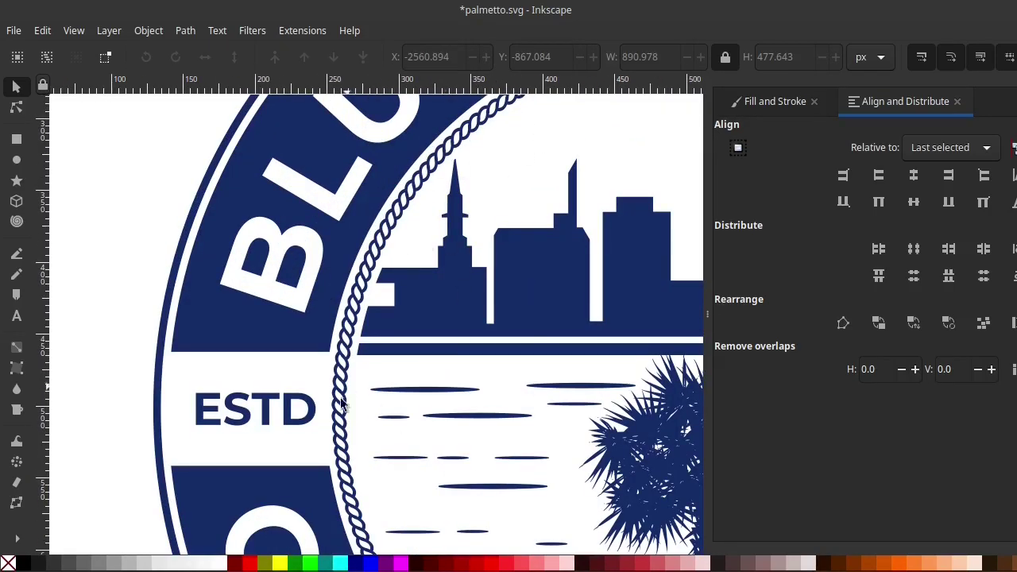
scroll(326, 365, "down", 1)
scroll(317, 328, "down", 1)
scroll(349, 337, "down", 1)
scroll(381, 347, "down", 1)
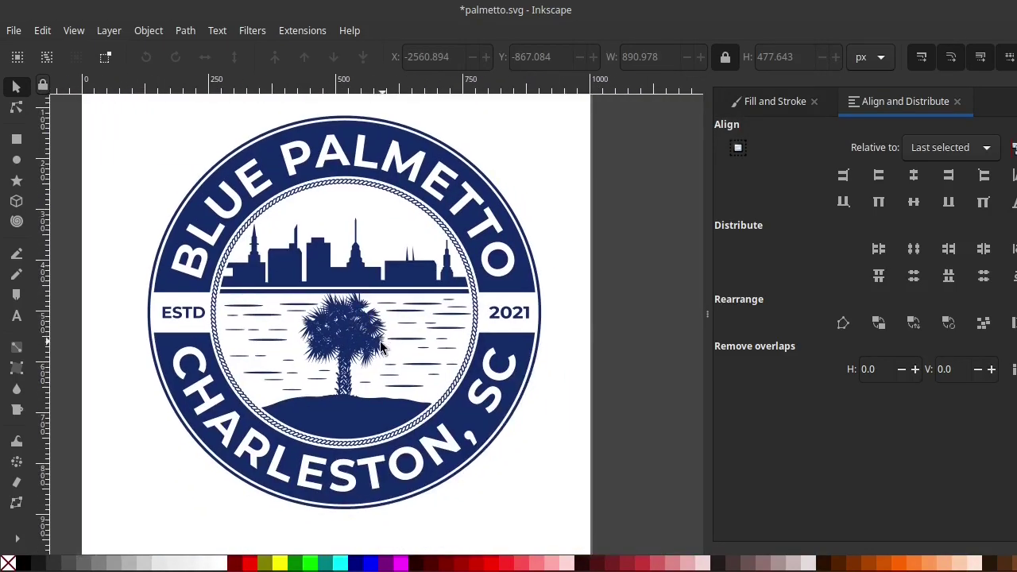
scroll(381, 347, "down", 2)
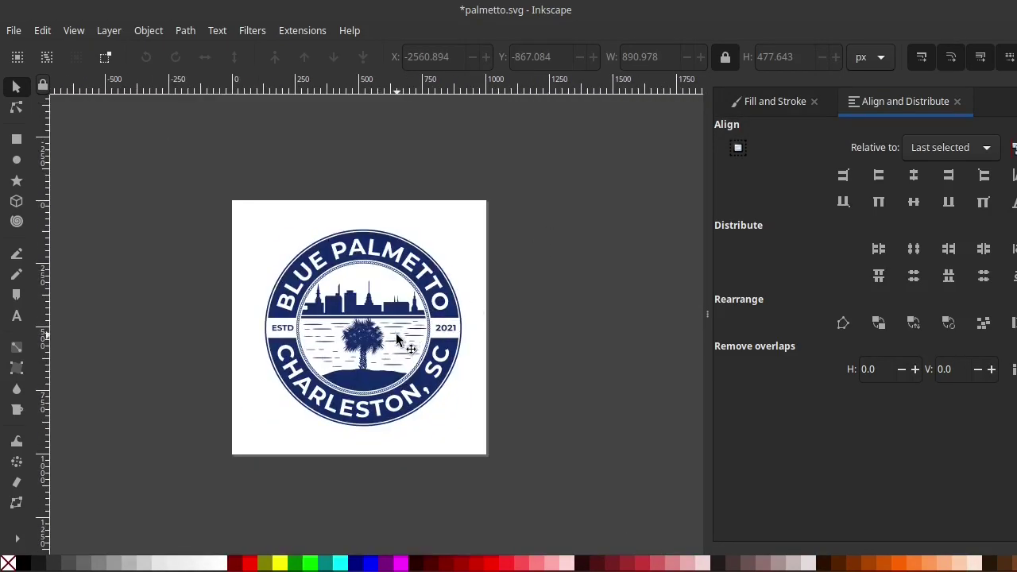
scroll(394, 340, "up", 1)
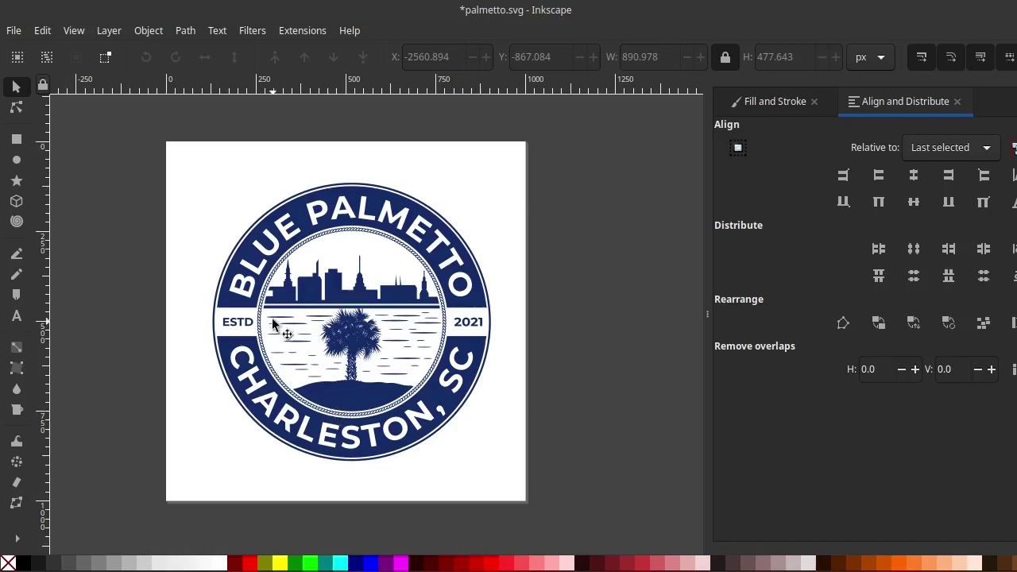
scroll(263, 319, "up", 2, "ctrl")
scroll(263, 322, "up", 1, "ctrl")
scroll(264, 325, "up", 2, "ctrl")
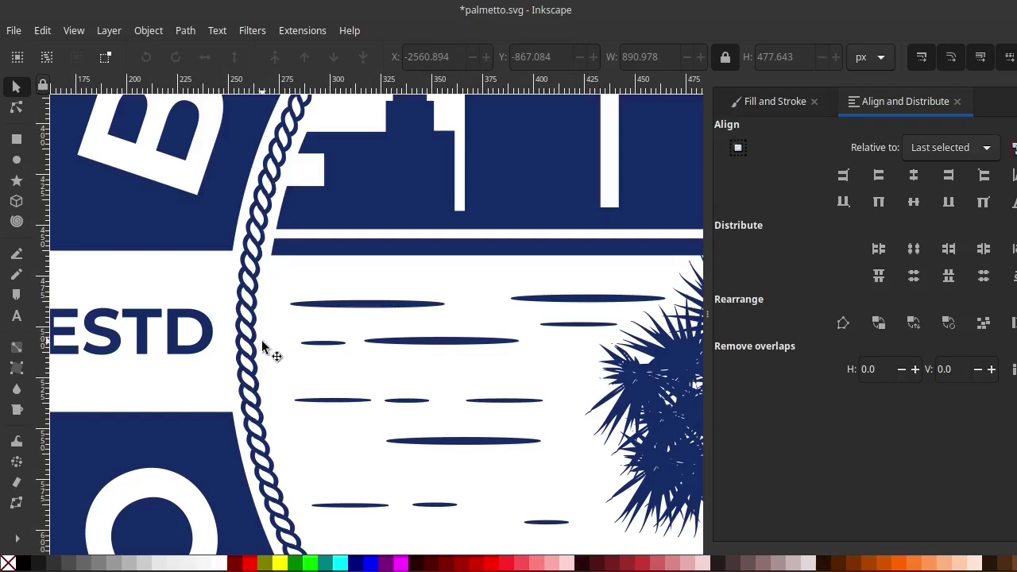
scroll(278, 361, "down", 2, "ctrl")
scroll(273, 359, "down", 2, "ctrl")
scroll(275, 370, "down", 2, "ctrl")
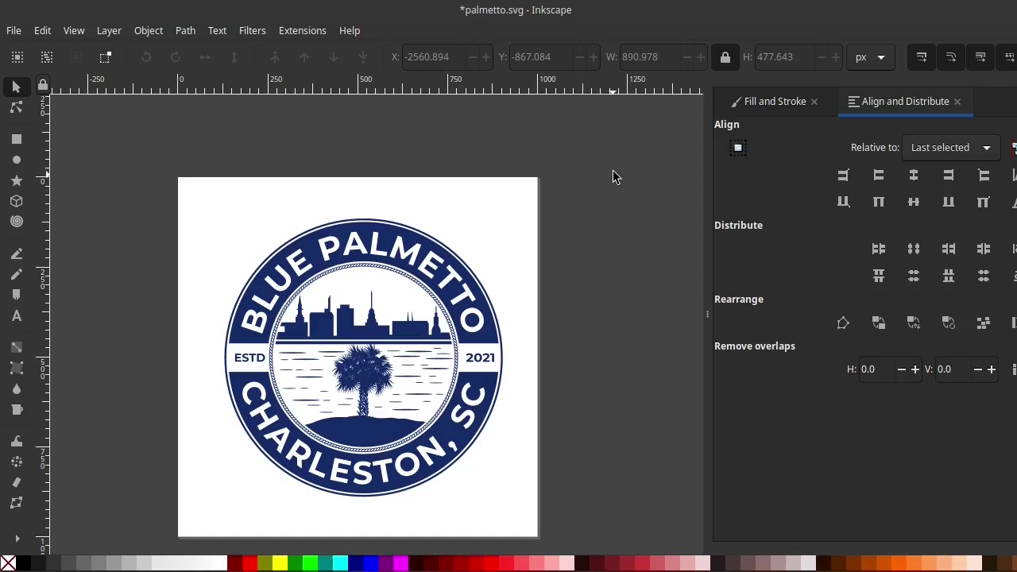
scroll(487, 278, "down", 2)
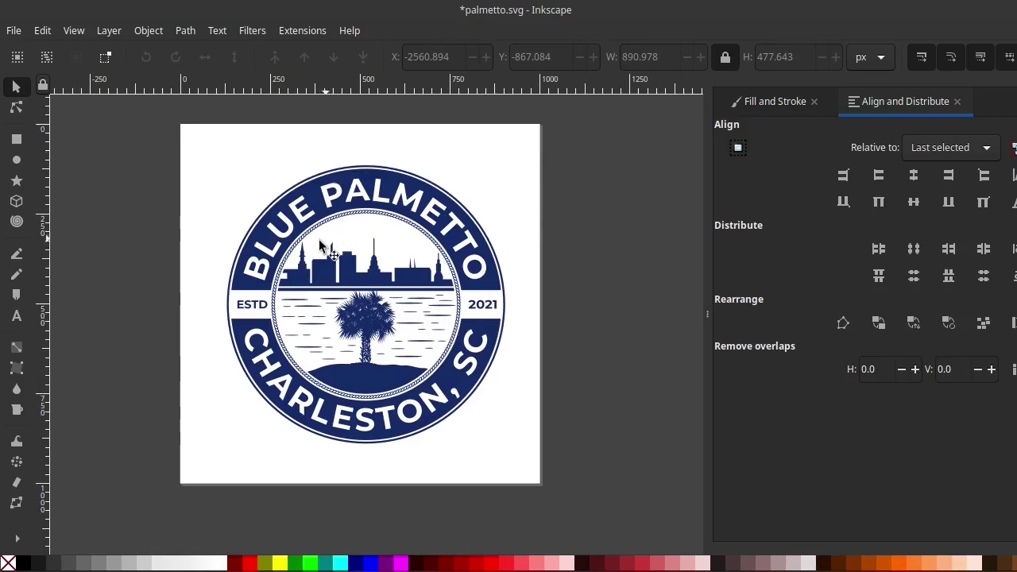
scroll(319, 239, "up", 1, "ctrl")
- Select individual letters of BLUE and PALMETTO to check how they are built
left_click(246, 270)
left_click(278, 208)
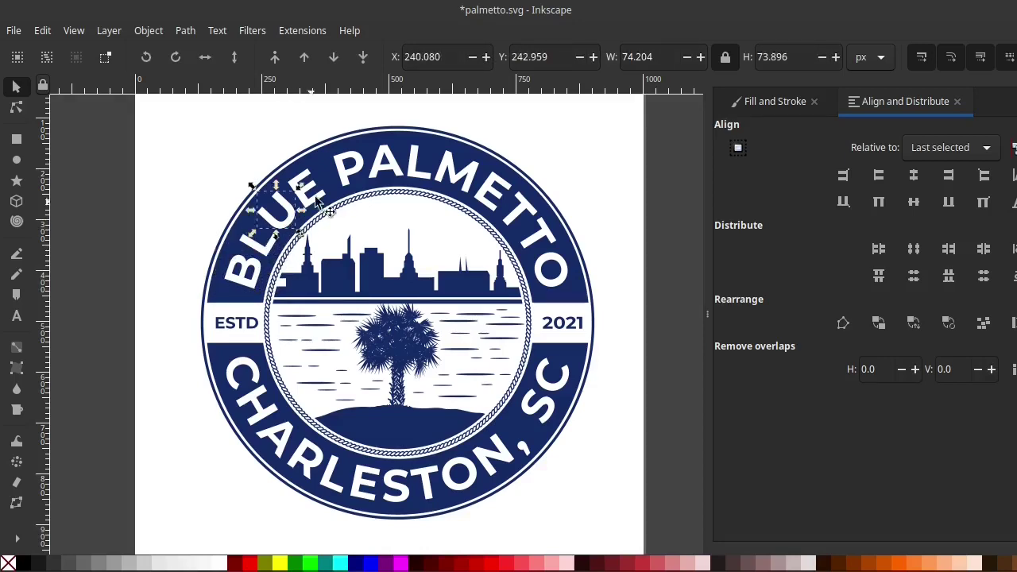
left_click(347, 168)
left_click(419, 163)
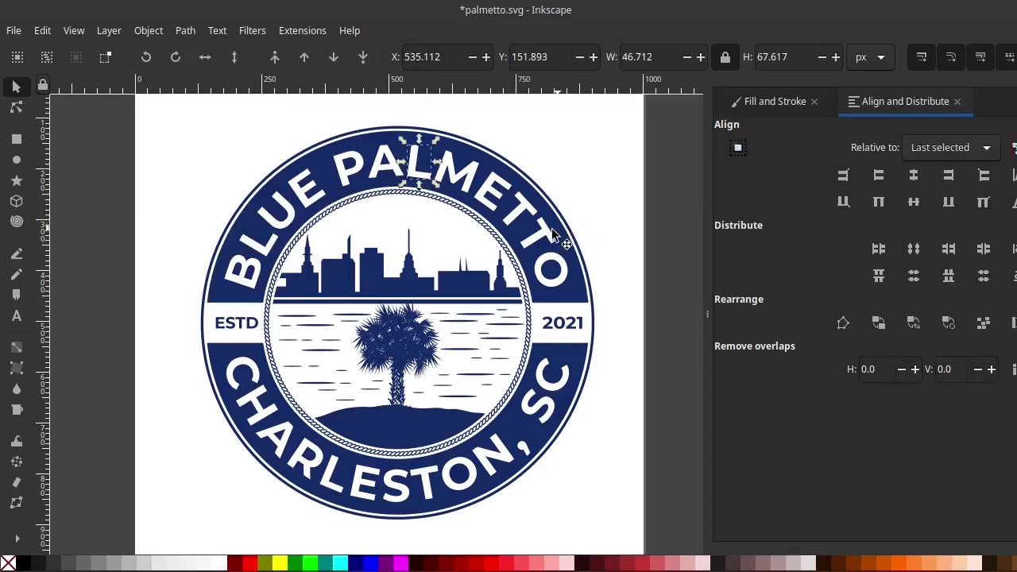
- Show the canvas in split outline view spanning most of the page, and inspect the bare paths
left_click(74, 32)
mouse_move(103, 109)
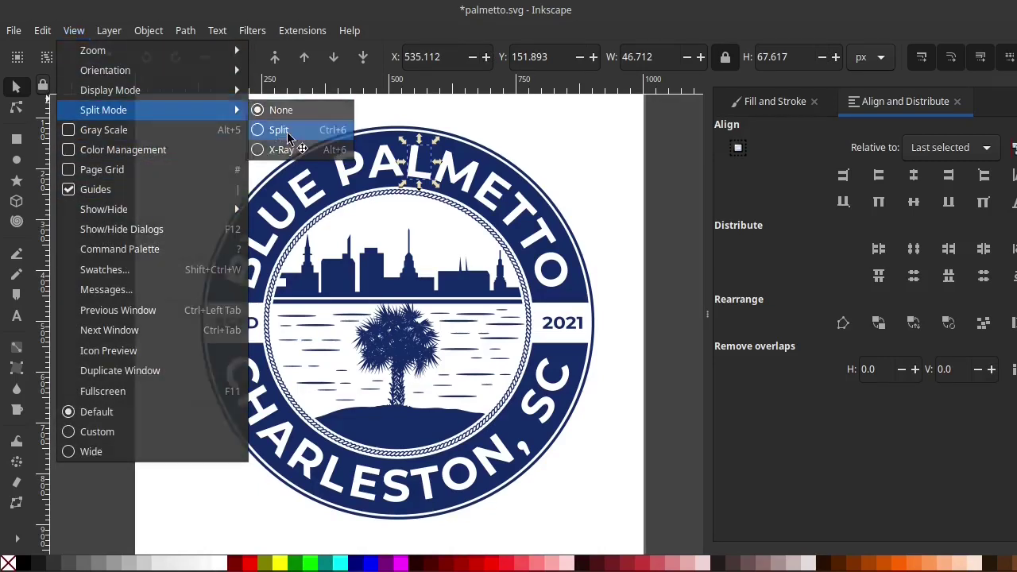
left_click(281, 130)
left_click_drag(371, 332, 679, 303)
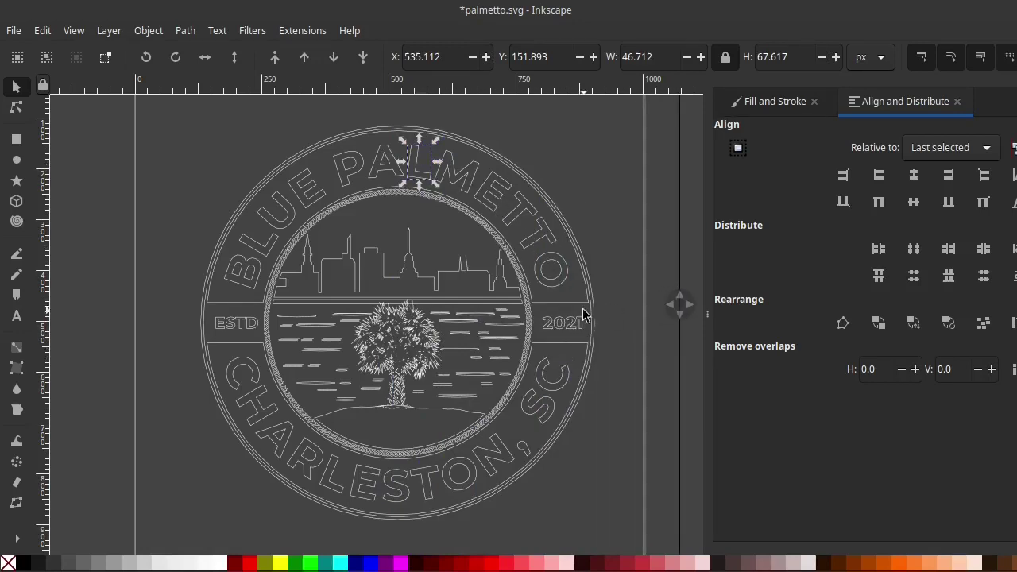
scroll(588, 310, "up", 2, "ctrl")
scroll(556, 310, "up", 2, "ctrl")
scroll(477, 310, "up", 1, "ctrl")
scroll(476, 311, "up", 1, "ctrl")
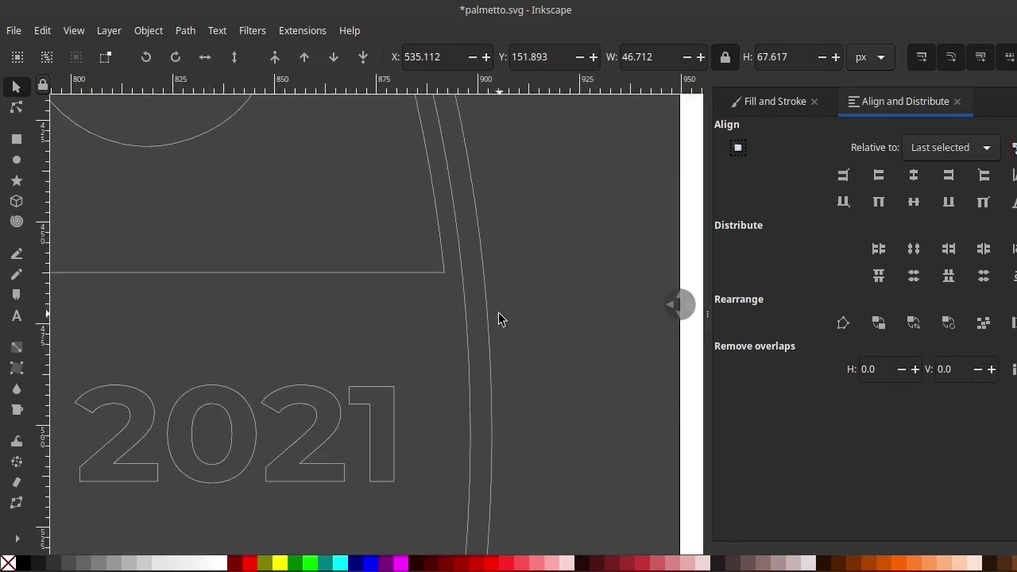
scroll(509, 310, "down", 1, "ctrl")
scroll(534, 294, "down", 1, "ctrl")
scroll(533, 291, "down", 1, "ctrl")
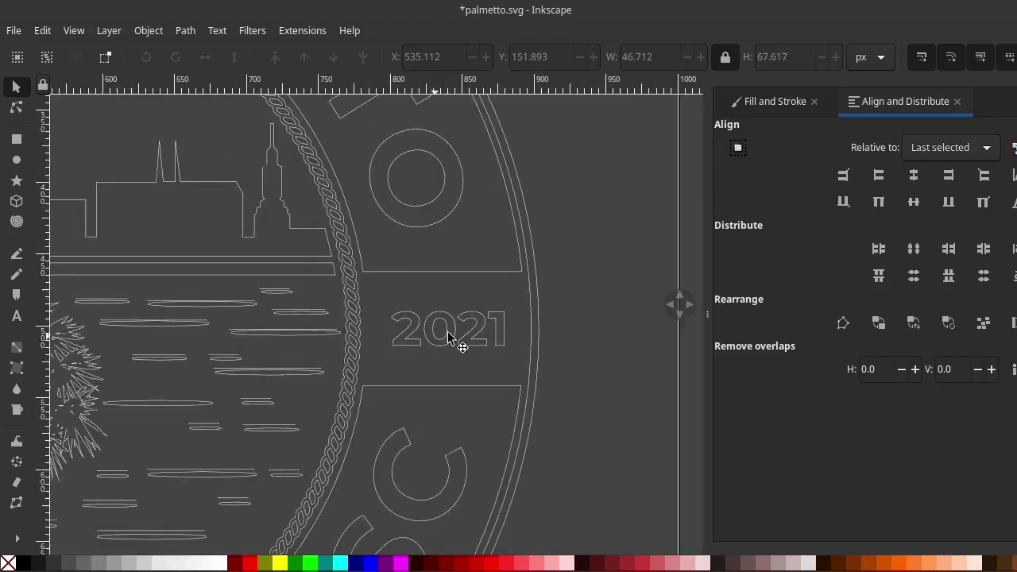
scroll(461, 345, "left", 3)
scroll(461, 345, "down", 2)
scroll(421, 317, "left", 5)
scroll(421, 318, "down", 4)
scroll(365, 290, "down", 3)
scroll(366, 290, "left", 4)
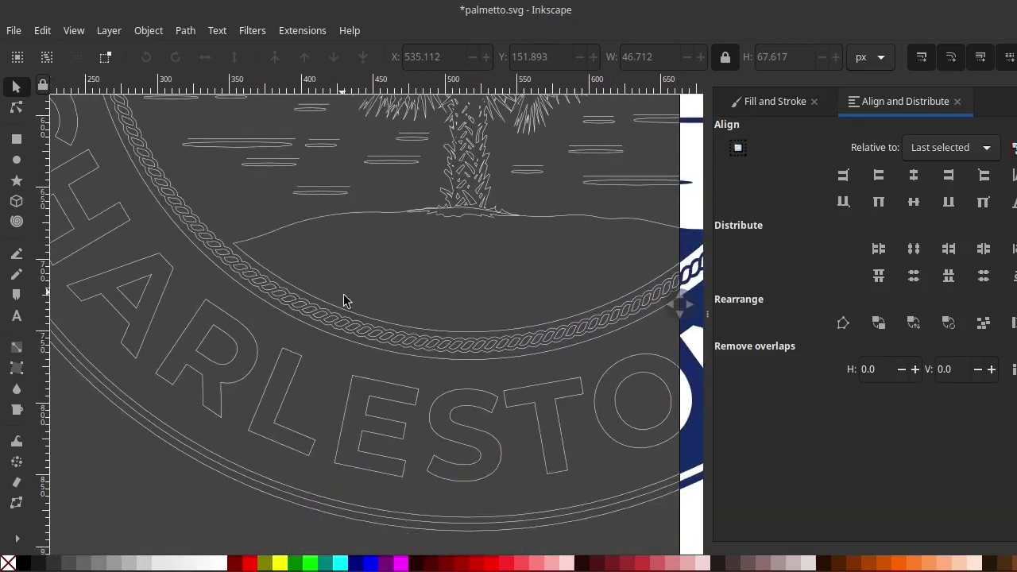
scroll(349, 310, "left", 5)
scroll(380, 294, "up", 4)
scroll(380, 295, "left", 2)
scroll(390, 411, "up", 4)
scroll(390, 410, "left", 2)
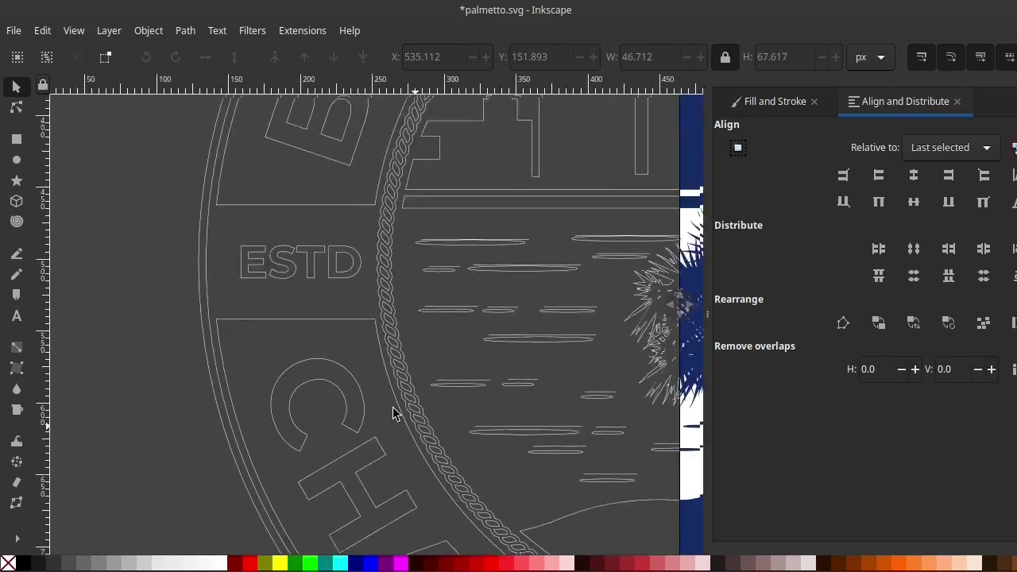
scroll(324, 270, "up", 3)
scroll(324, 270, "up", 3)
scroll(283, 382, "right", 2)
scroll(411, 267, "right", 2)
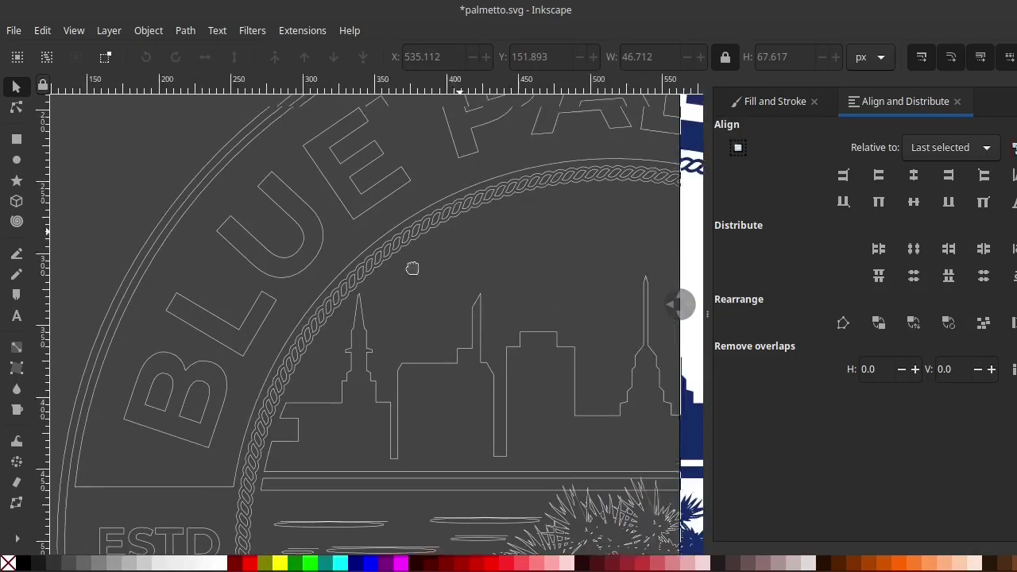
scroll(442, 254, "right", 4)
scroll(442, 254, "up", 2)
scroll(337, 225, "right", 2)
scroll(337, 225, "down", 3)
scroll(337, 225, "right", 2)
scroll(413, 220, "down", 2)
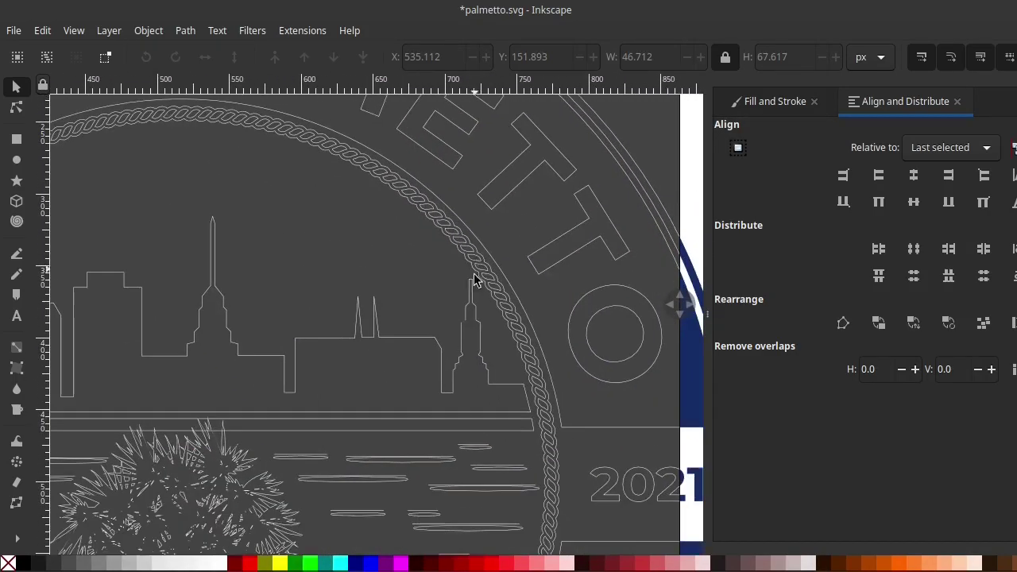
scroll(474, 277, "down", 3)
- Fit the page in the window and move the split divider aside to restore full-colour rendering
key("5")
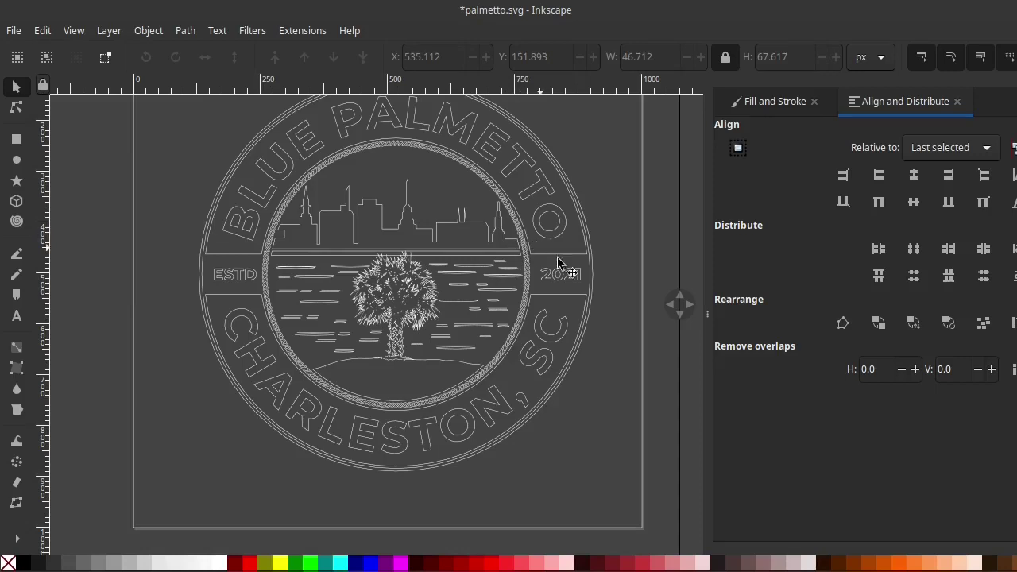
mouse_move(679, 304)
left_mouse_down()
mouse_move(136, 379)
mouse_move(47, 421)
left_mouse_up()
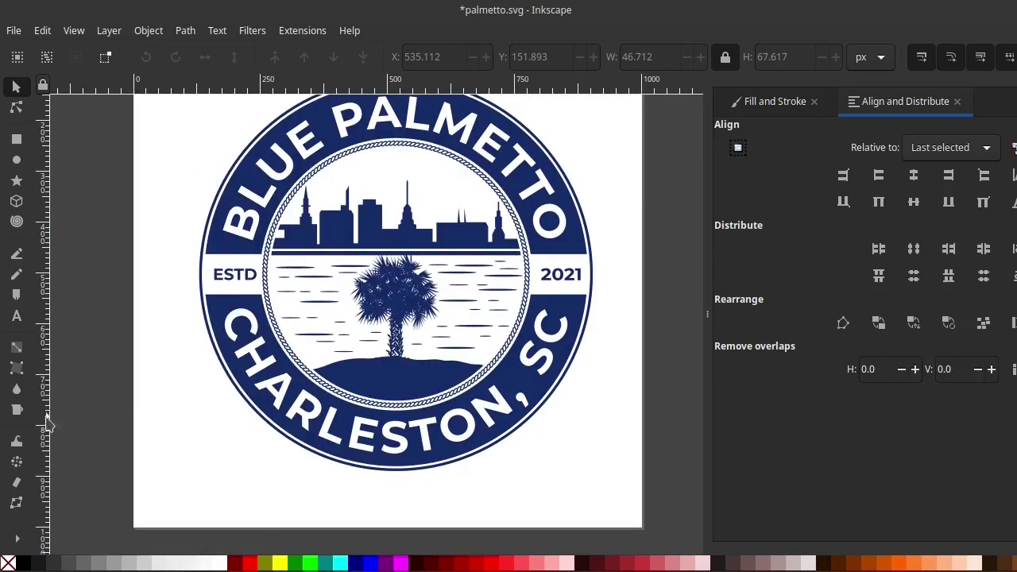
scroll(496, 250, "up", 1)
scroll(461, 270, "right", 1)
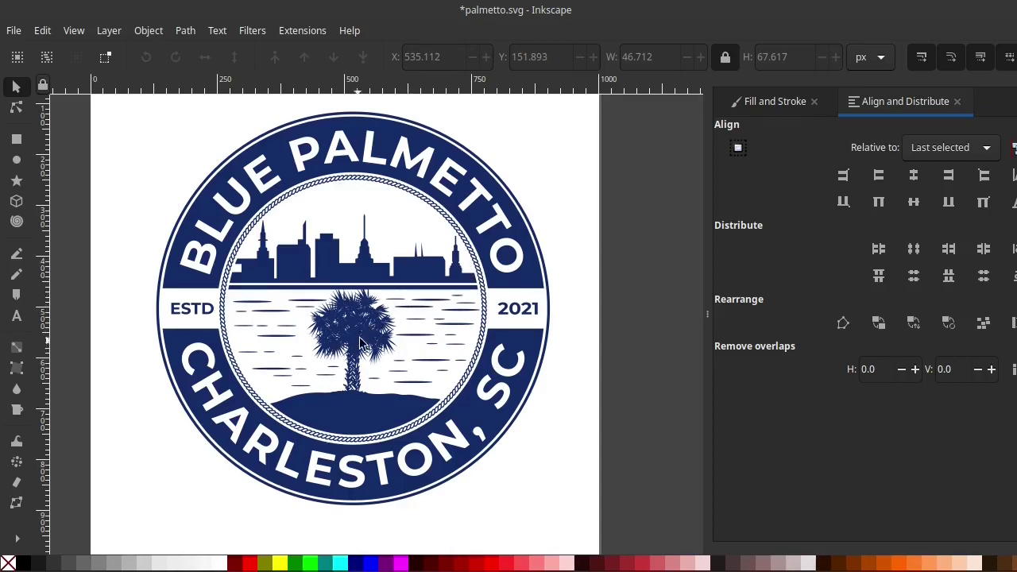
scroll(359, 347, "up", 1)
scroll(359, 347, "left", 1)
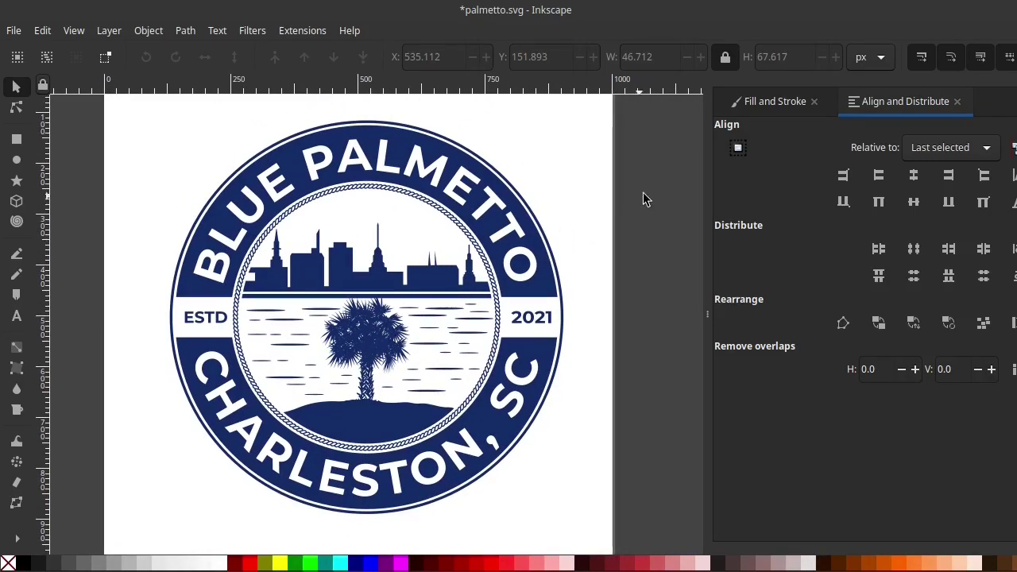
scroll(371, 344, "up", 5)
scroll(370, 342, "down", 3)
scroll(370, 342, "down", 2)
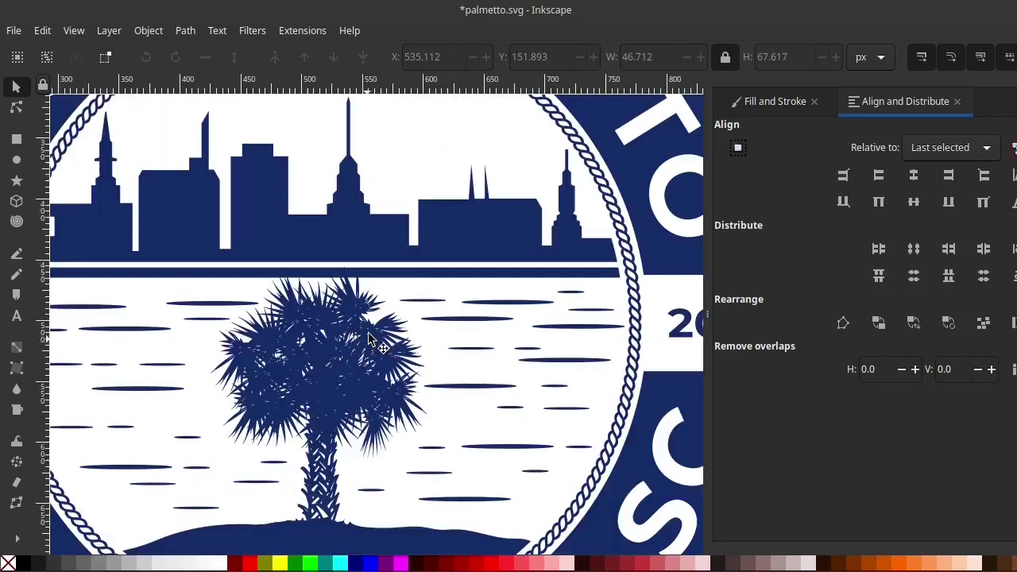
scroll(231, 322, "down", 1)
- Shift-select every curved letter of BLUE PALMETTO
left_click(246, 304)
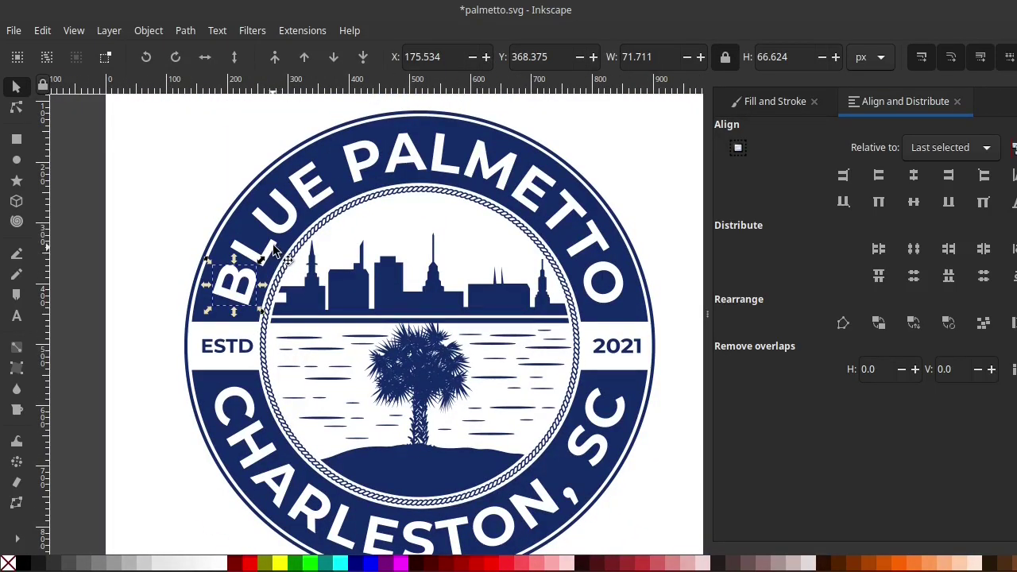
left_click(272, 250, "shift")
left_click(298, 224, "shift")
left_click(316, 208, "shift")
left_click(363, 163, "shift")
left_click(409, 155, "shift")
left_click(499, 174, "shift")
left_click(548, 183, "shift")
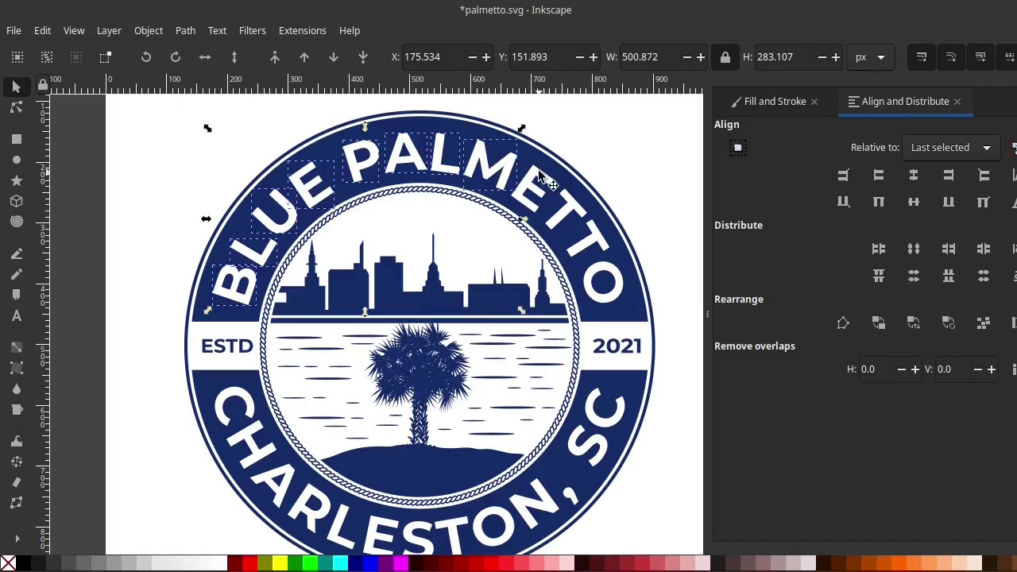
left_click(572, 208, "shift")
left_click(588, 234, "shift")
left_click(602, 278, "shift")
scroll(601, 238, "down", 4)
scroll(602, 251, "down", 1)
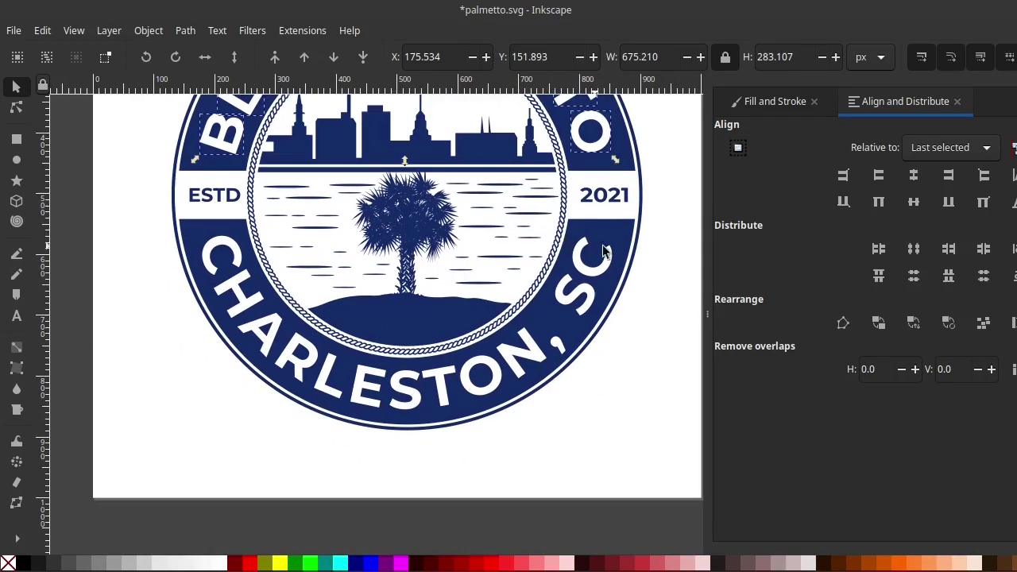
- Add the letters of CHARLESTON, SC and the comma to the selection, then bring up the Path operations
left_click(610, 264, "shift")
left_click(594, 294, "shift")
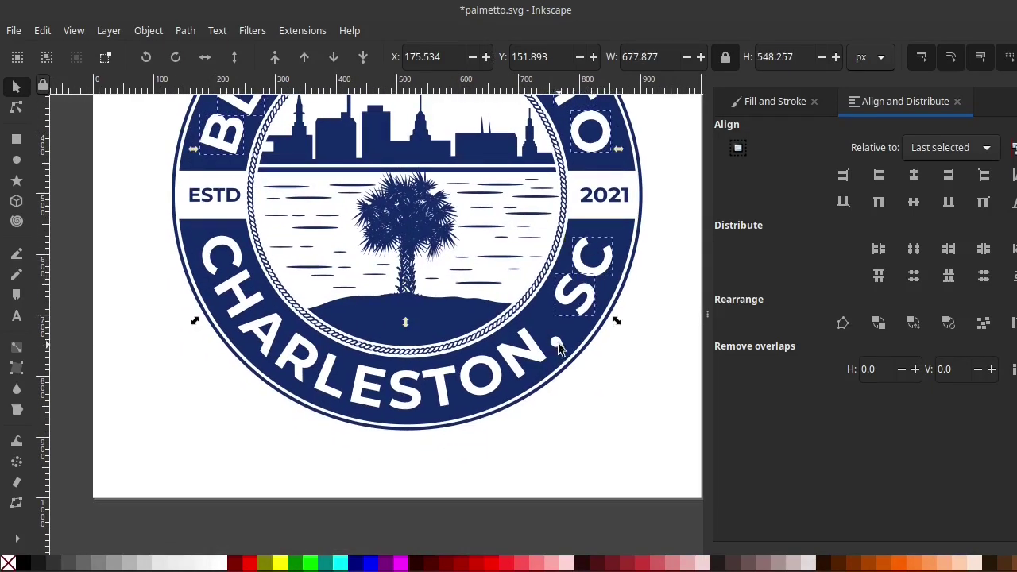
left_click(558, 348, "shift")
left_click(523, 357, "shift")
left_click(477, 375, "shift")
left_click(441, 386, "shift")
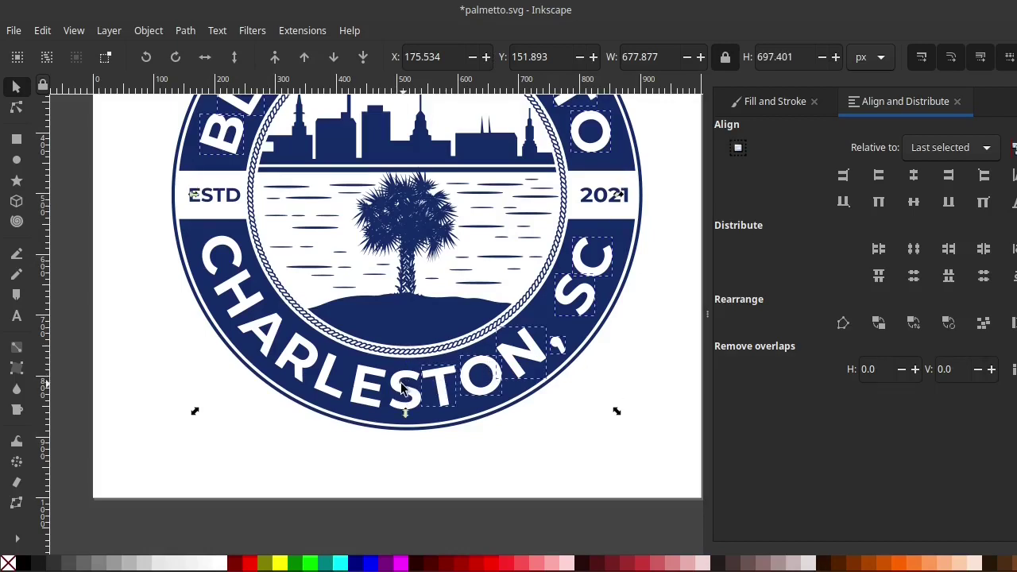
left_click(403, 390, "shift")
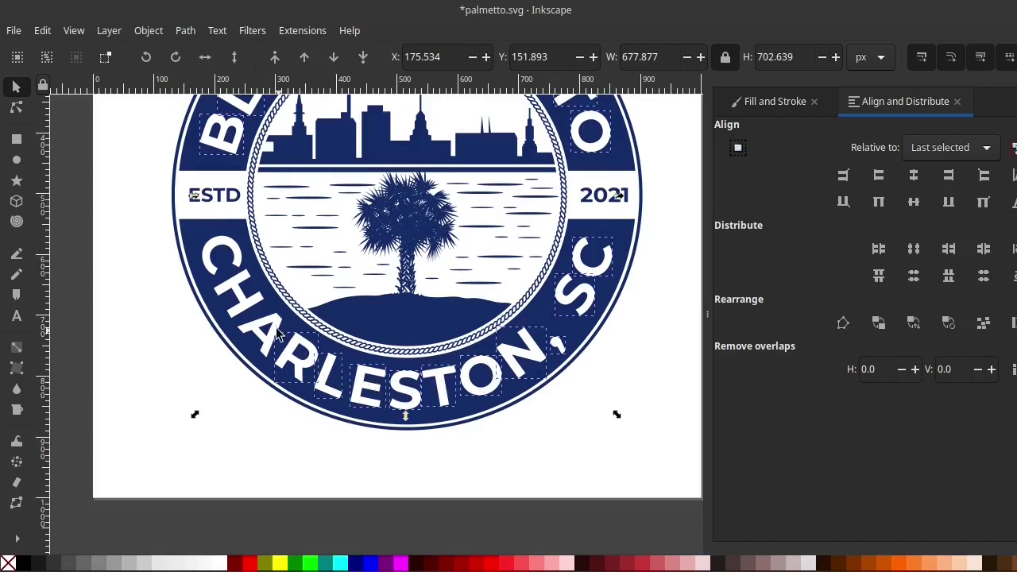
scroll(299, 279, "up", 3)
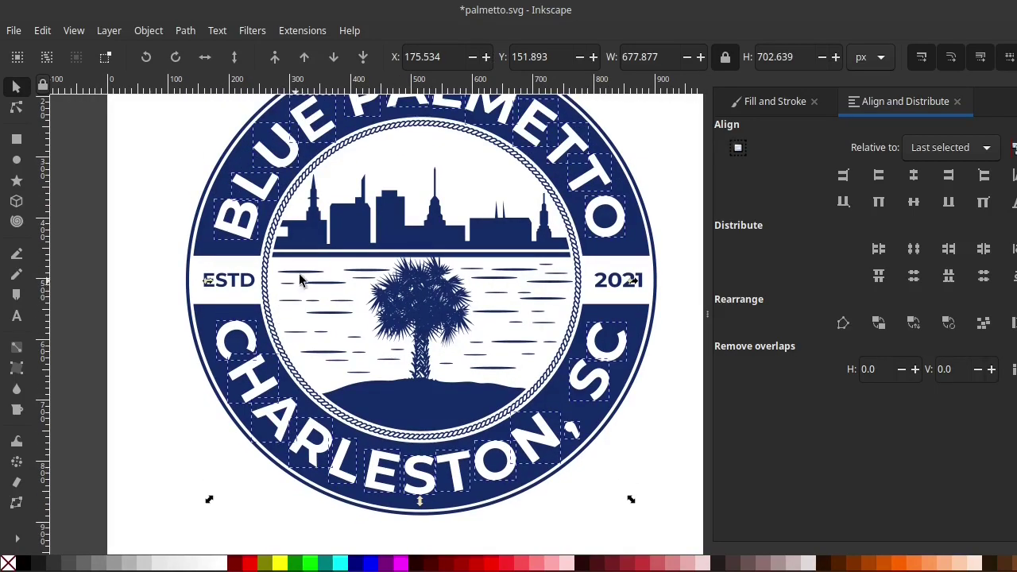
left_click(188, 35)
- Union the selected letters into one path and zoom out to the whole page
left_click(225, 114)
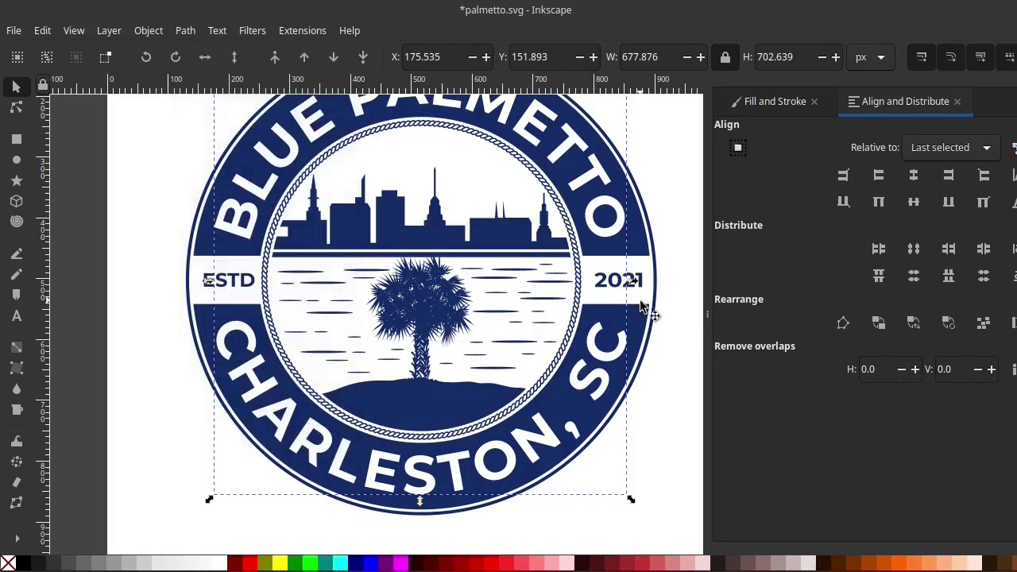
scroll(647, 307, "right", 1)
key("minus")
key("Escape")
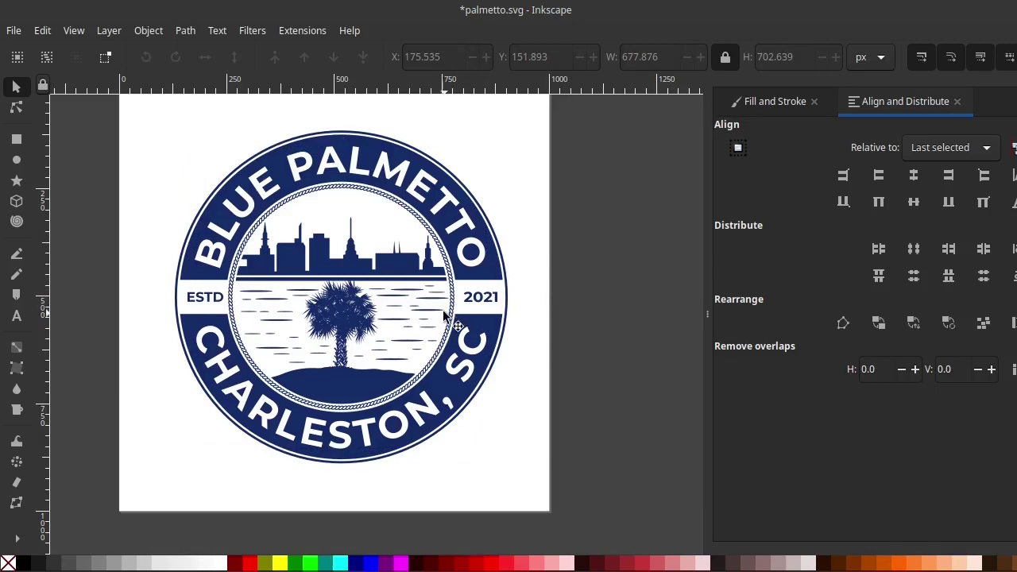
key("minus")
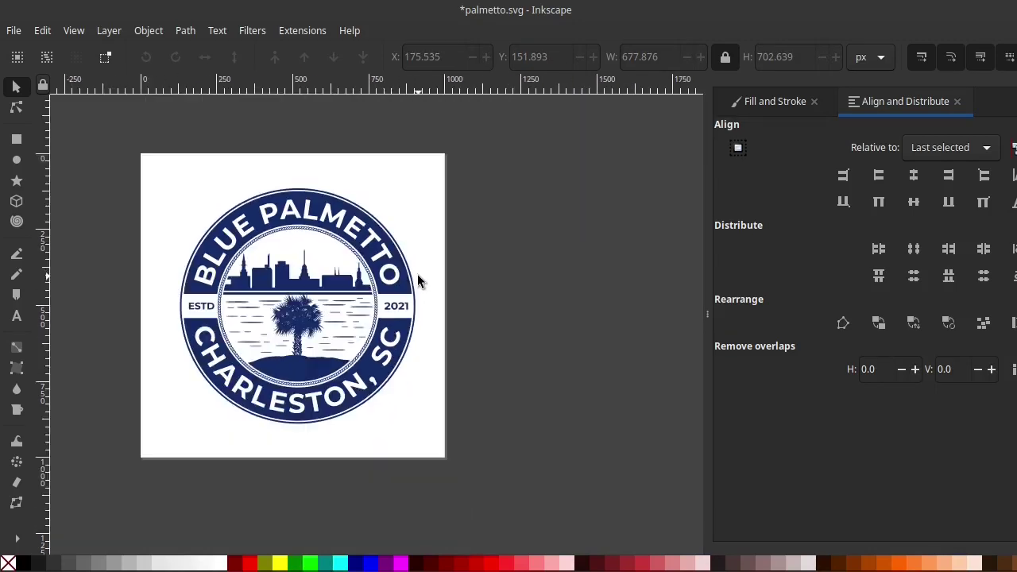
scroll(527, 295, "right", 1)
scroll(438, 295, "down", 1)
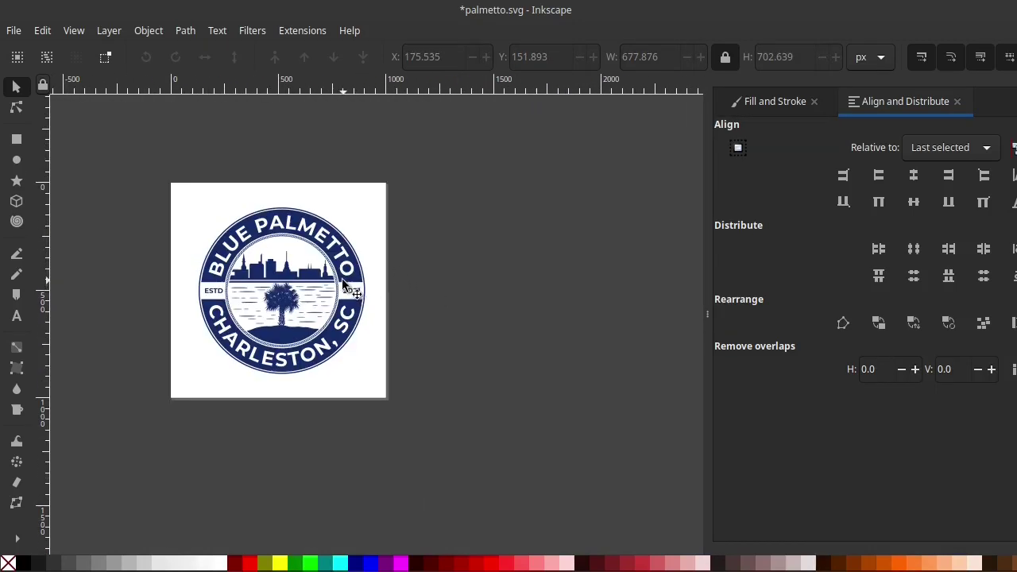
- Duplicate the page background and logo and move the copy right of the original
left_click_drag(513, 129, 142, 461)
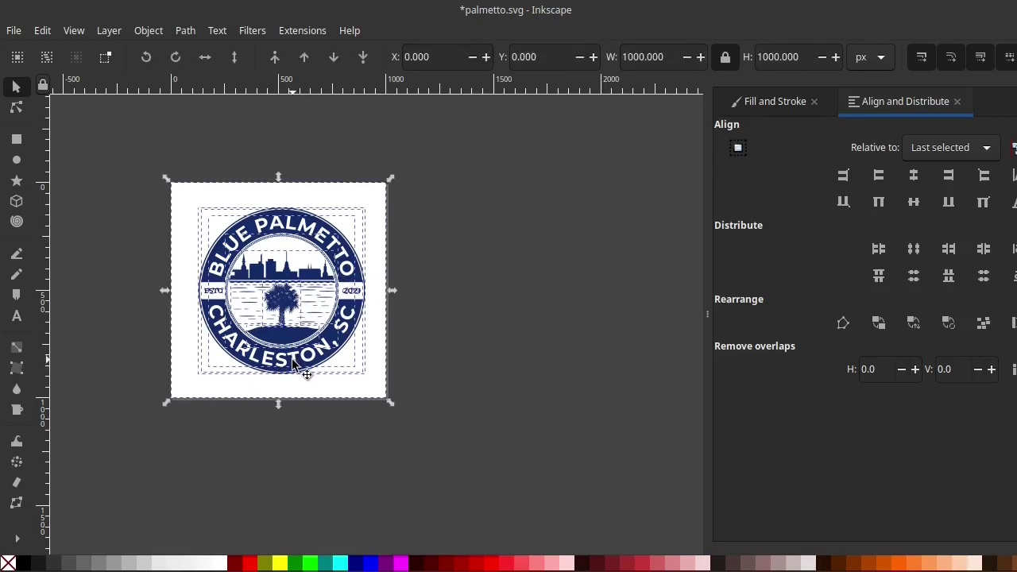
key("ctrl+d")
left_click_drag(292, 362, 446, 278)
- Use the Dropper to fill the copy's background navy and its ring white
left_click(16, 389)
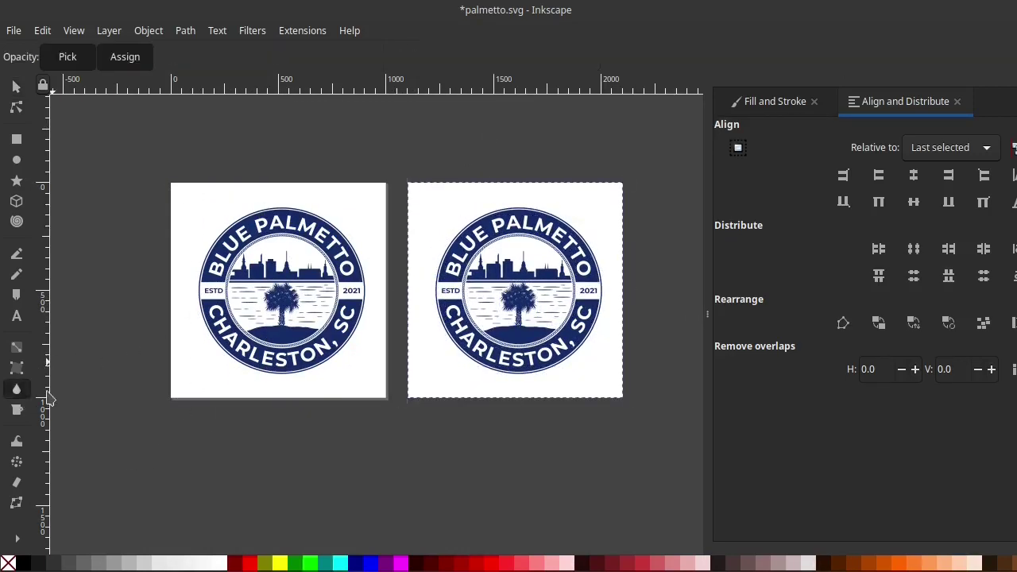
left_click(215, 253)
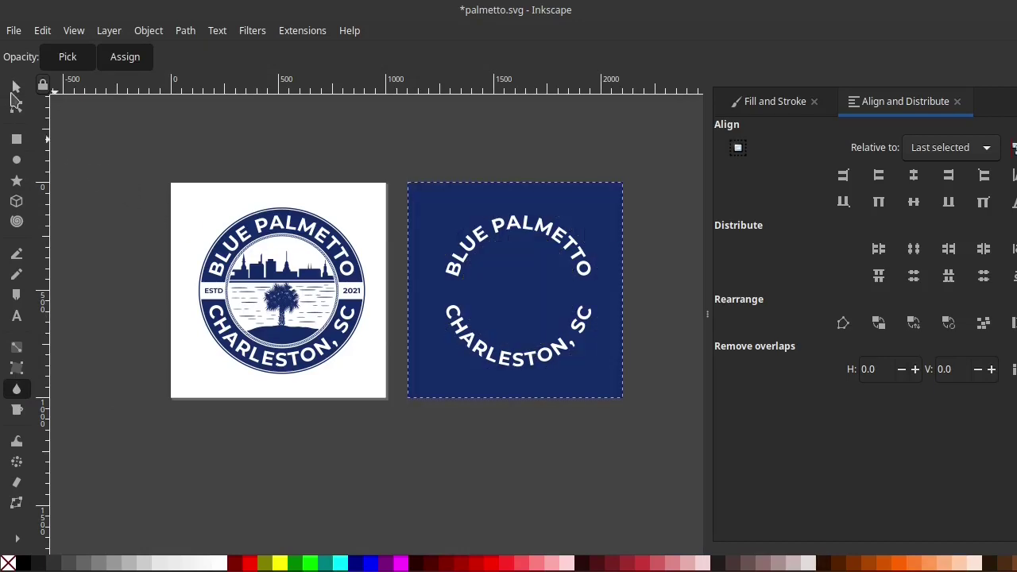
left_click(15, 89)
scroll(465, 293, "up", 2)
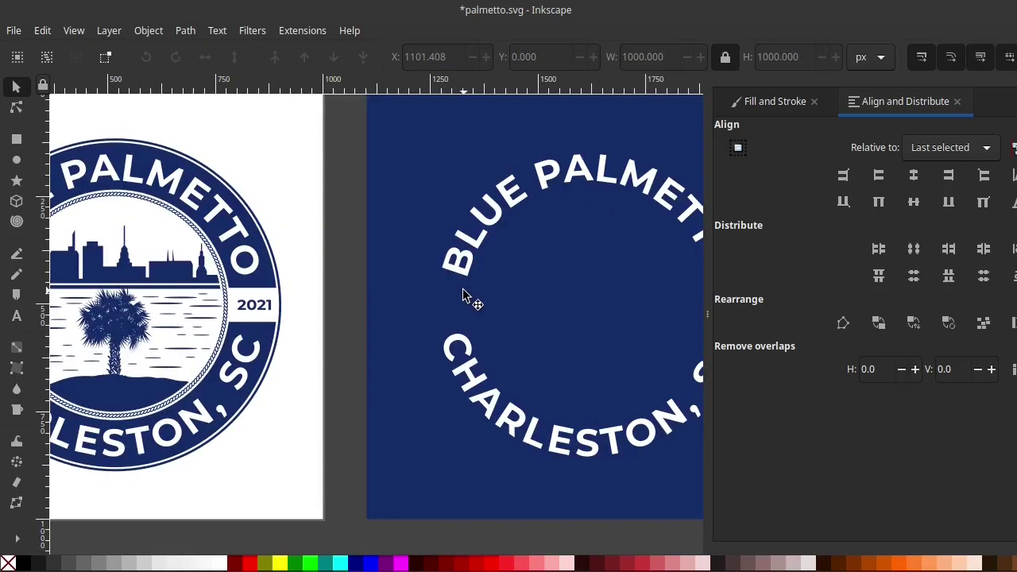
scroll(444, 277, "up", 1)
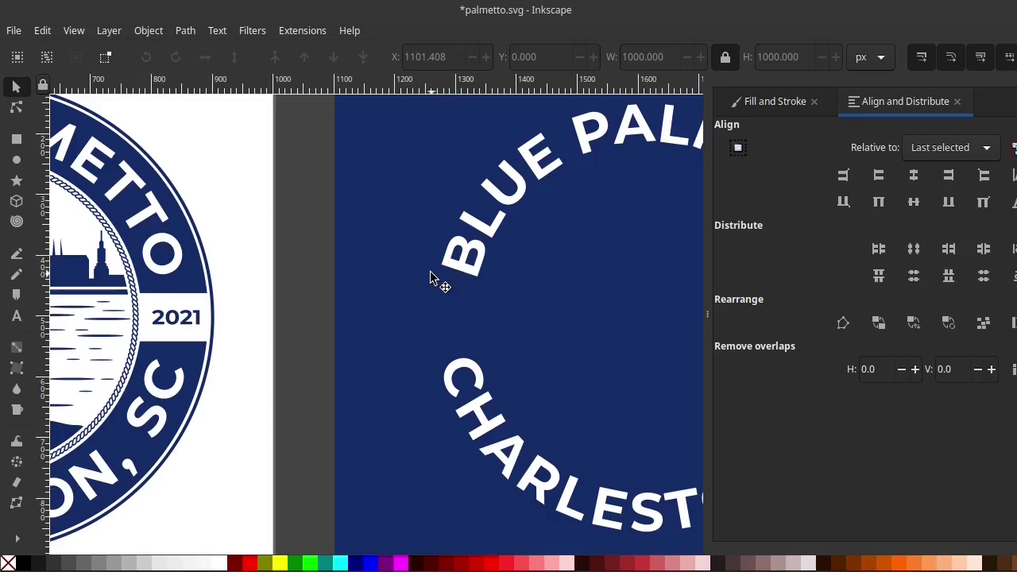
left_click(430, 271)
left_click(16, 390)
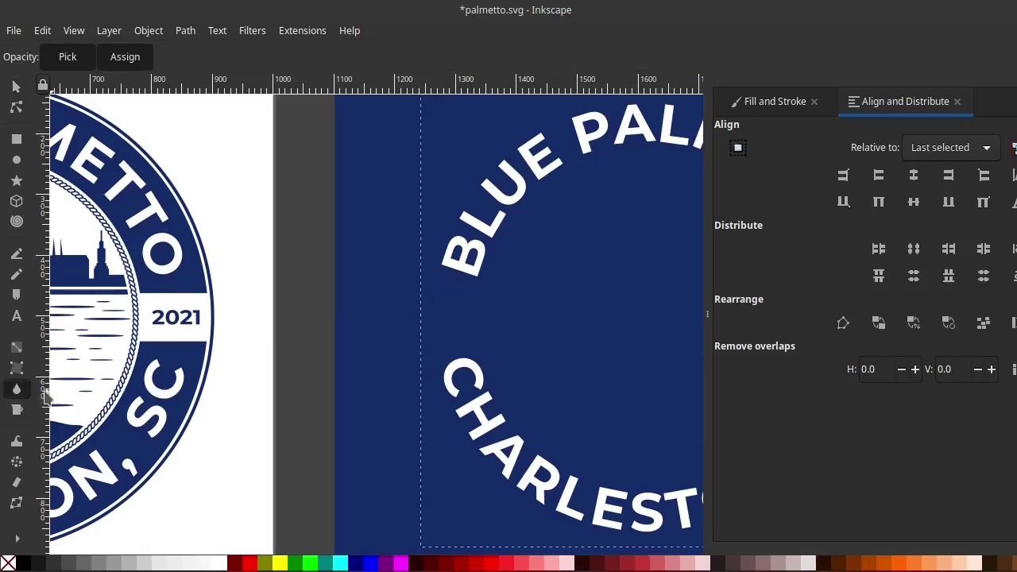
left_click(265, 324)
key("s")
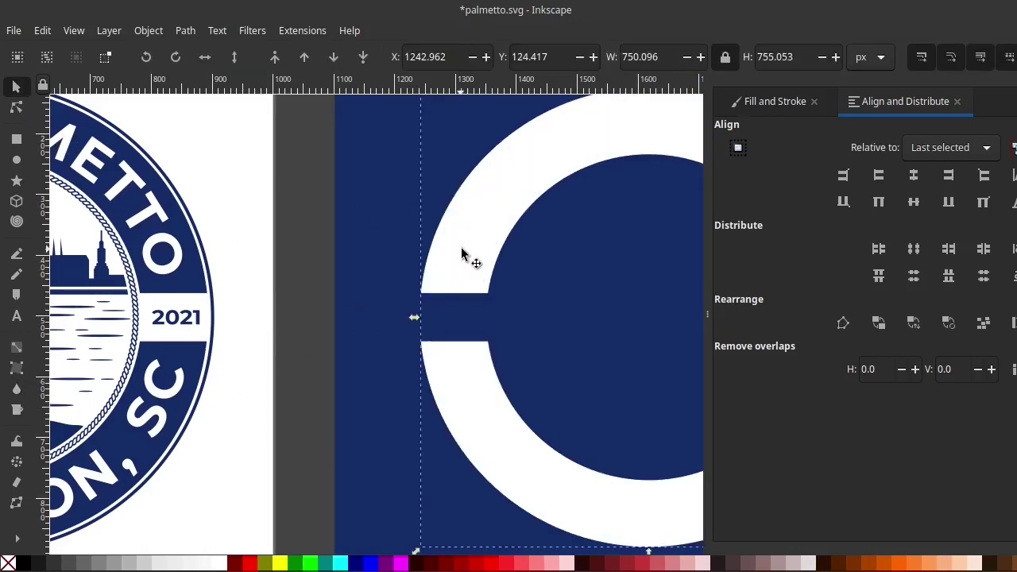
- Make the copy's ring lettering navy and give its outer circle a white outline
left_click(467, 256)
left_click(16, 387)
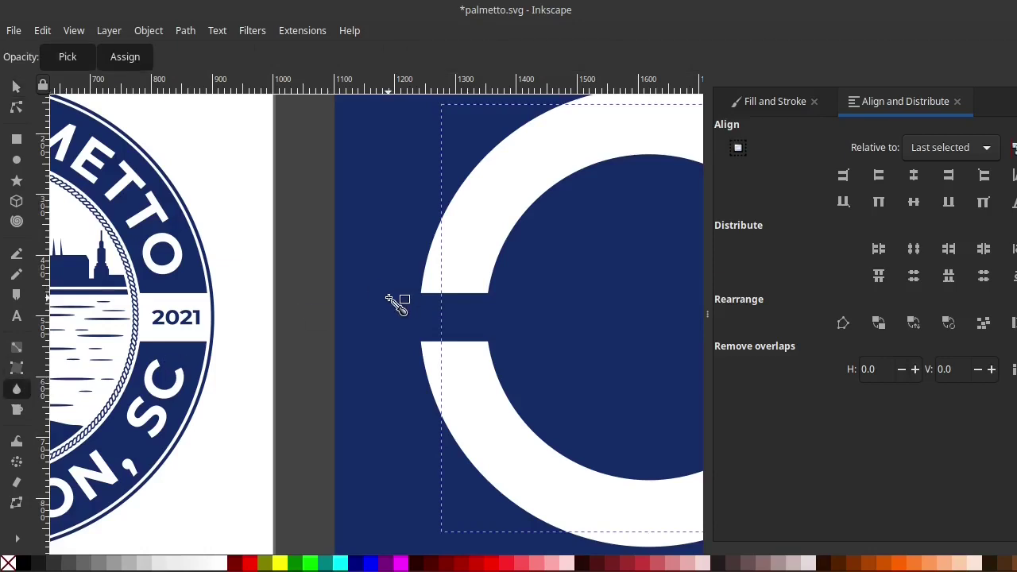
left_click(389, 306)
left_click(16, 89)
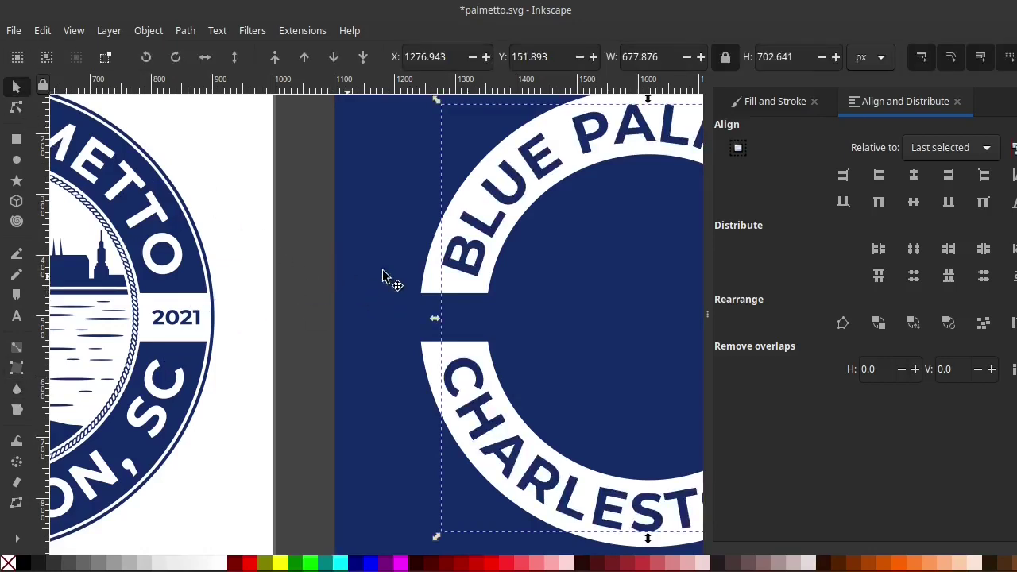
left_click(411, 310)
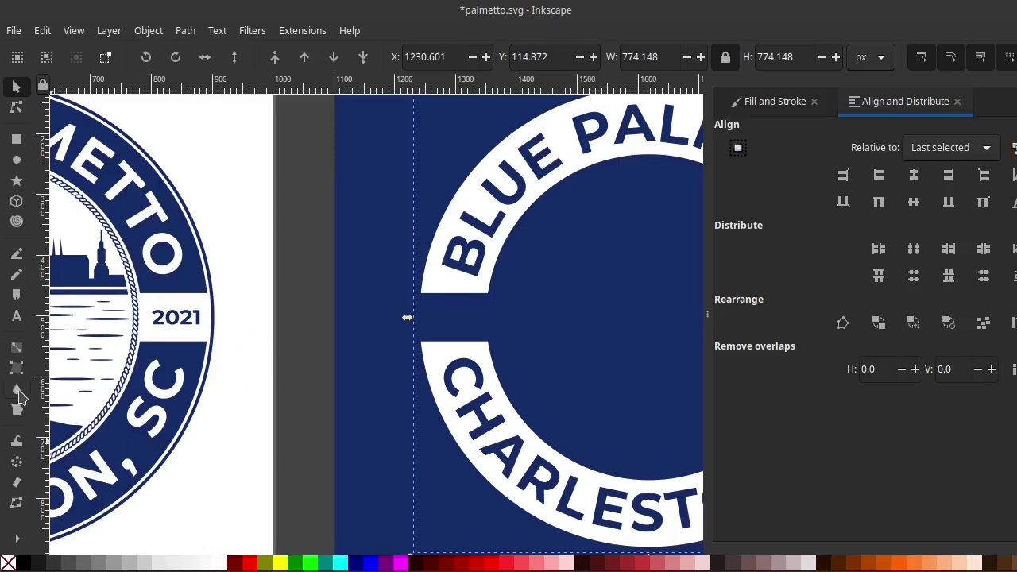
left_click(17, 389)
left_click(226, 260)
left_click(16, 86)
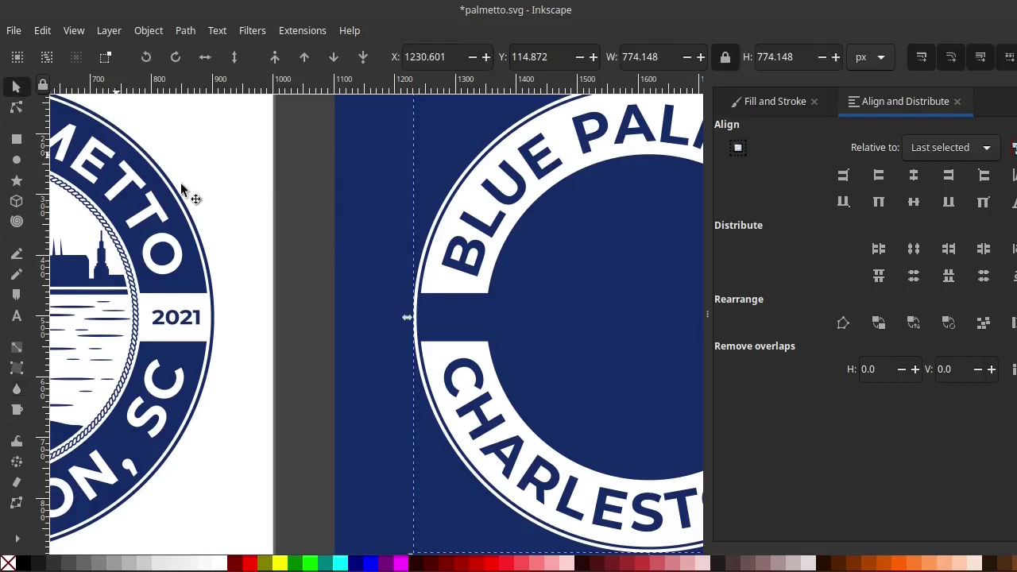
left_click(459, 320)
scroll(516, 321, "right", 5)
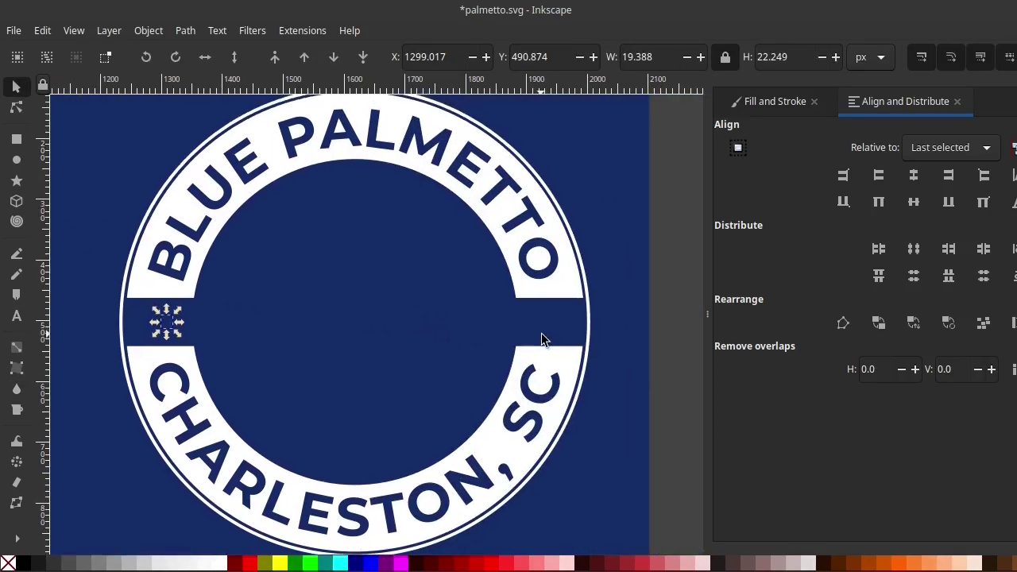
- Union the pieces in the right band gap into the 2021 shape and fill it white
left_click_drag(674, 307, 523, 347)
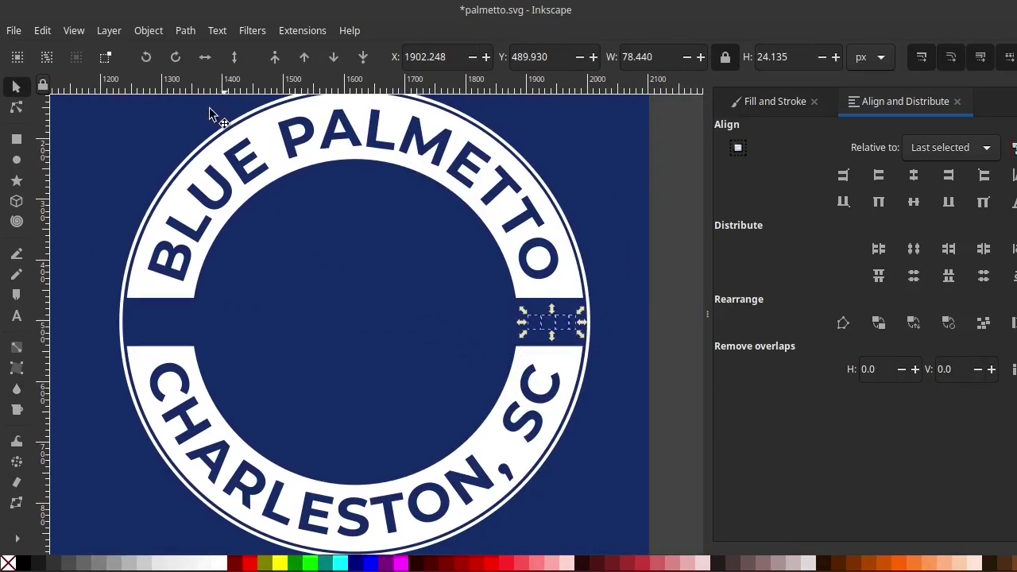
left_click(185, 31)
left_click(205, 107)
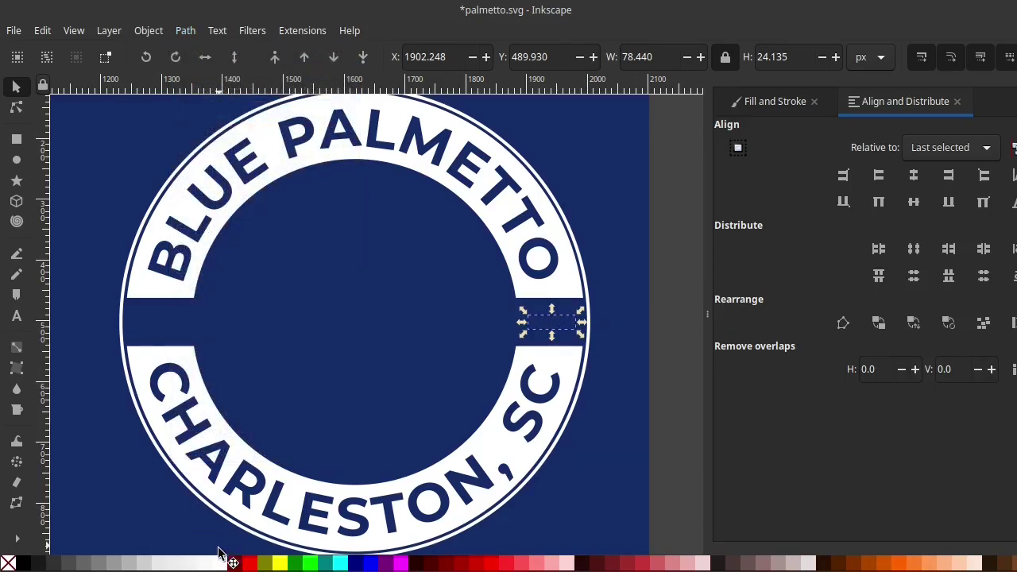
left_click(223, 563)
scroll(226, 322, "left", 4)
- Union the small piece beside ESTD in the left band gap into one shape
left_click_drag(142, 277, 380, 340)
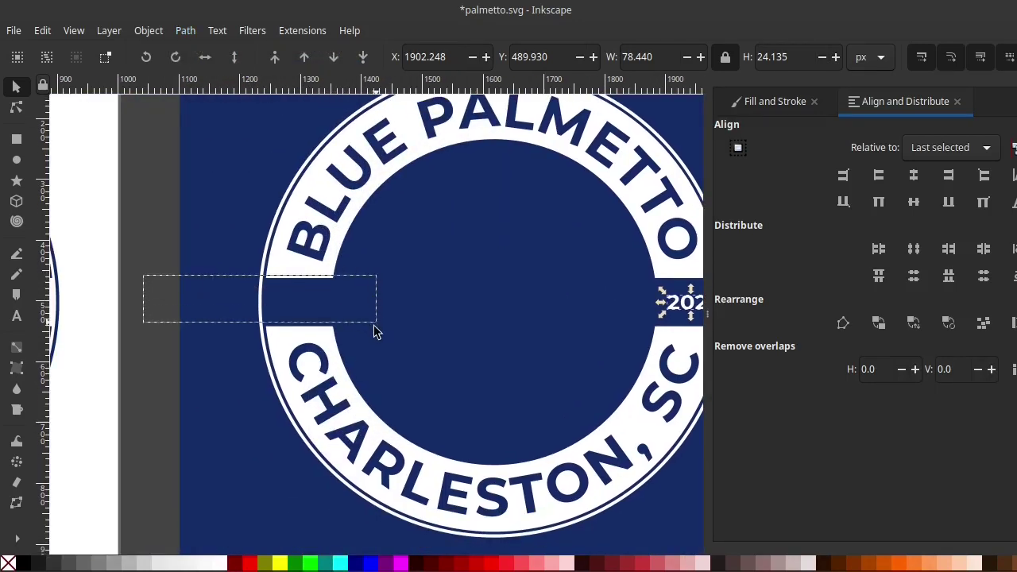
left_click(188, 32)
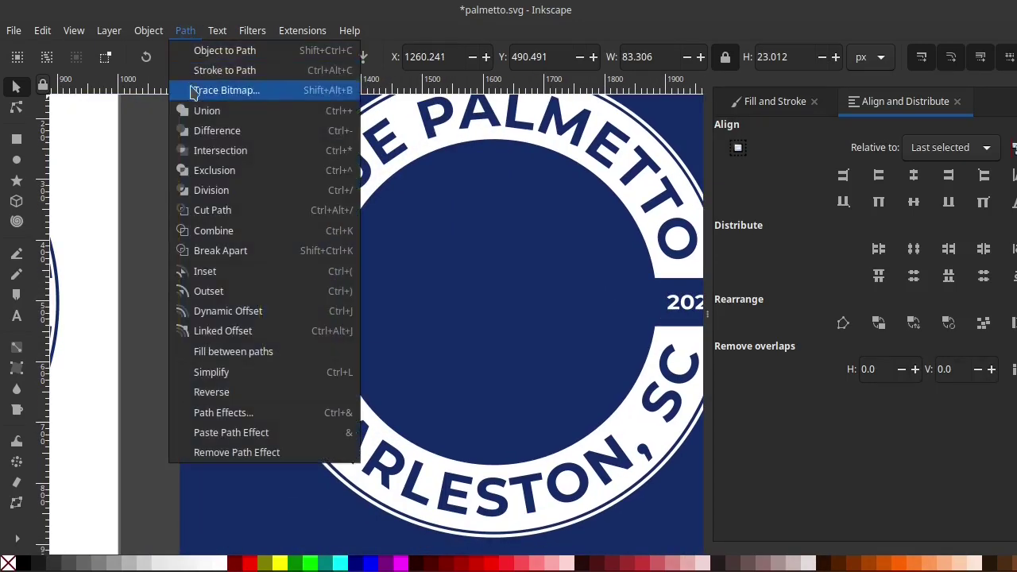
left_click(207, 109)
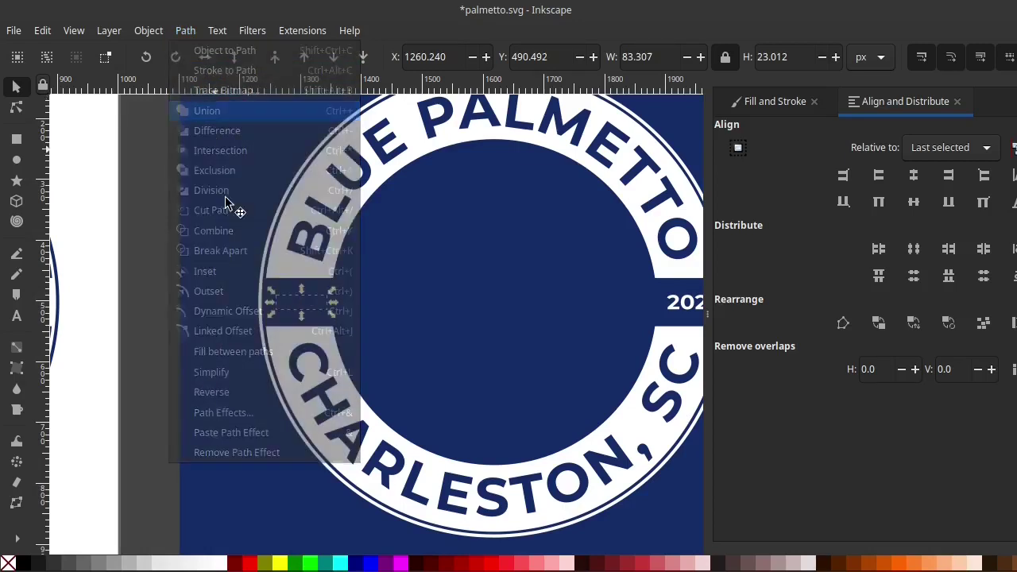
left_click(152, 476)
- Check the badge's ring group, zoom out to both badges, and select the inner-circle artwork
left_click(343, 277)
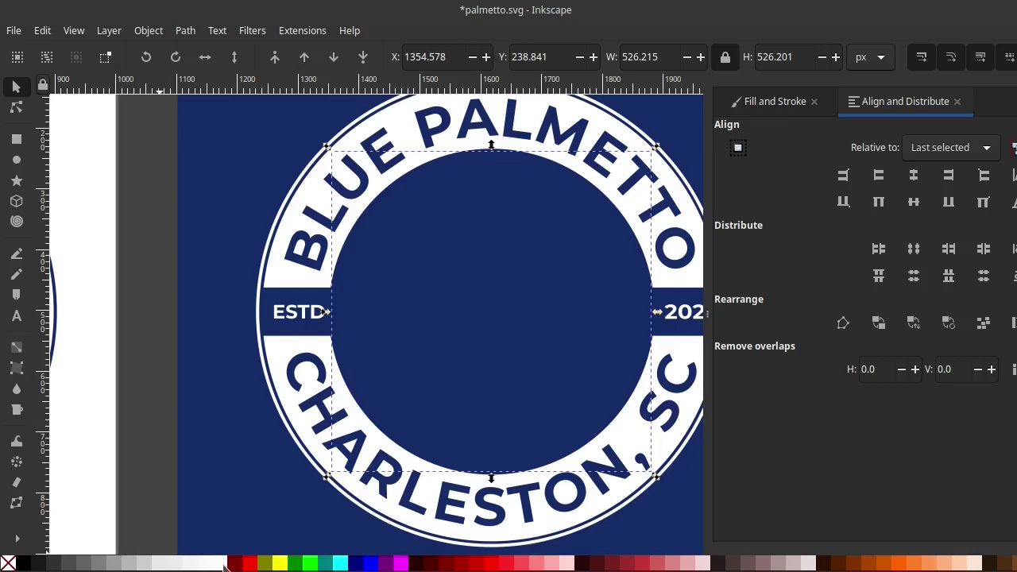
scroll(340, 307, "up", 1)
scroll(341, 300, "up", 1)
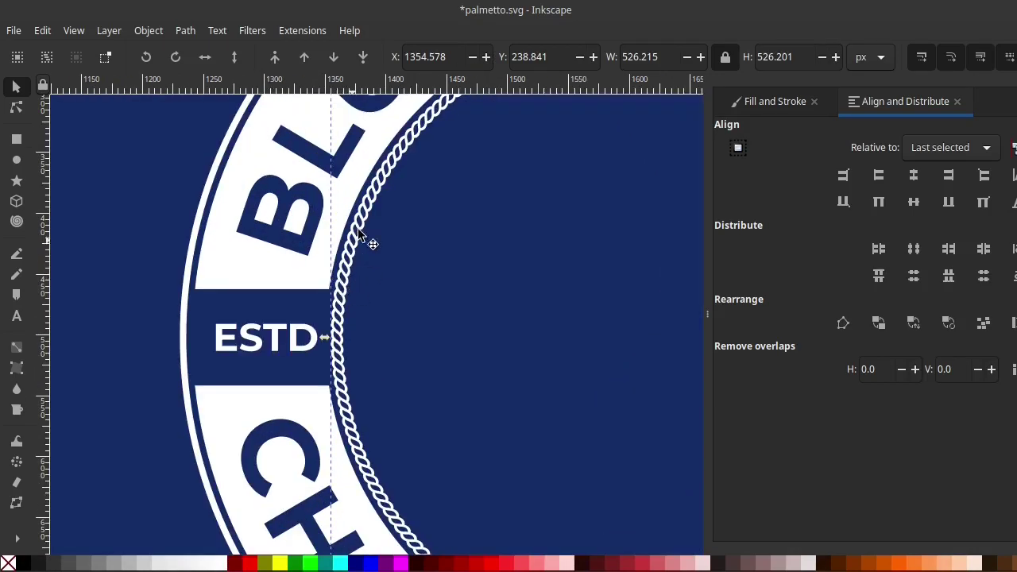
scroll(340, 262, "right", 3)
scroll(259, 320, "down", 1)
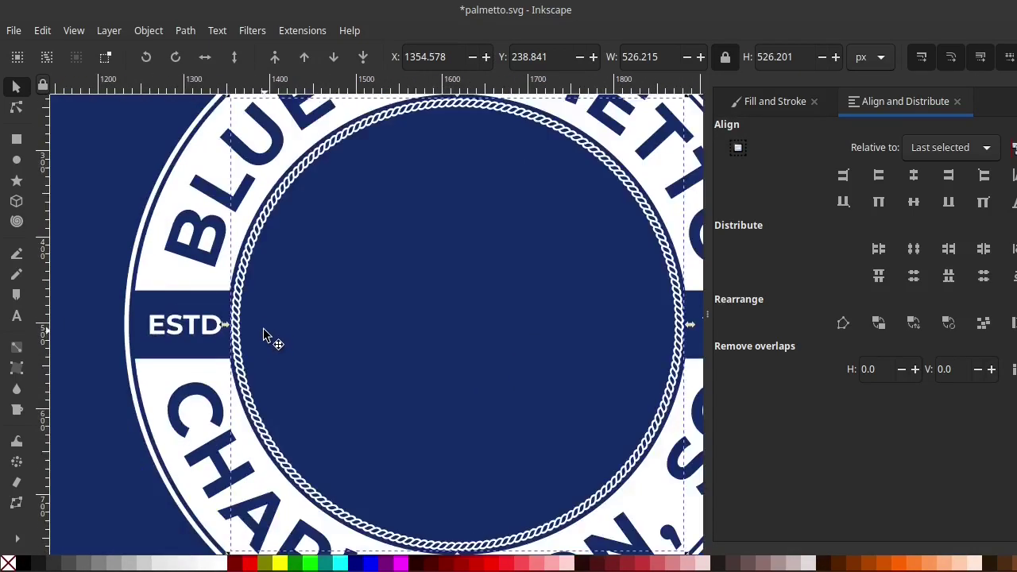
scroll(263, 329, "down", 1)
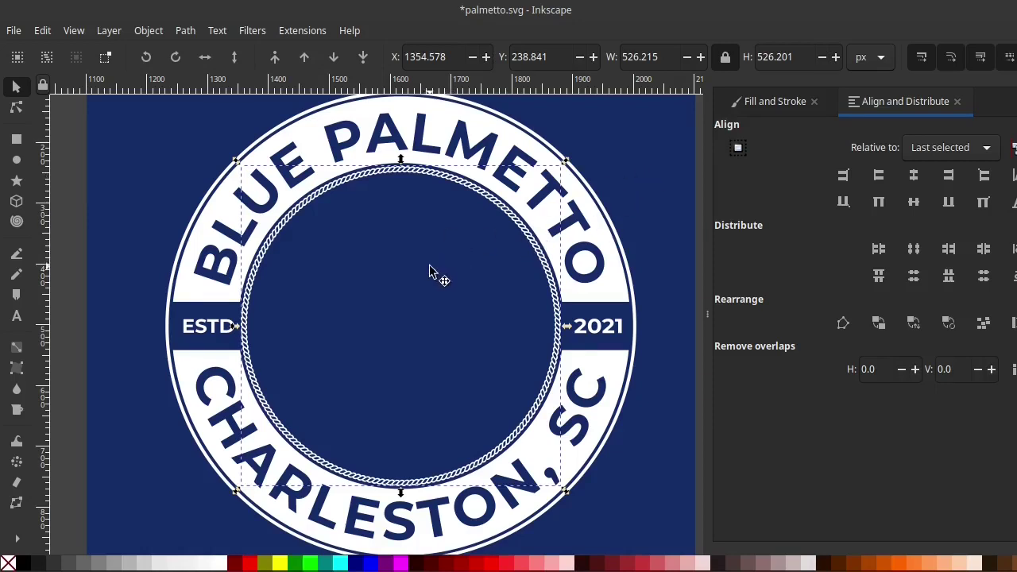
scroll(429, 266, "down", 1)
scroll(517, 130, "up", 2)
left_click_drag(482, 309, 291, 545)
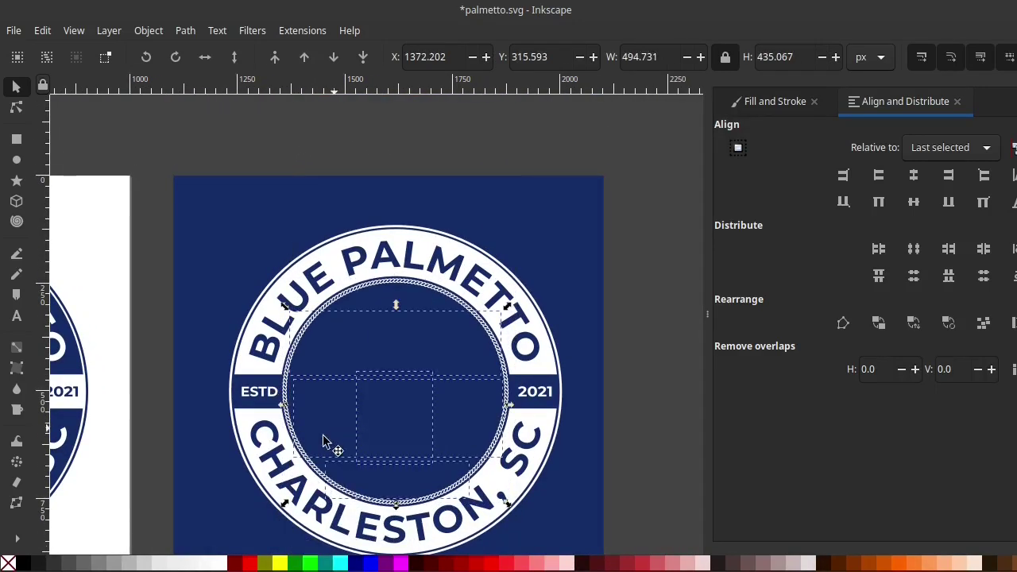
- Duplicate the navy badge and place the copy to its right
key("minus")
key("minus")
key("minus")
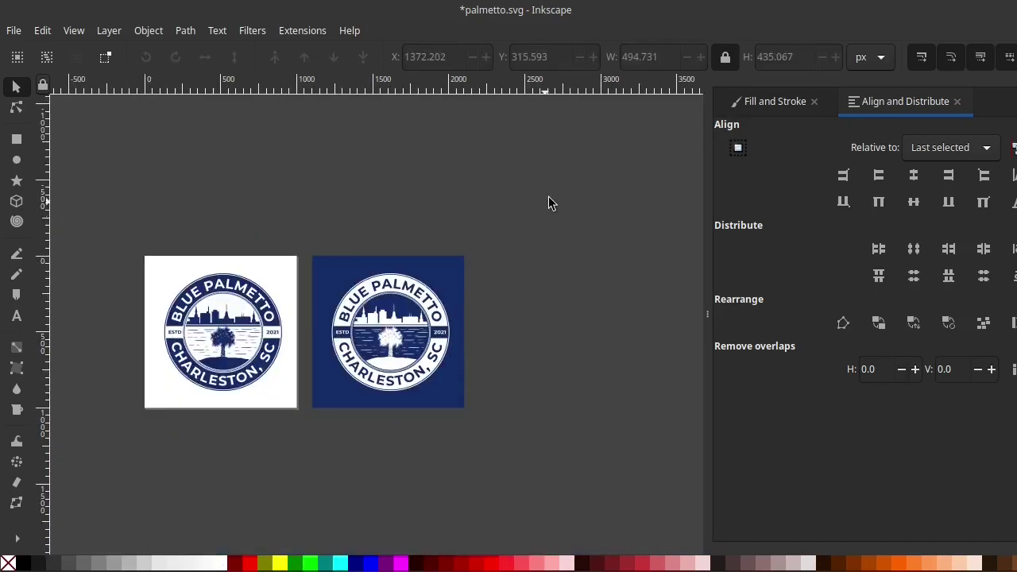
mouse_move(556, 193)
left_mouse_down()
mouse_move(281, 450)
mouse_move(295, 452)
left_mouse_up()
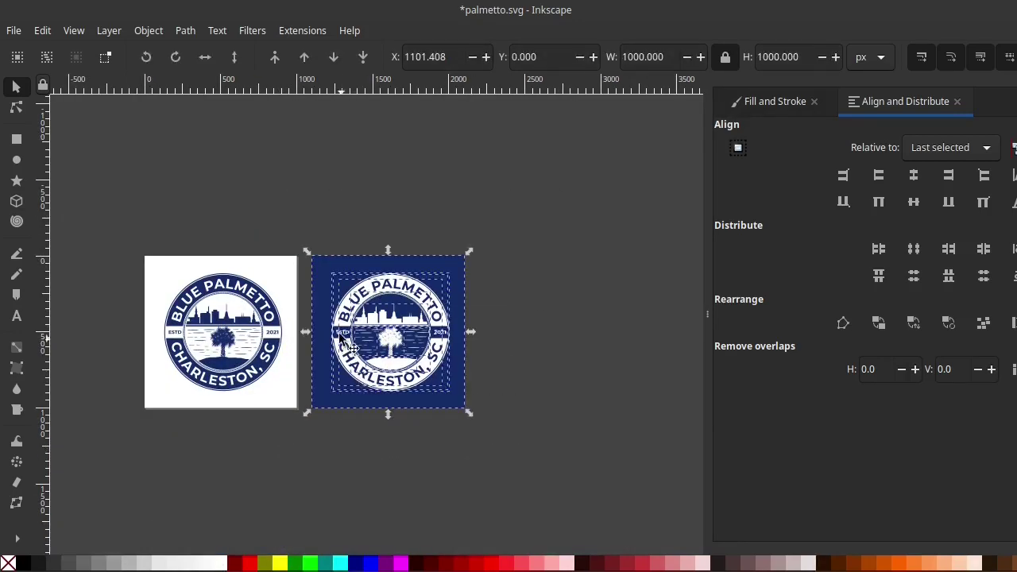
key("ctrl+d")
mouse_move(335, 295)
left_mouse_down()
mouse_move(541, 294)
mouse_move(506, 294)
left_mouse_up()
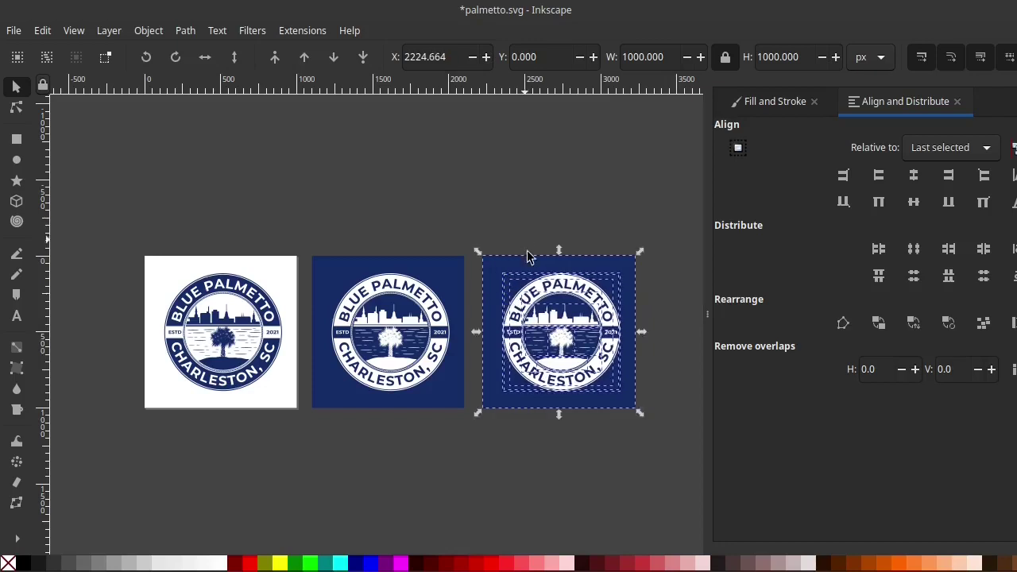
scroll(529, 256, "right", 2)
scroll(529, 256, "down", 1)
key("Escape")
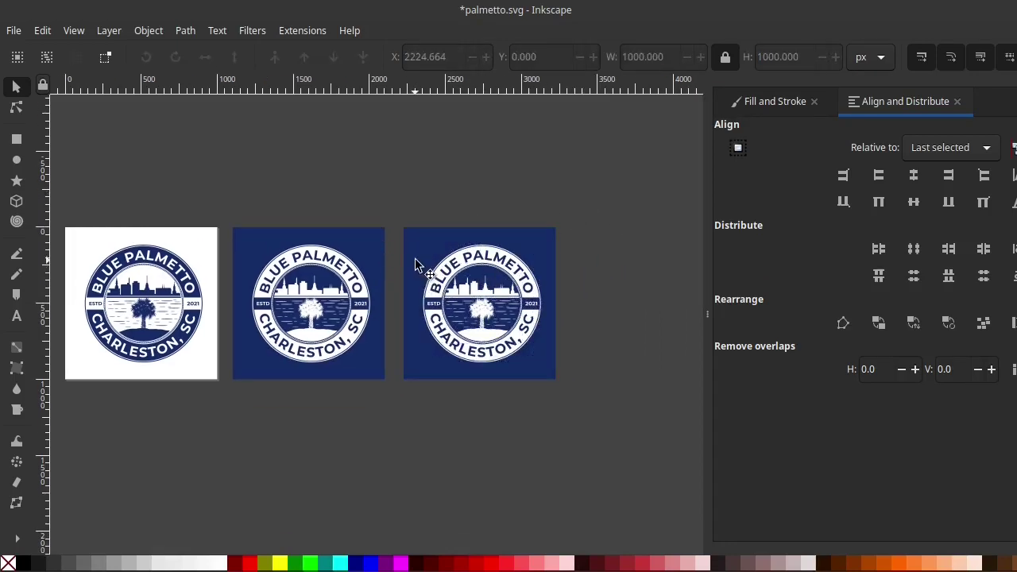
- Give the copied badge a black background
left_click(415, 269)
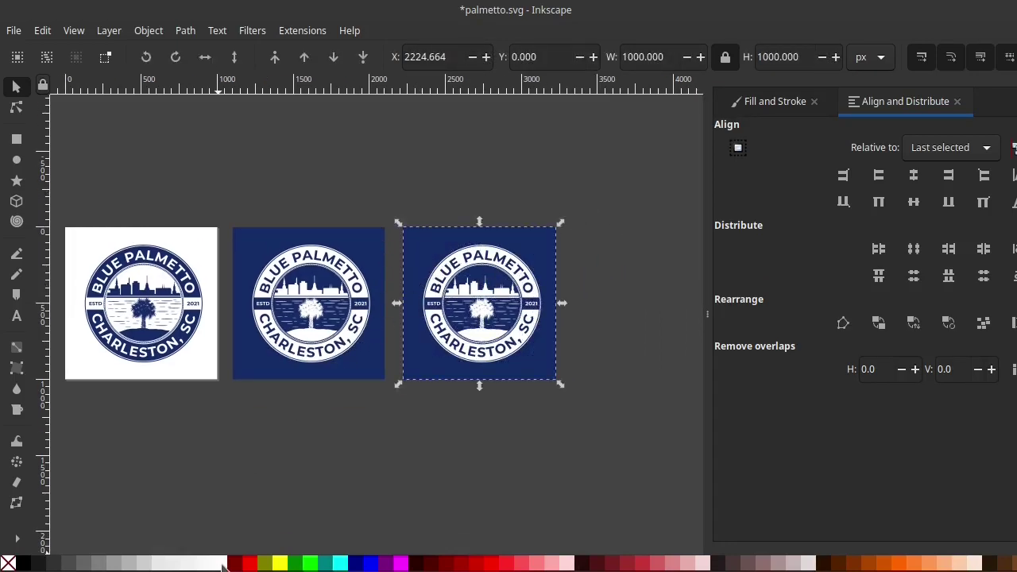
left_click(219, 564)
left_click(24, 563)
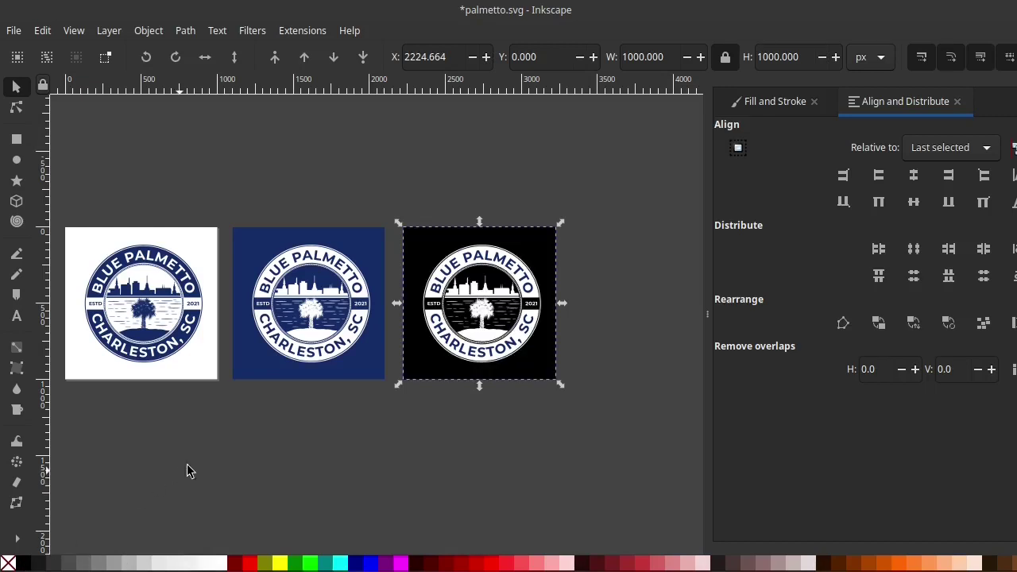
key("Escape")
- Turn the copy's navy ring lettering black and frame all three badges
scroll(441, 290, "up", 2, "ctrl")
scroll(438, 286, "up", 1, "ctrl")
left_click(439, 286)
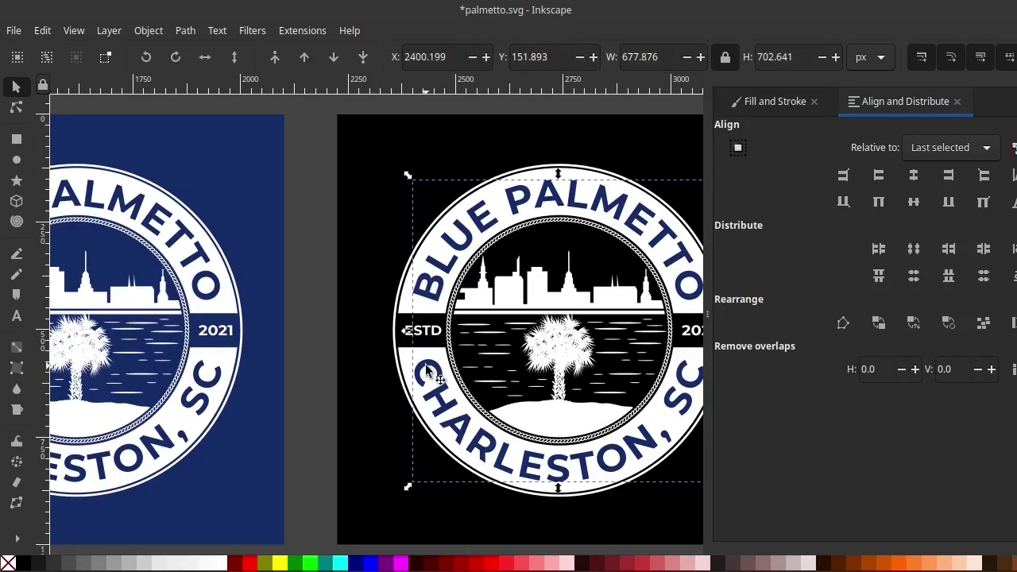
left_click(36, 563)
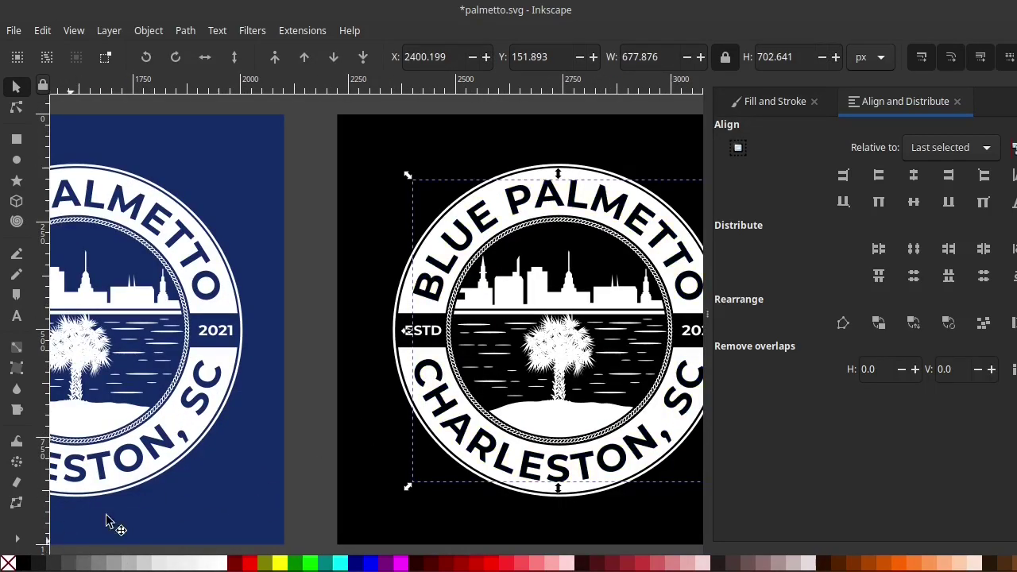
key("Escape")
scroll(408, 363, "down", 3, "ctrl")
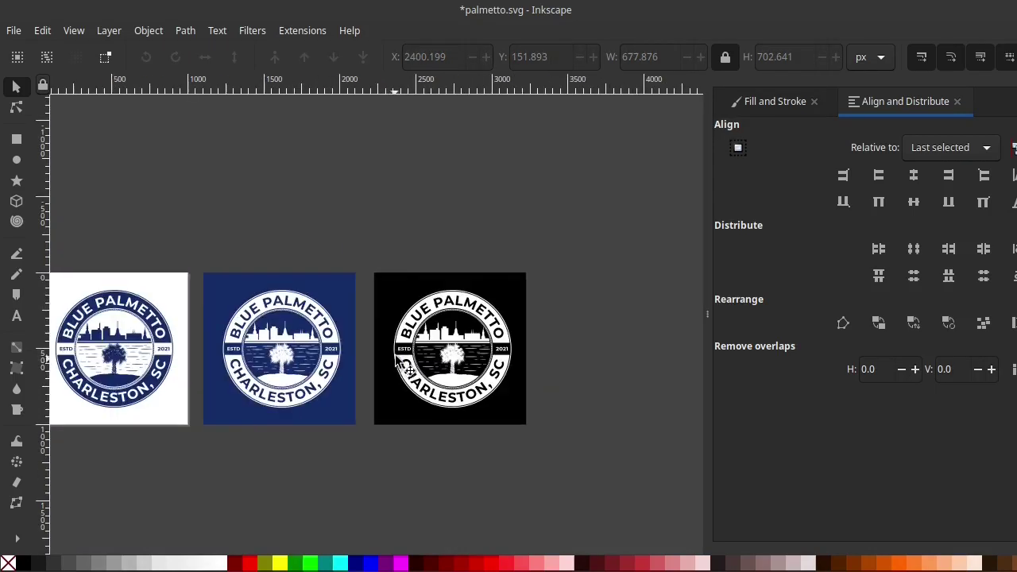
left_click_drag(421, 336, 502, 253)
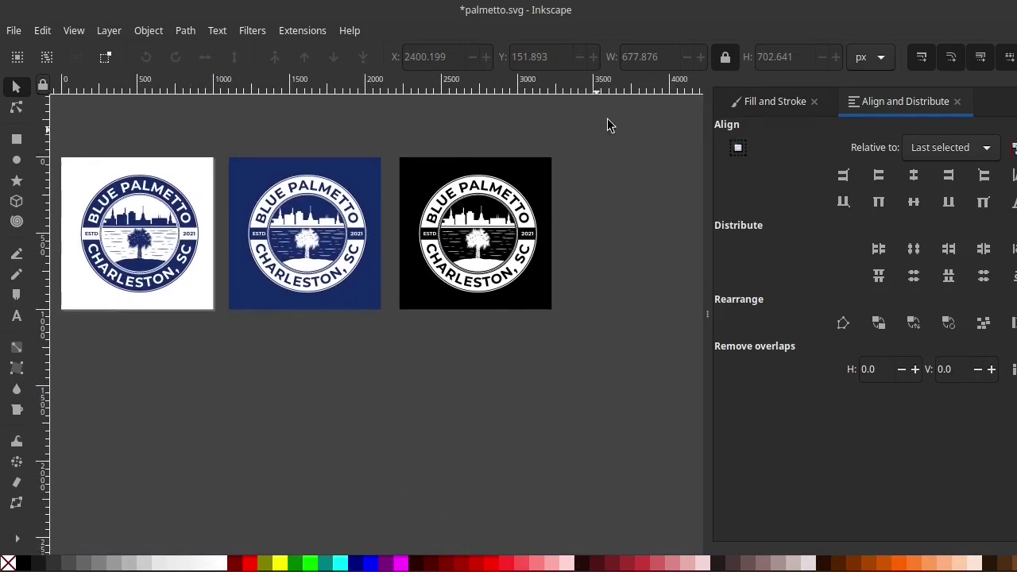
left_click_drag(616, 118, 401, 338)
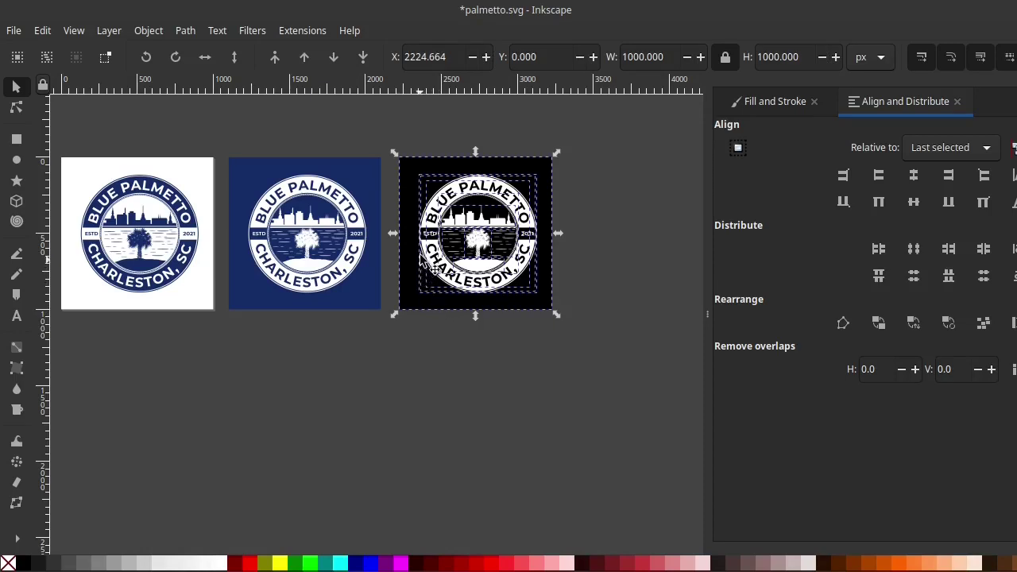
- Duplicate the black badge and place the copy to its right
key("ctrl+d")
left_click_drag(421, 262, 582, 270)
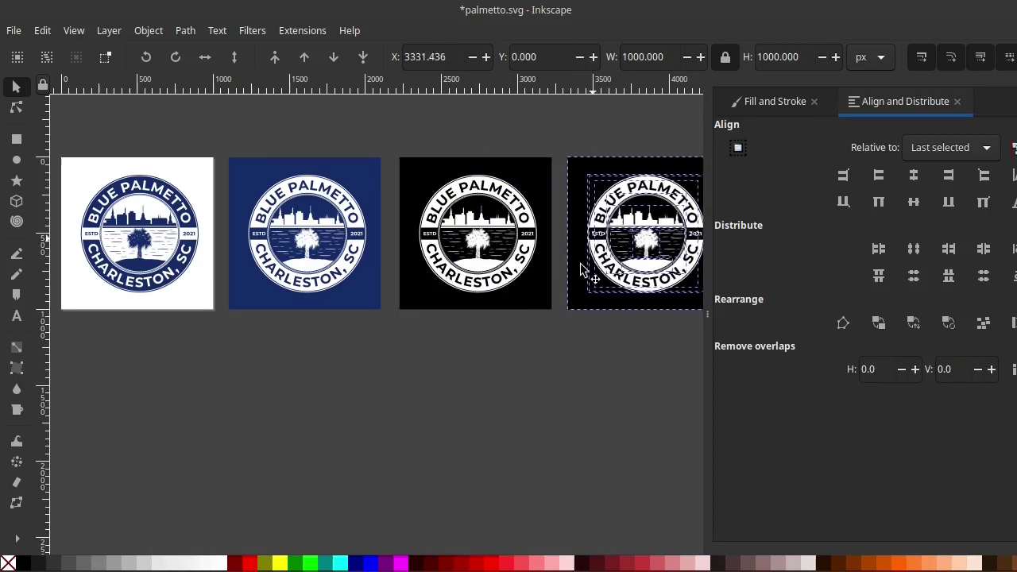
key("Escape")
scroll(421, 282, "right", 3)
scroll(401, 294, "up", 5)
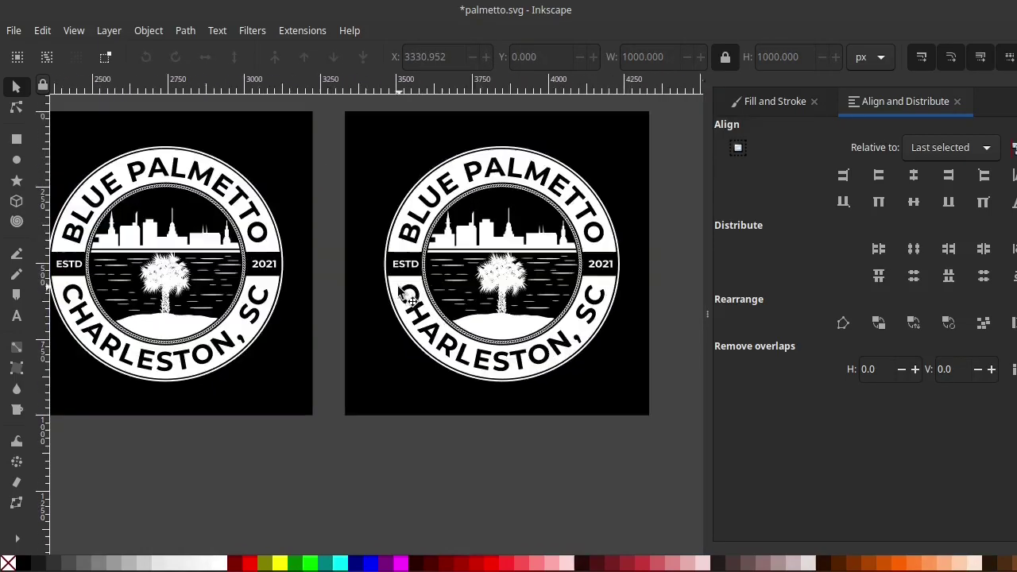
scroll(457, 253, "up", 2)
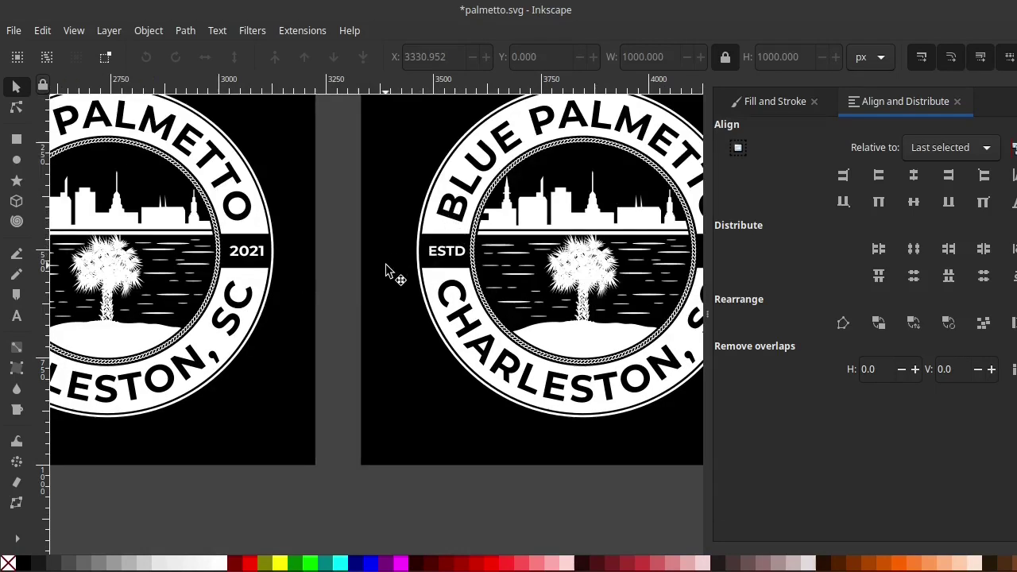
- Make the left black badge's background white, undoing an accidental ring lettering recolour
left_click(374, 309)
scroll(373, 310, "down", 1)
left_click(292, 396)
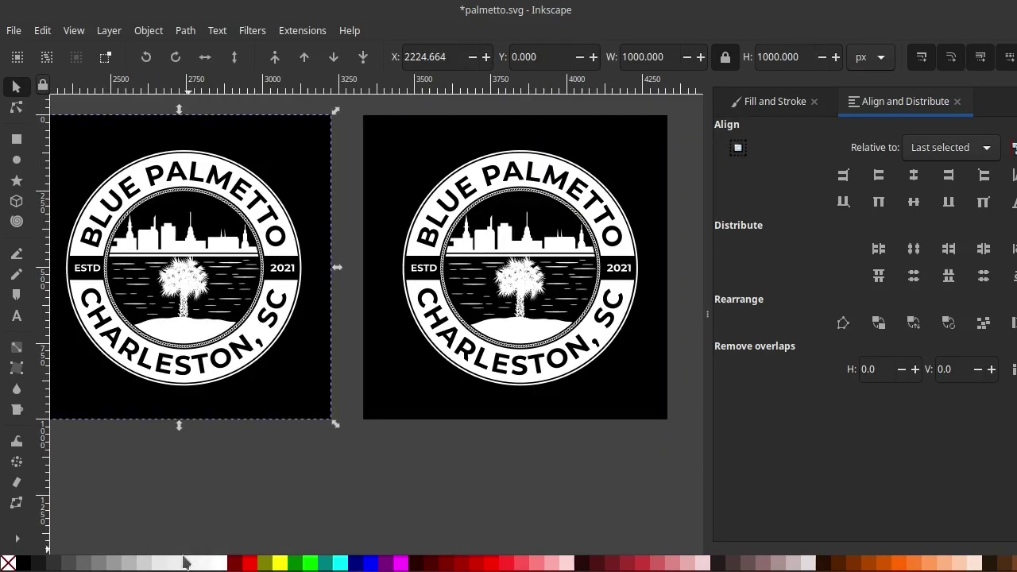
left_click(225, 562)
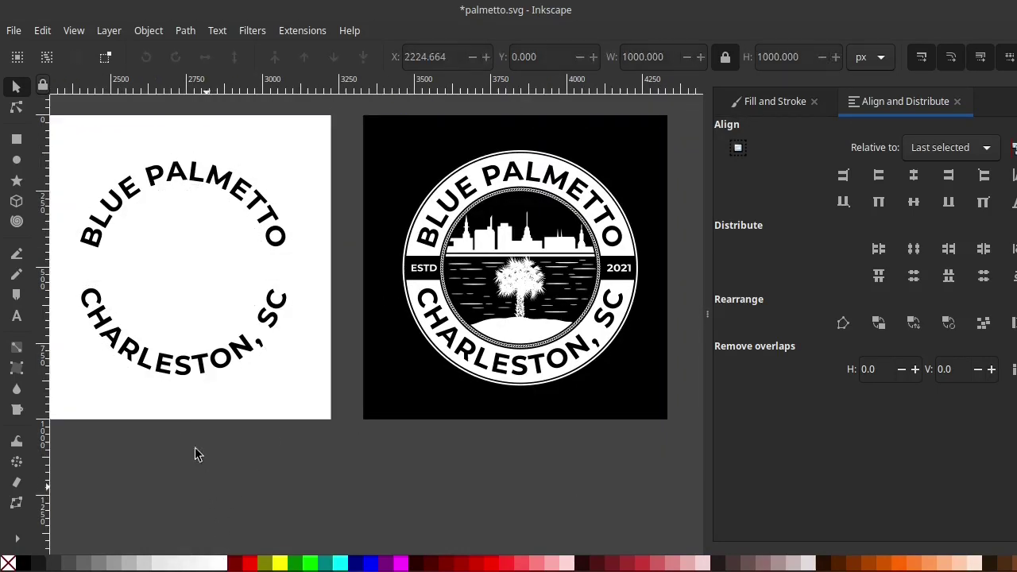
scroll(198, 452, "up", 3)
left_click(199, 317)
left_click(234, 562)
key("ctrl+z")
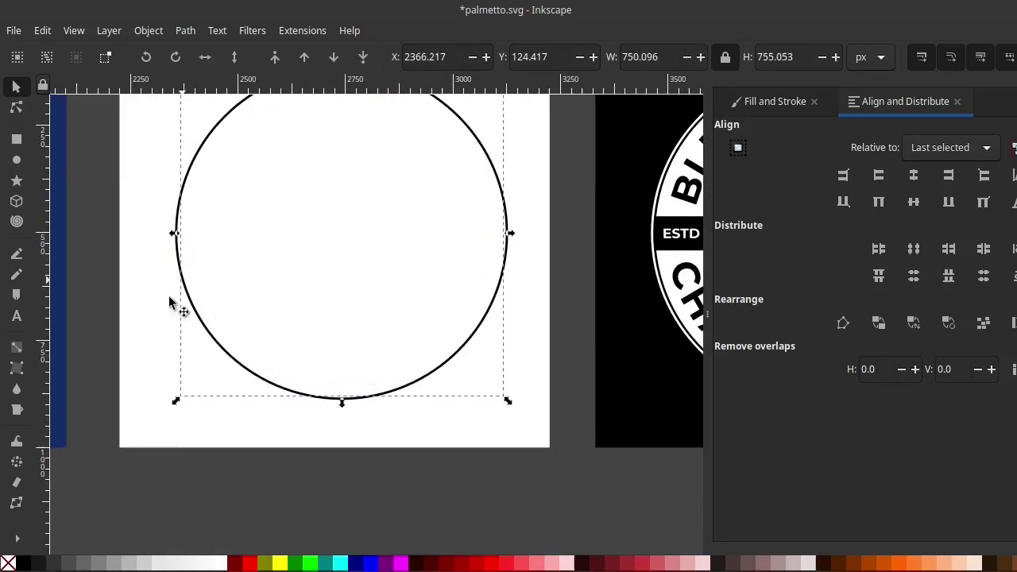
key("ctrl+z")
scroll(266, 389, "down", 1)
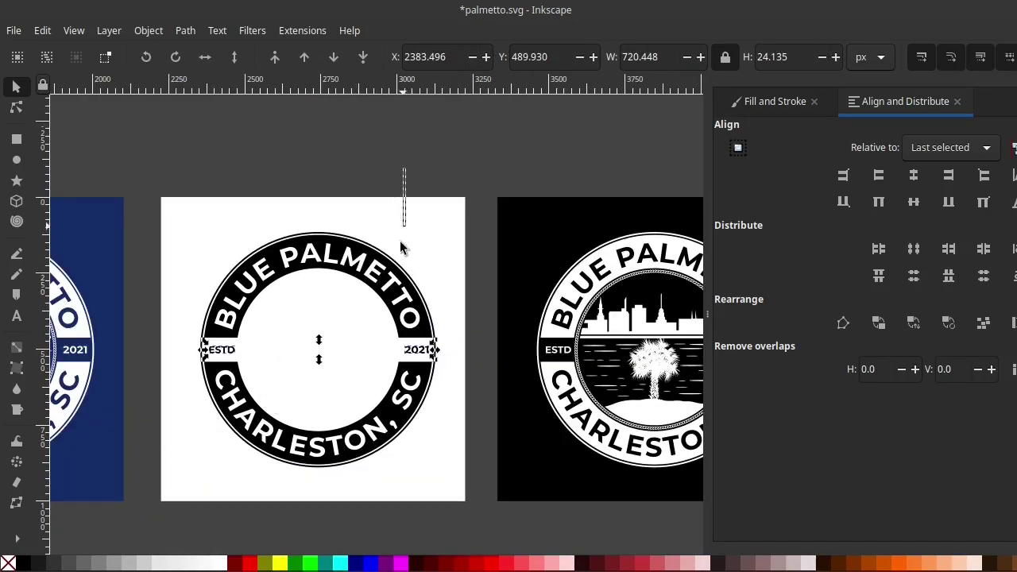
- Turn that badge's skyline and palm artwork inside the inner circle black
left_click_drag(399, 249, 155, 536)
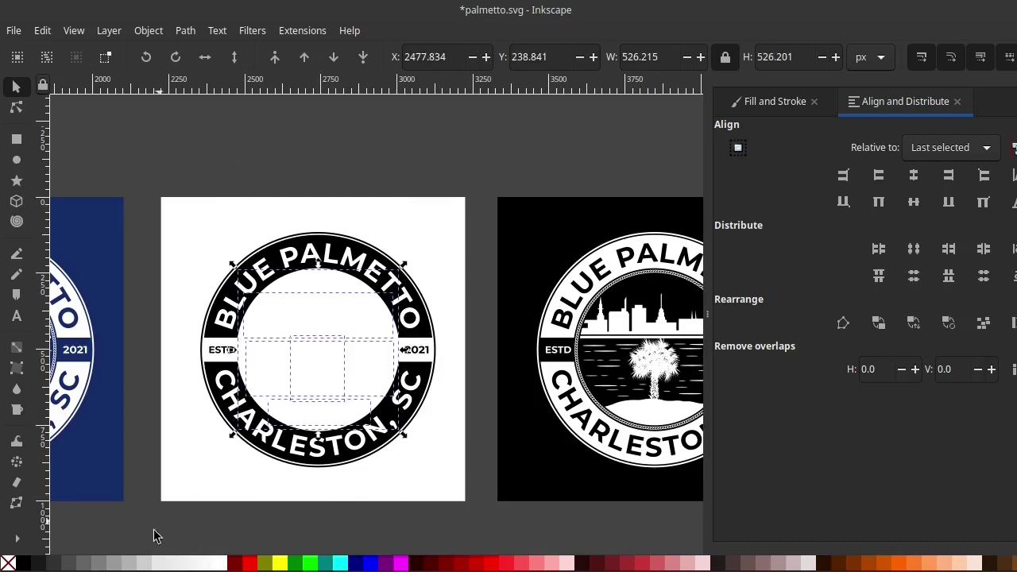
left_click(26, 563)
left_click(318, 171)
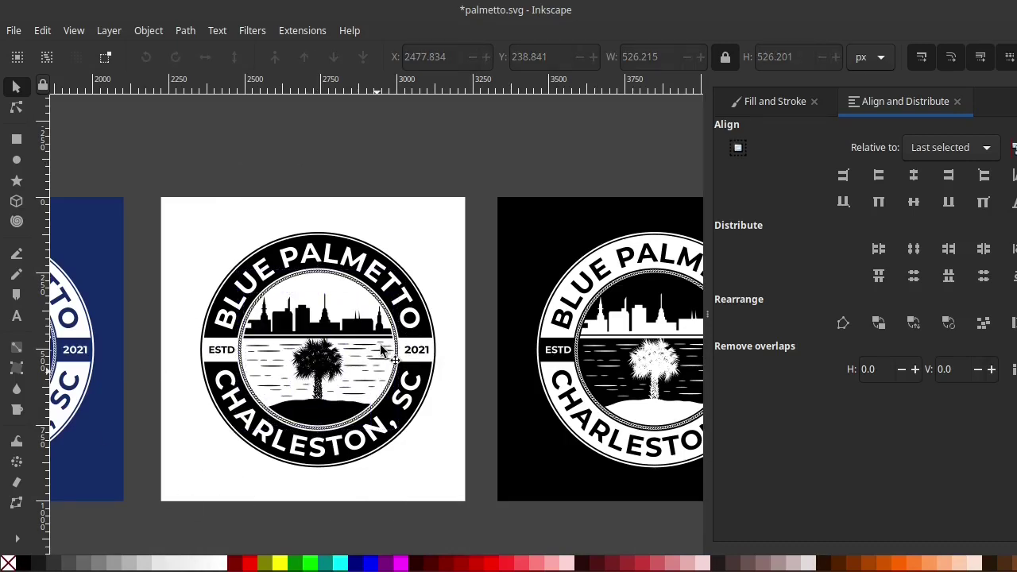
scroll(410, 287, "down", 1)
scroll(409, 287, "down", 1)
scroll(409, 288, "down", 1)
- Inspect the width and height values of the first white badge tile
scroll(447, 288, "down", 1)
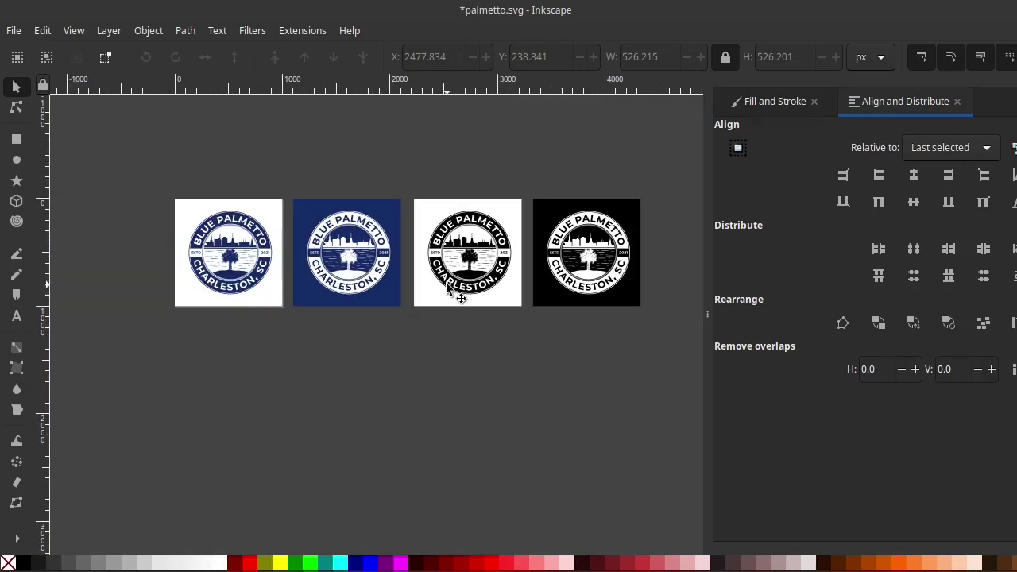
scroll(349, 272, "left", 3)
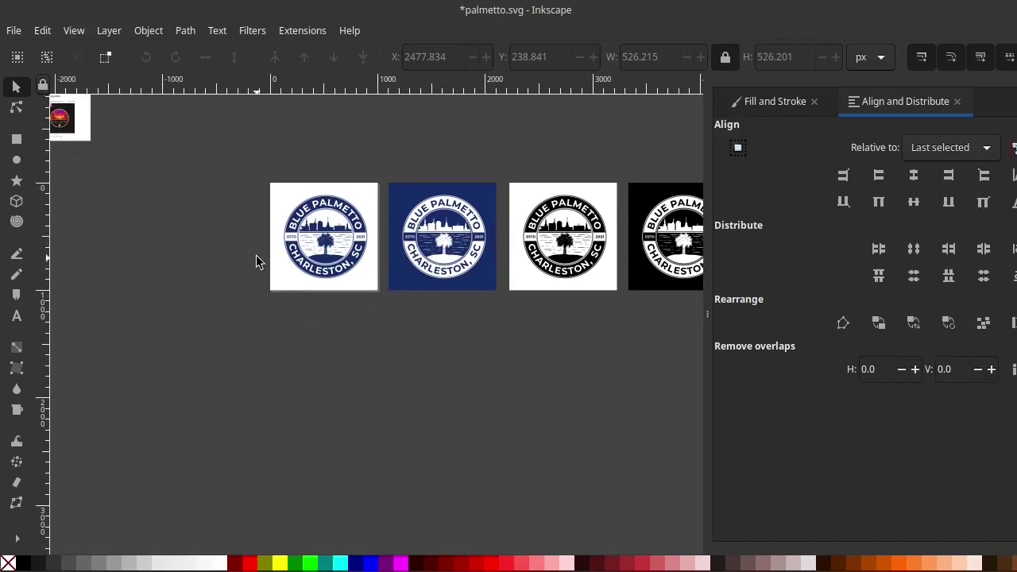
scroll(254, 261, "up", 1)
scroll(79, 311, "right", 4)
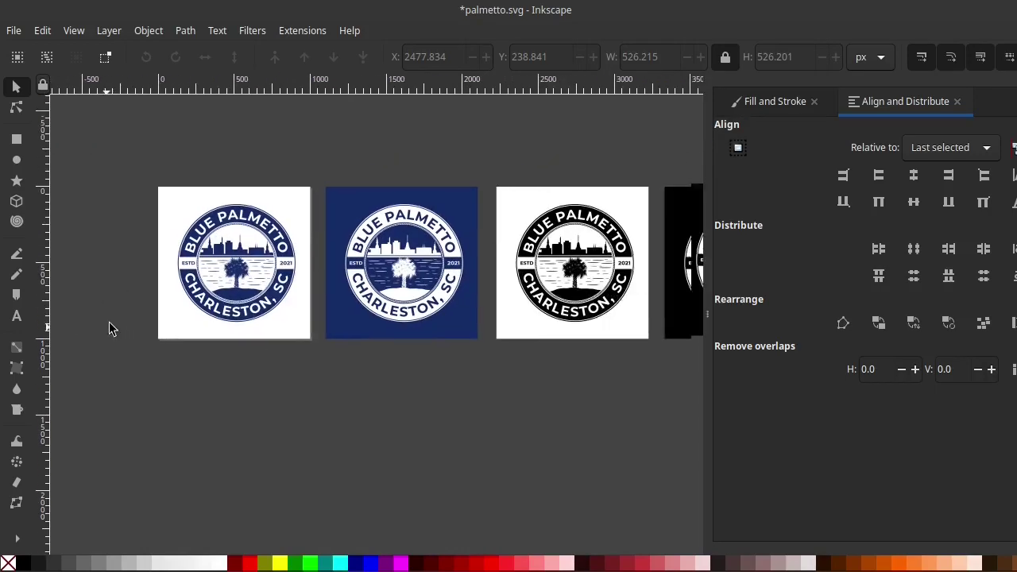
left_click(180, 208)
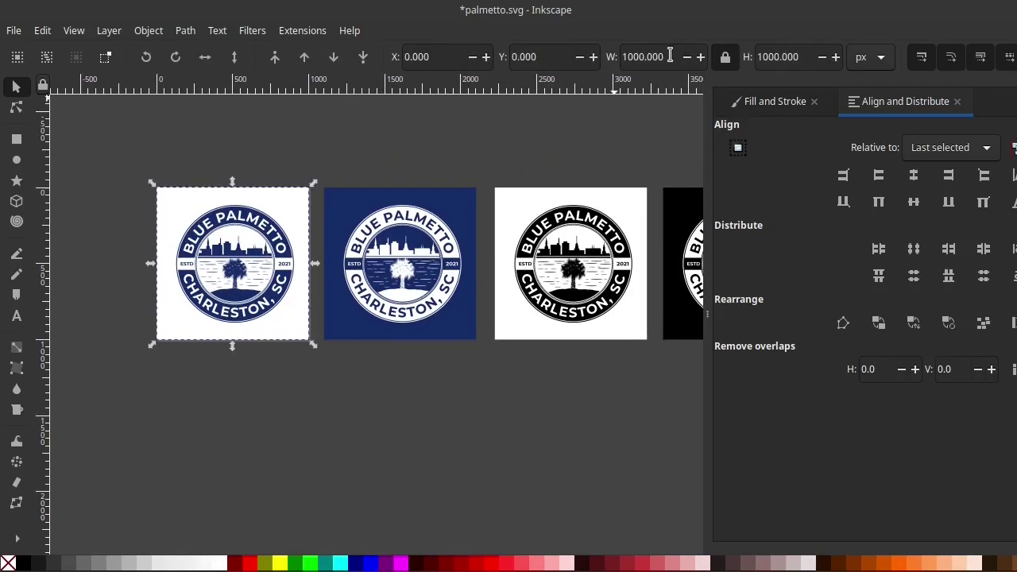
left_click_drag(669, 55, 626, 56)
double_click(793, 56)
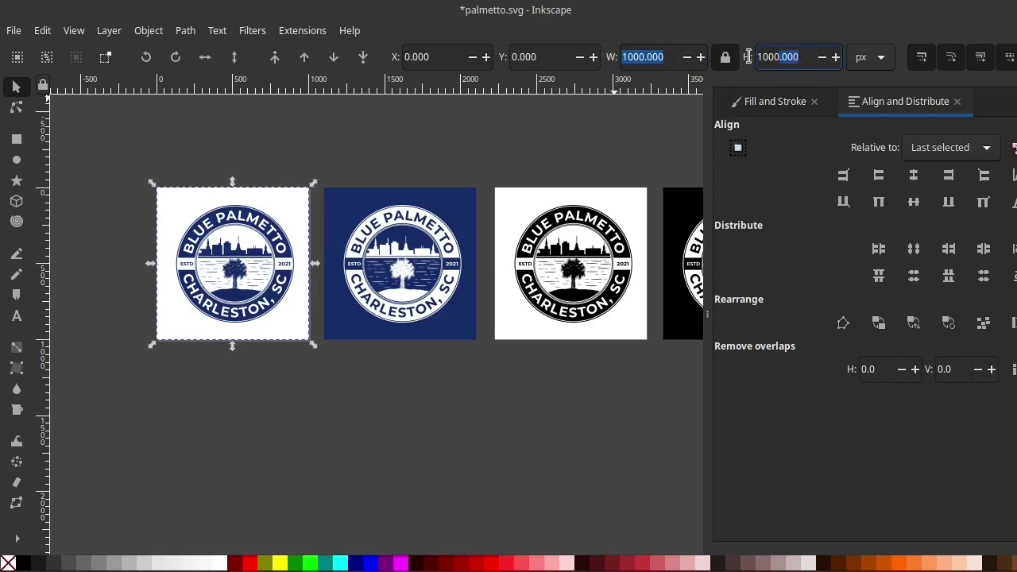
left_click(489, 167)
- Duplicate the white, navy and black-on-white tiles and move the copies down into a second row
scroll(270, 347, "down", 2)
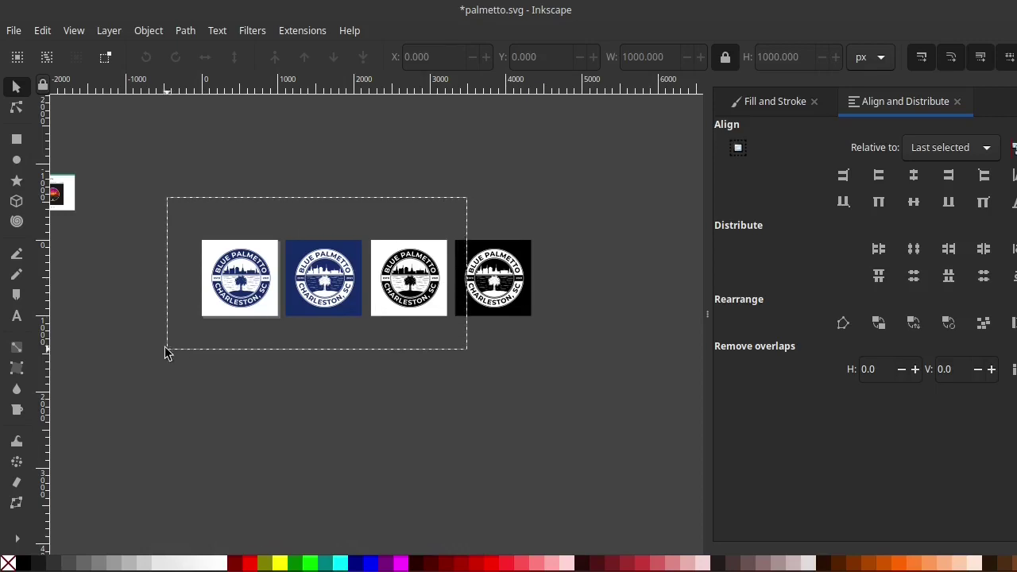
left_click_drag(367, 308, 166, 350)
key("ctrl+d")
left_click_drag(260, 256, 170, 347)
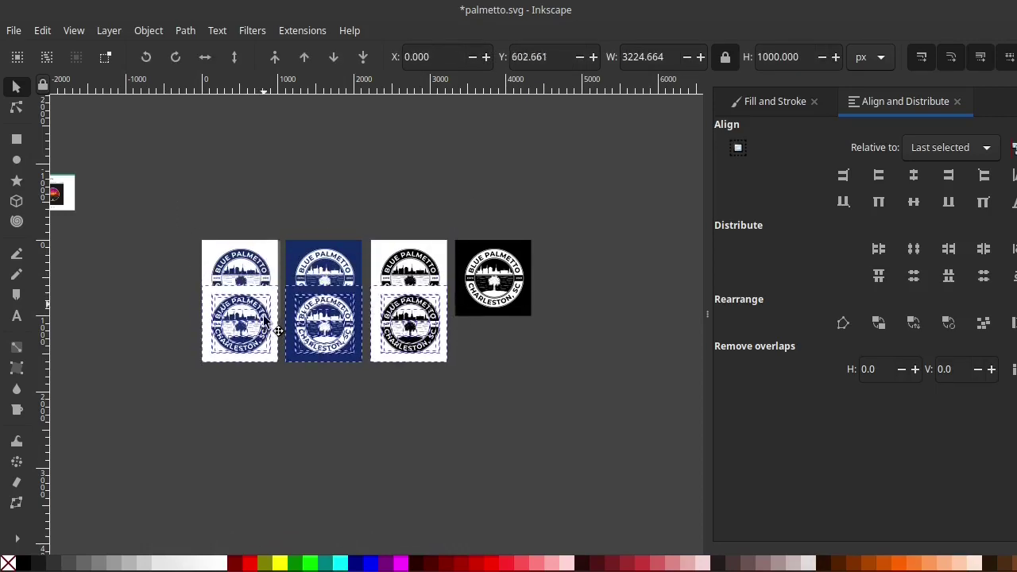
left_click(183, 309)
scroll(187, 302, "up", 1)
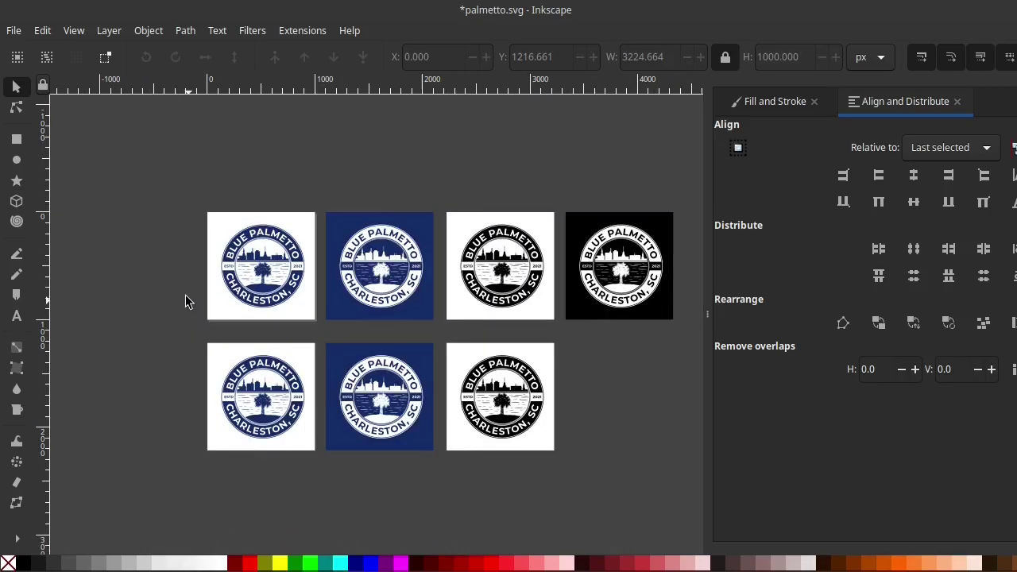
scroll(187, 298, "up", 1)
- Add a 'JPG' text label left of the top row and enlarge it
key("t")
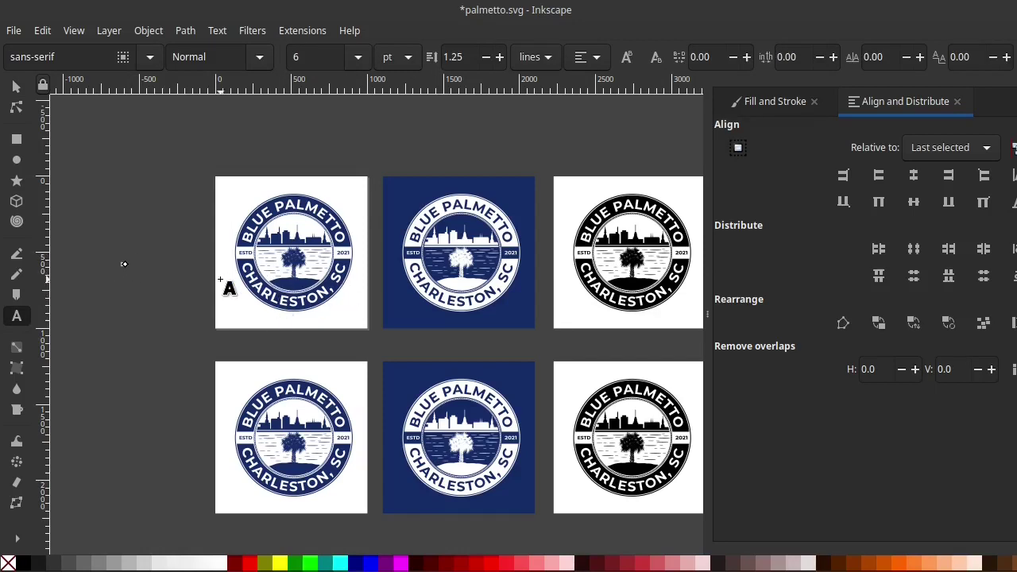
left_click(17, 88)
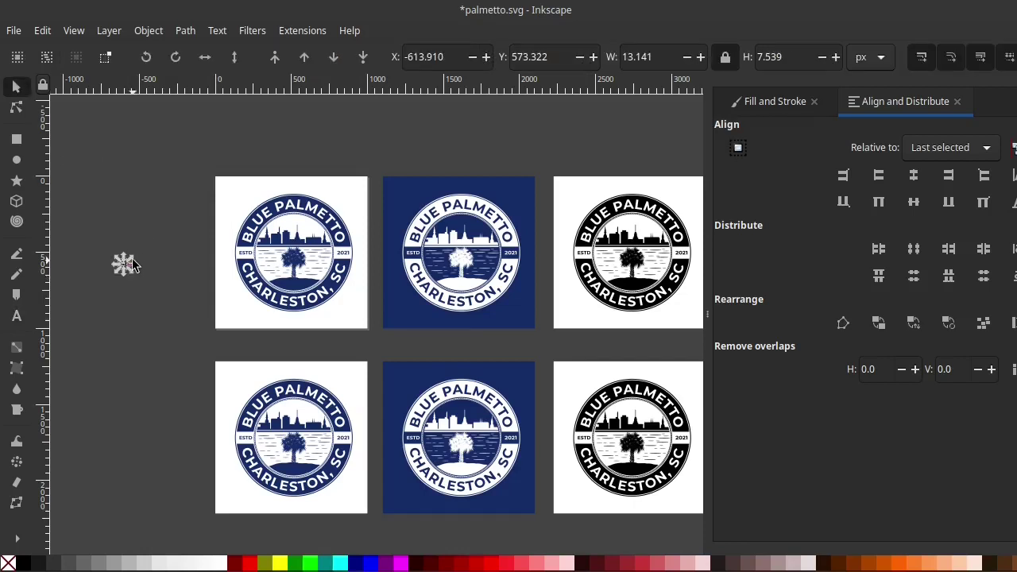
left_click_drag(131, 265, 188, 217)
scroll(189, 217, "down", 2)
scroll(189, 218, "left", 2)
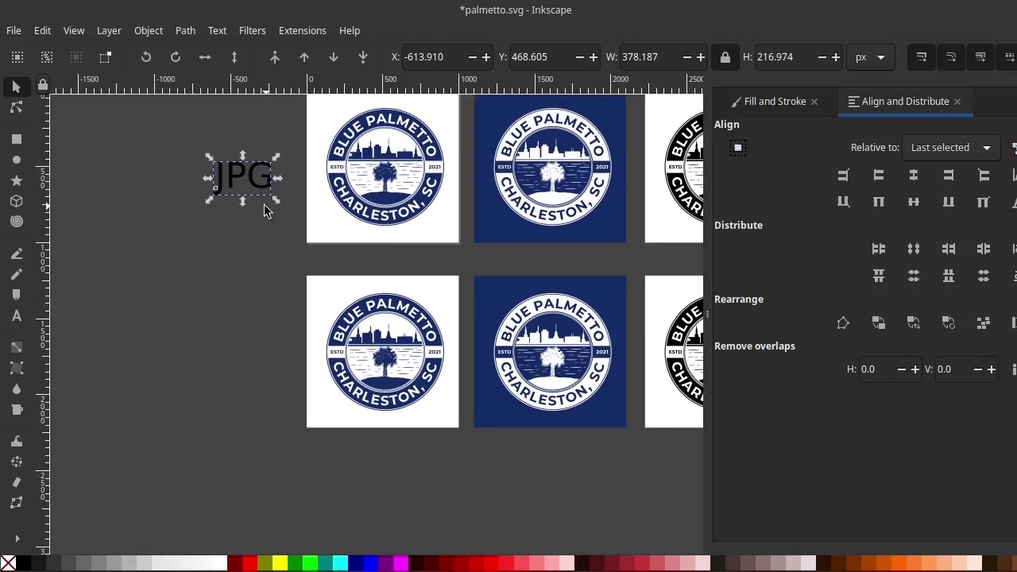
- Copy the label beside the second row and change its text to 'PNG'
key("ctrl+d")
left_click_drag(250, 181, 253, 367)
double_click(260, 375)
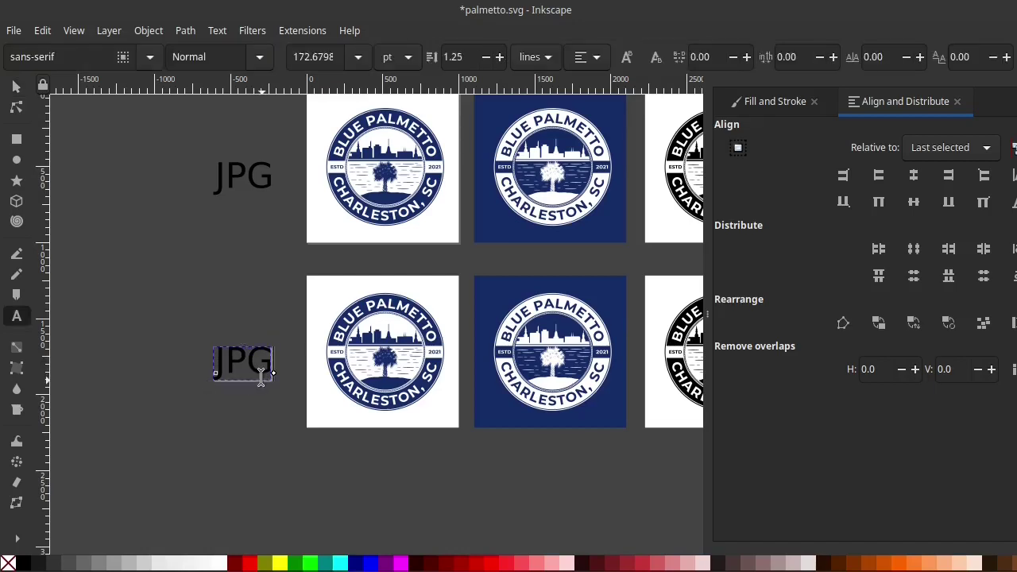
key("ctrl+a")
type("PNG")
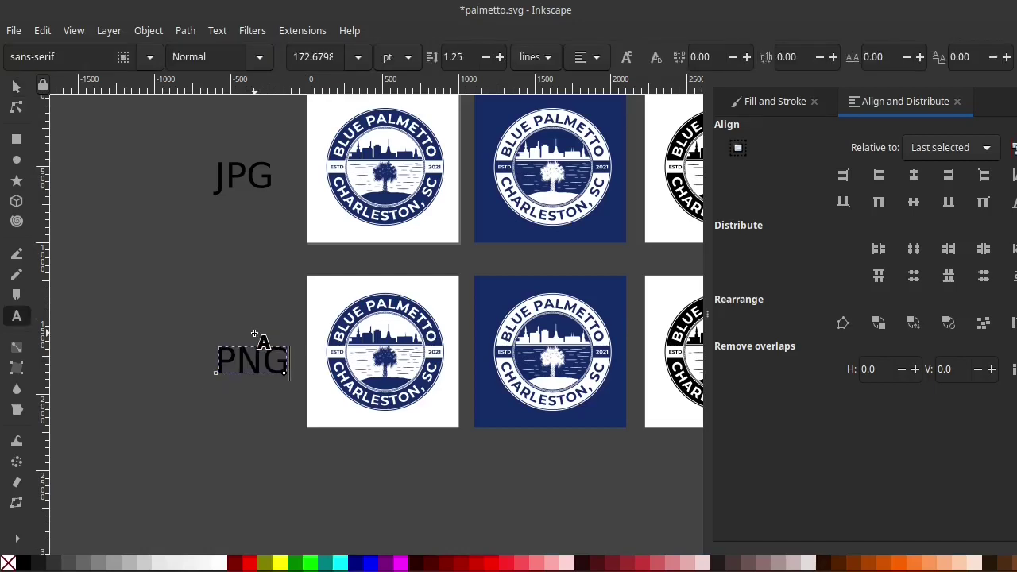
left_click(16, 88)
- Place another 'PNG' label copy further down the canvas
scroll(198, 332, "down", 2)
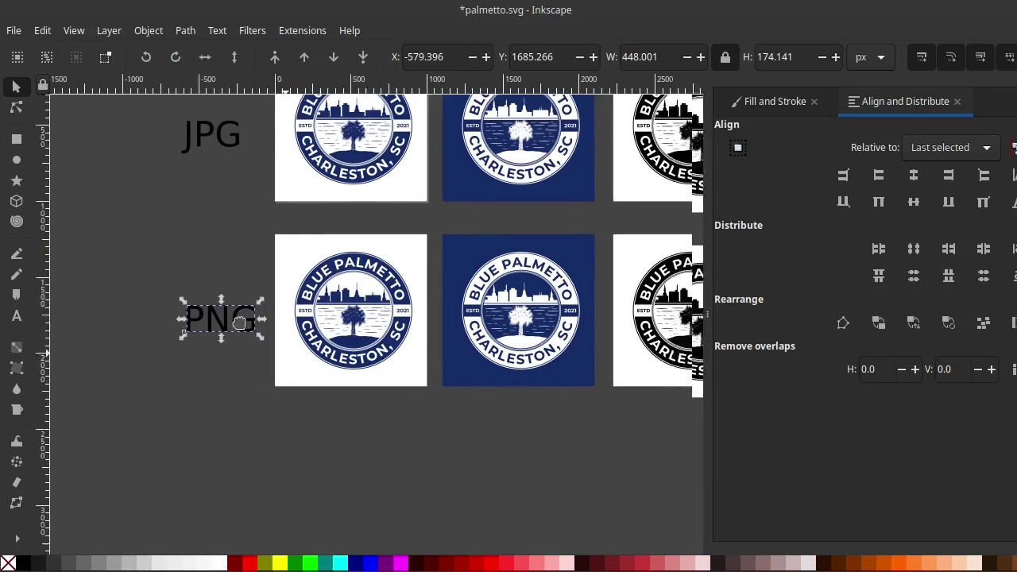
scroll(198, 333, "right", 3)
key("ctrl+d")
left_click_drag(159, 278, 154, 422)
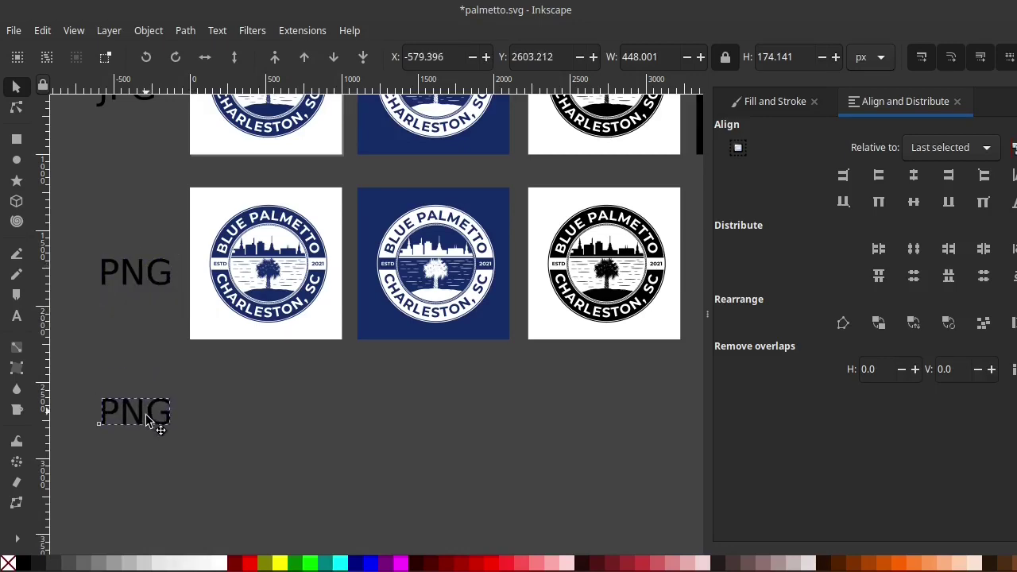
scroll(332, 329, "up", 5)
scroll(361, 467, "right", 3)
scroll(317, 397, "down", 2)
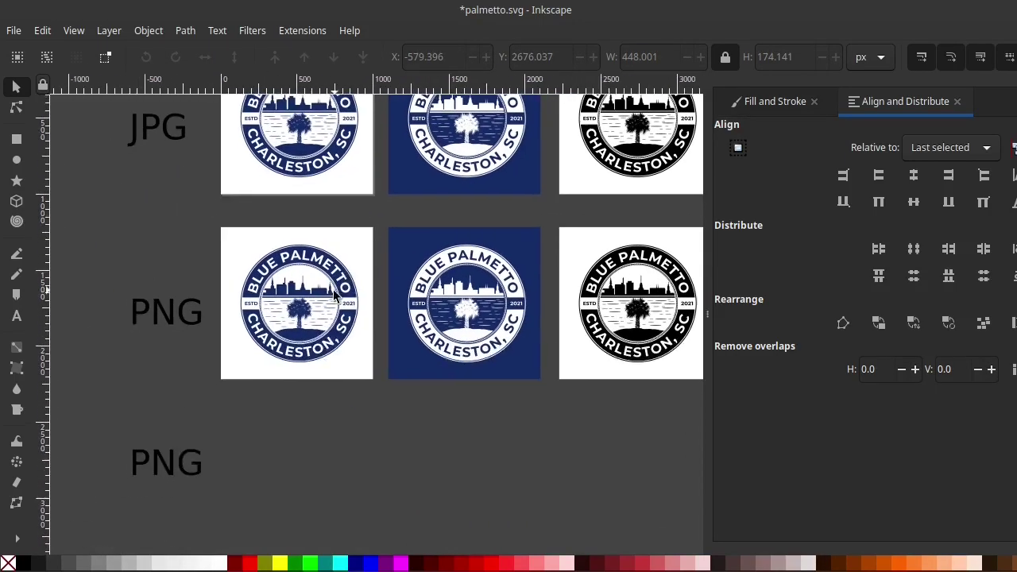
left_click(292, 296)
- Remove the square backgrounds from the three second-row badges
left_click(359, 292, "shift")
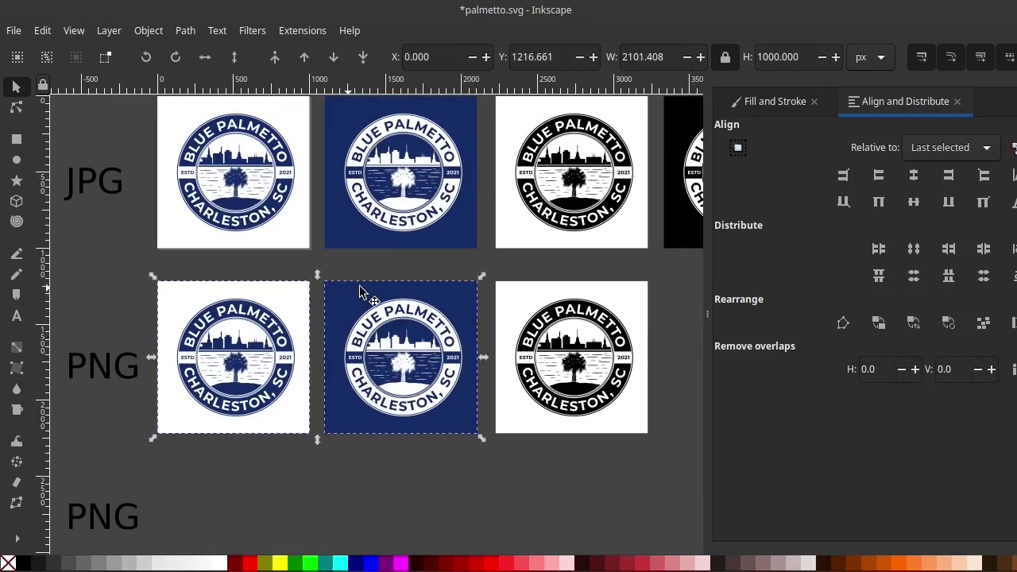
left_click(518, 287, "shift")
left_click(10, 564)
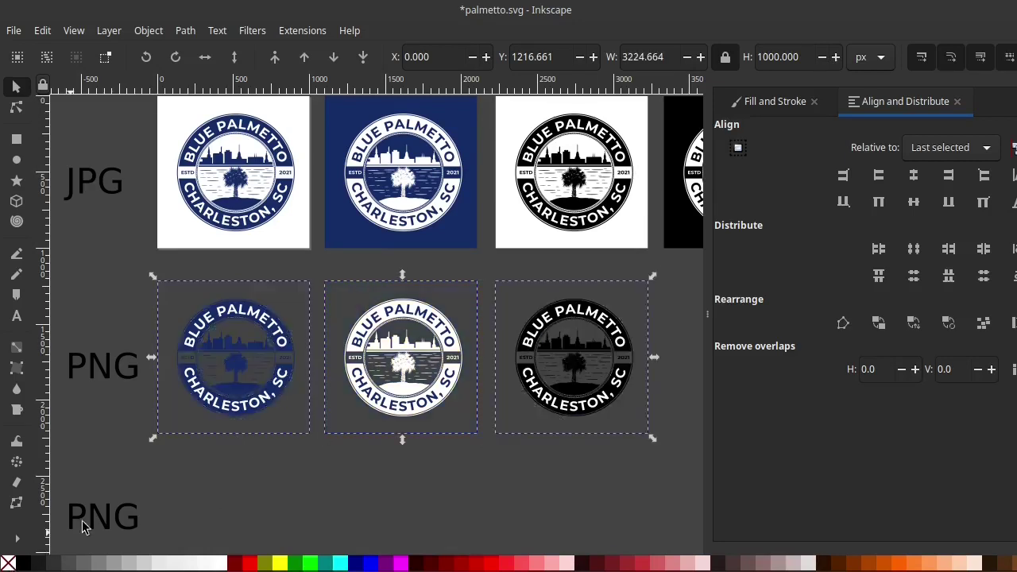
key("Escape")
scroll(364, 387, "down", 2)
scroll(364, 387, "left", 4)
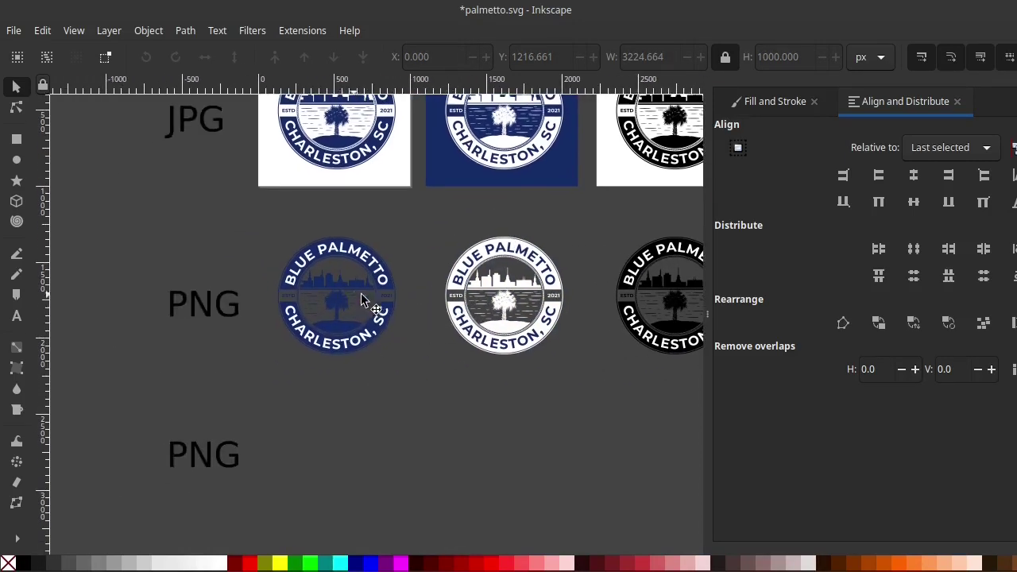
scroll(381, 298, "up", 1)
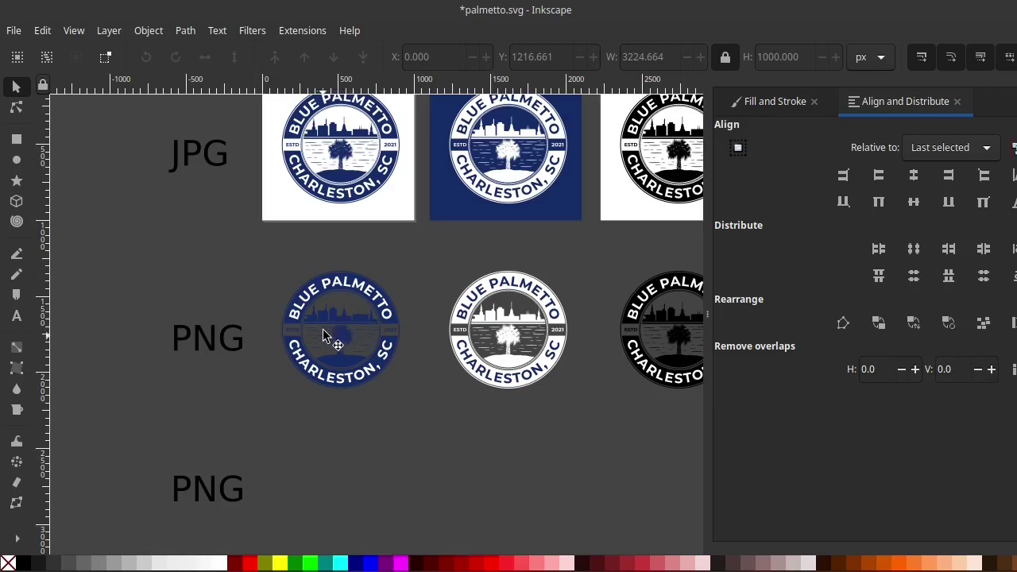
scroll(321, 314, "down", 2)
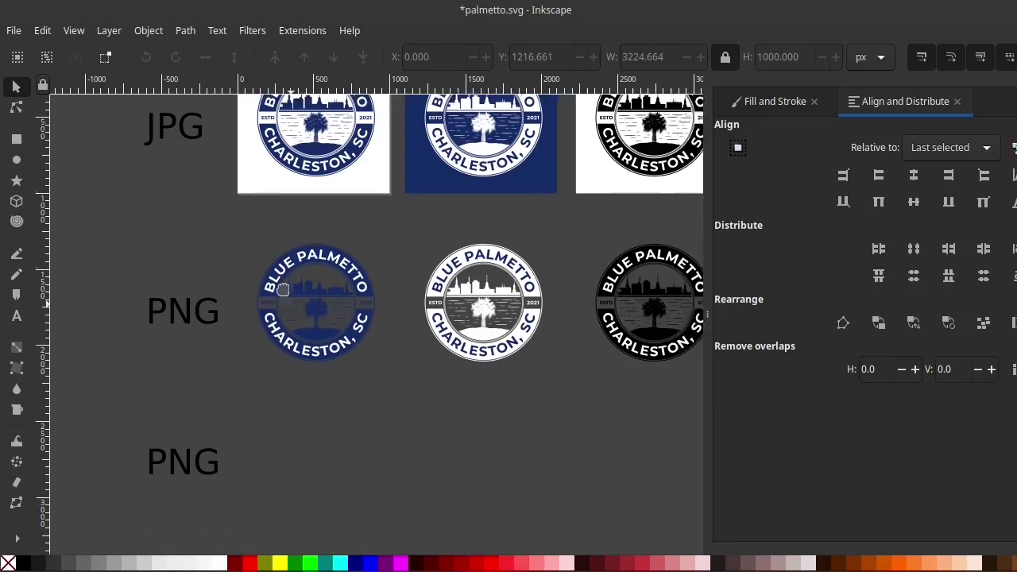
scroll(326, 302, "right", 1)
- Duplicate the three transparent PNG badges into a third row beside the lower PNG label
right_click(336, 313)
left_click(302, 295)
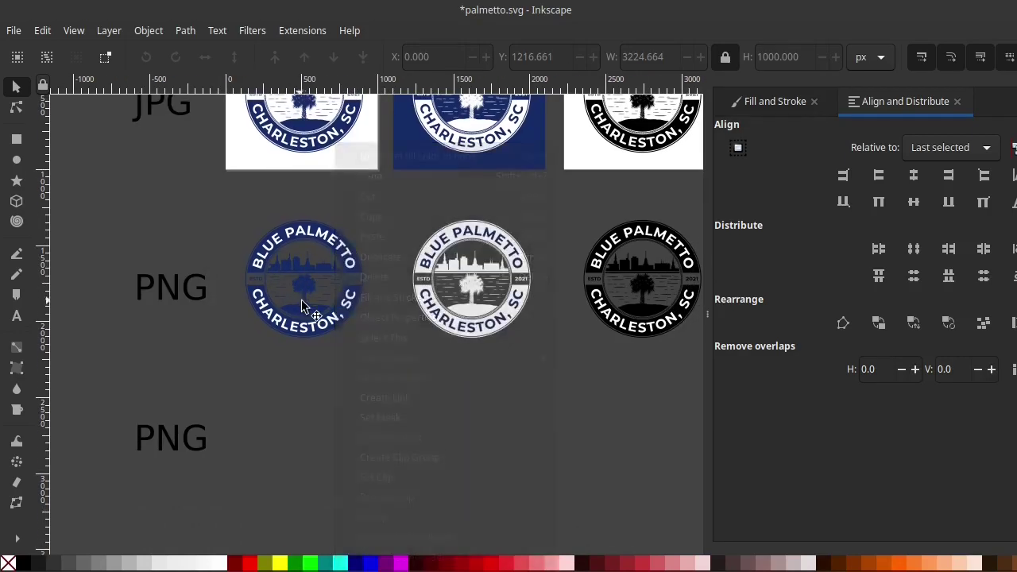
scroll(302, 296, "down", 1, "ctrl")
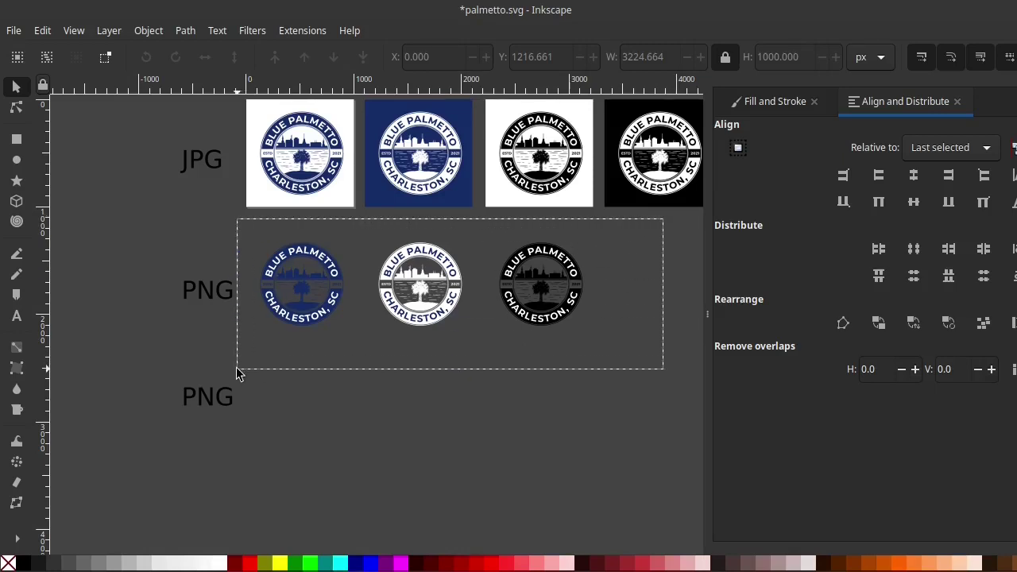
left_click_drag(598, 262, 241, 374)
key("ctrl+d")
left_click_drag(296, 282, 297, 385)
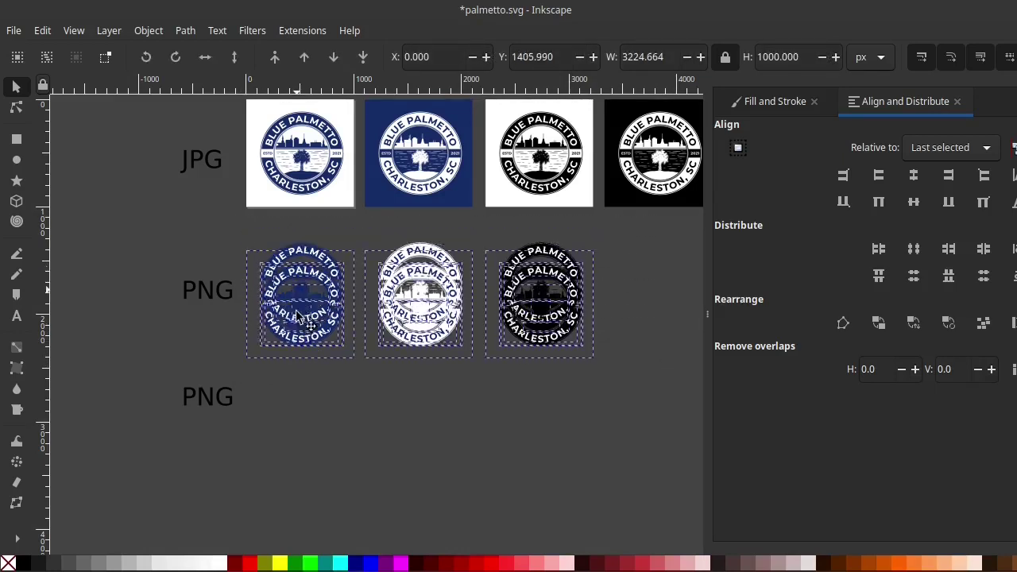
left_click(152, 371)
scroll(152, 370, "up", 3)
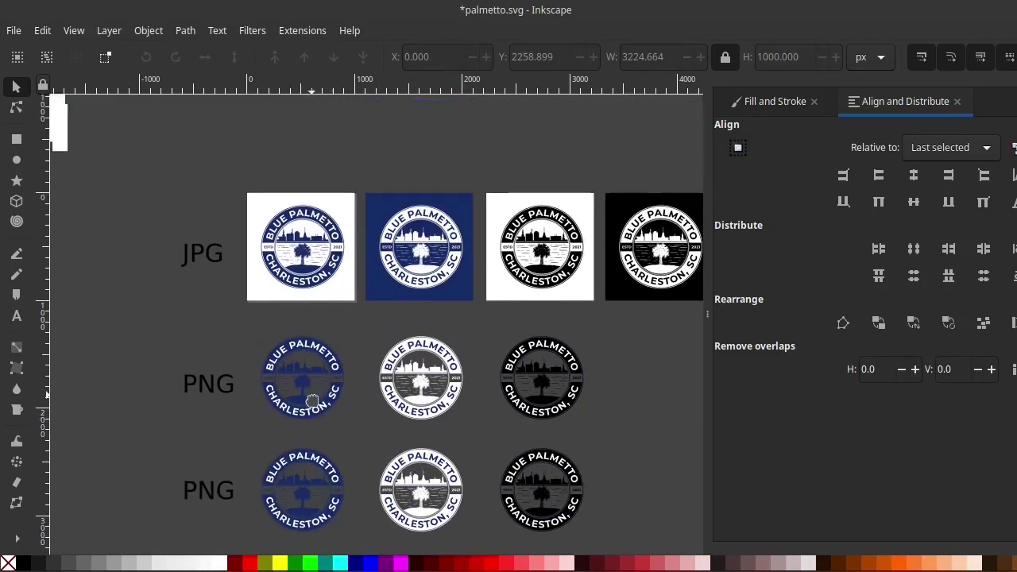
left_click_drag(233, 170, 370, 318)
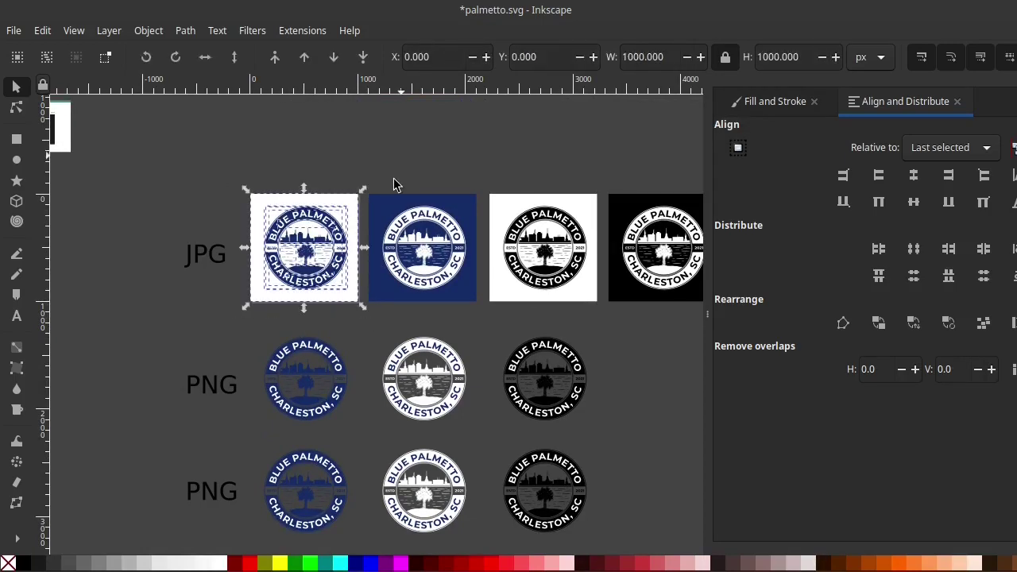
- Apply Path > Difference to the blue PNG badge so its lettering becomes see-through
scroll(330, 380, "up", 3)
scroll(298, 273, "down", 3)
scroll(298, 273, "up", 1)
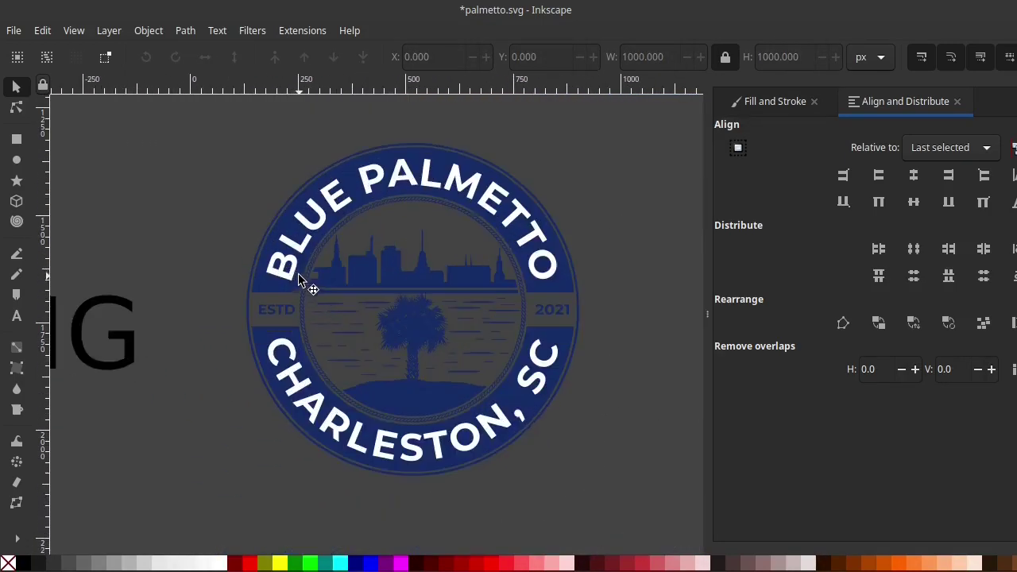
scroll(298, 273, "up", 1)
left_click(285, 278)
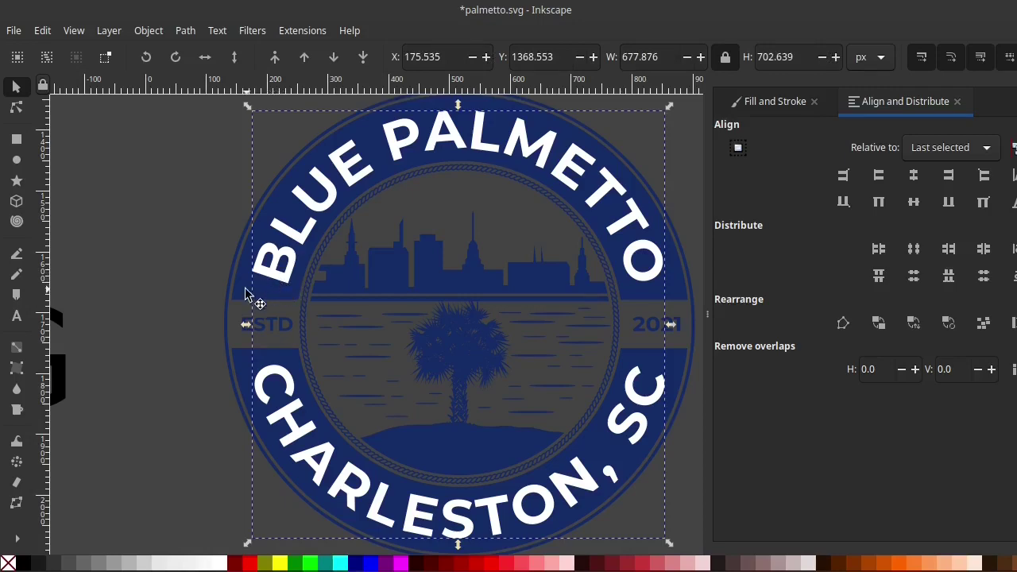
scroll(246, 293, "up", 1)
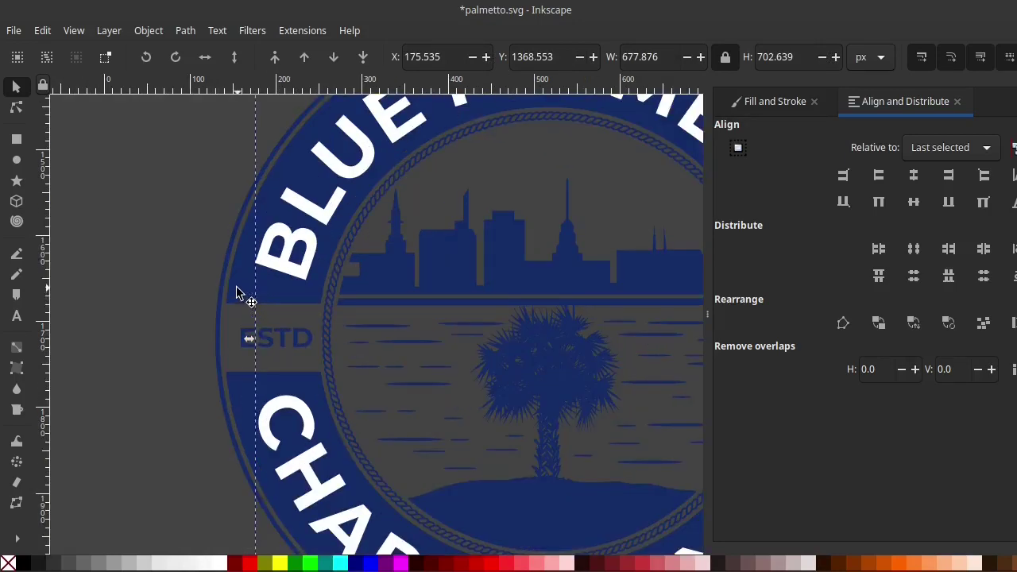
left_click(237, 293, "shift")
left_click(185, 31)
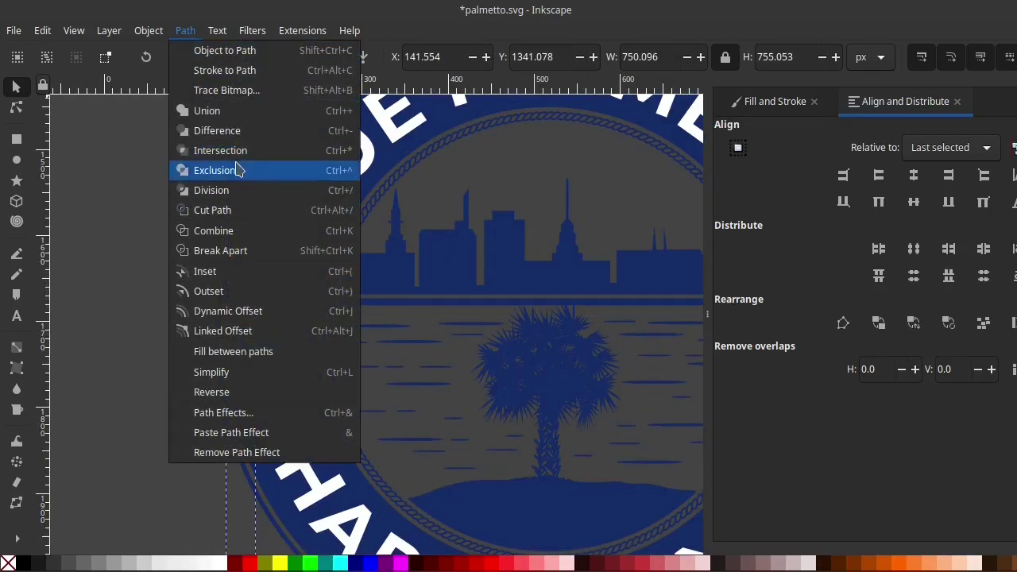
left_click(216, 130)
scroll(201, 267, "down", 1)
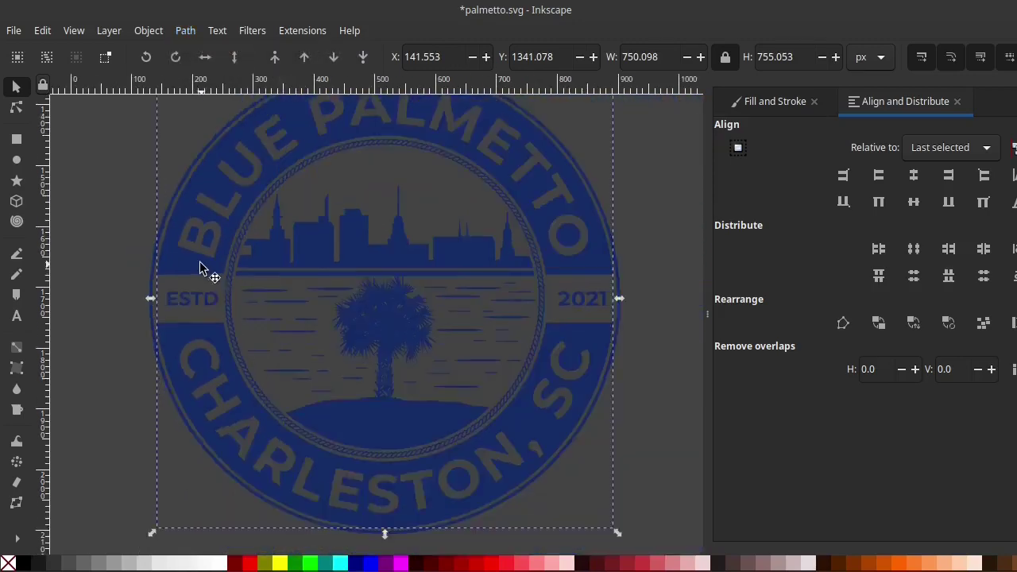
scroll(201, 268, "down", 2)
scroll(675, 272, "up", 1)
scroll(367, 268, "up", 1)
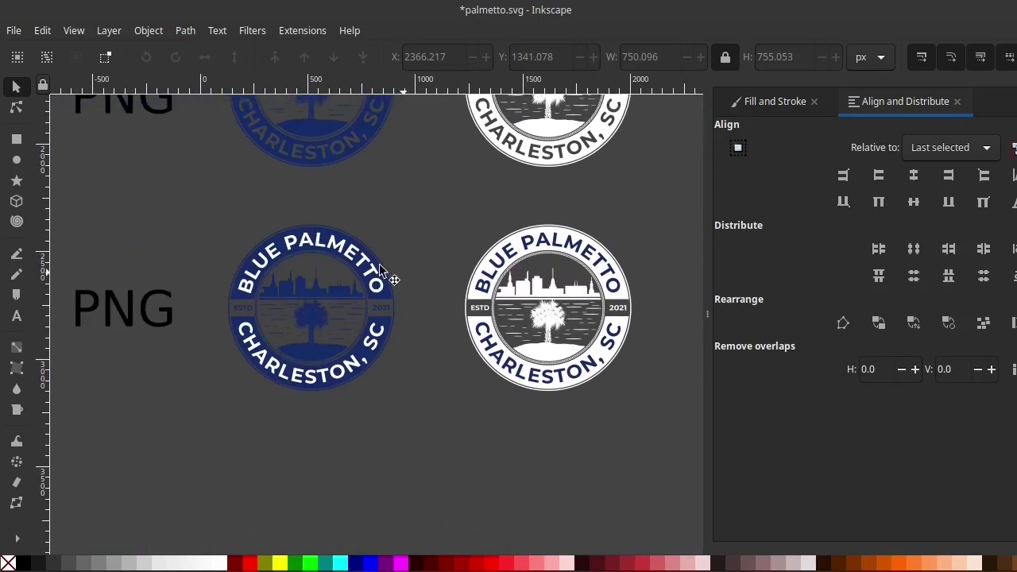
- Draw a solid black circle to the lower left of the blue Palmetto logo
left_click(18, 162)
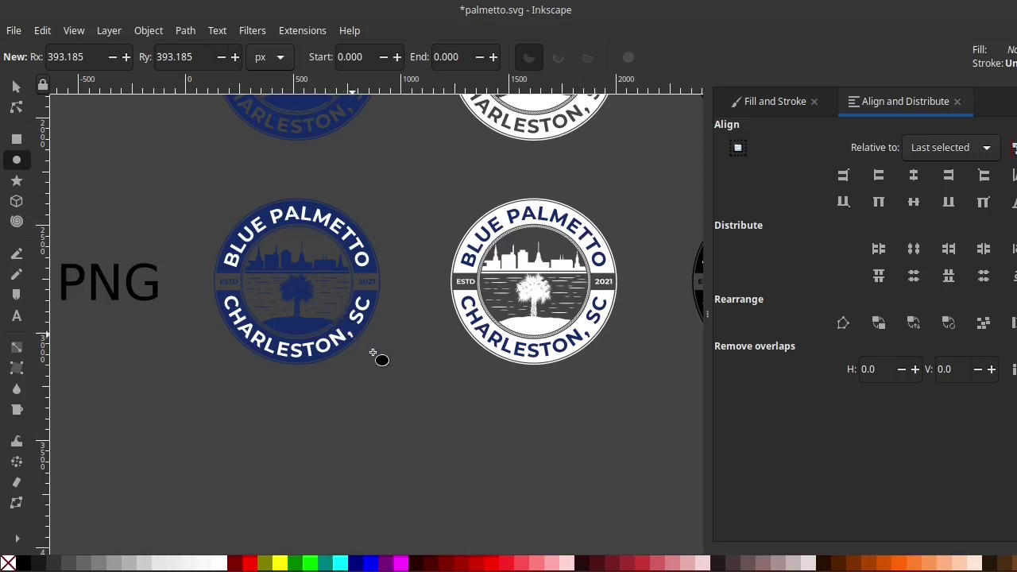
left_click(372, 363)
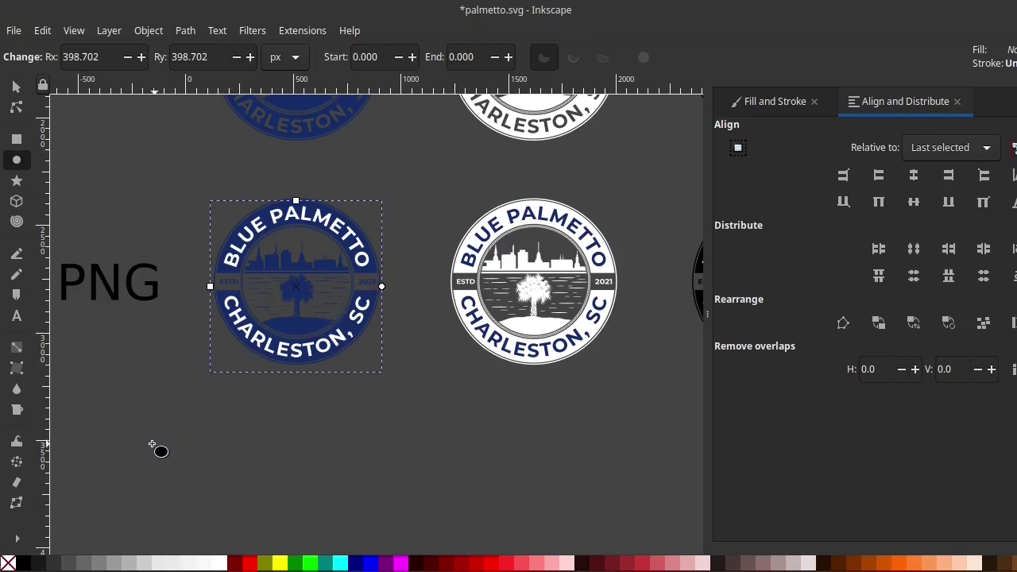
left_click_drag(232, 520, 69, 356)
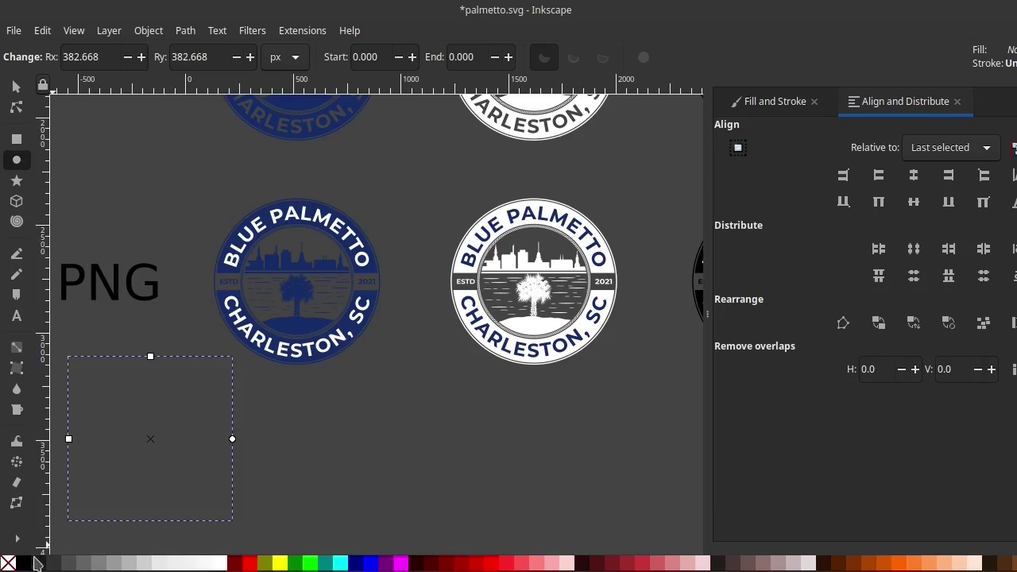
left_click(34, 561)
- Select the blue Palmetto logo and switch the canvas to split view
left_click(16, 89)
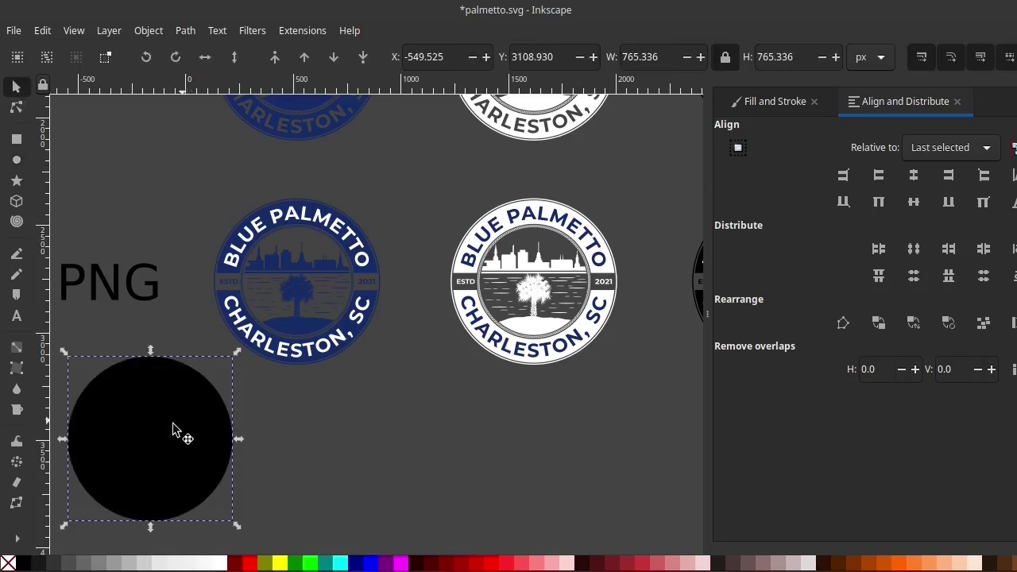
left_click(288, 355)
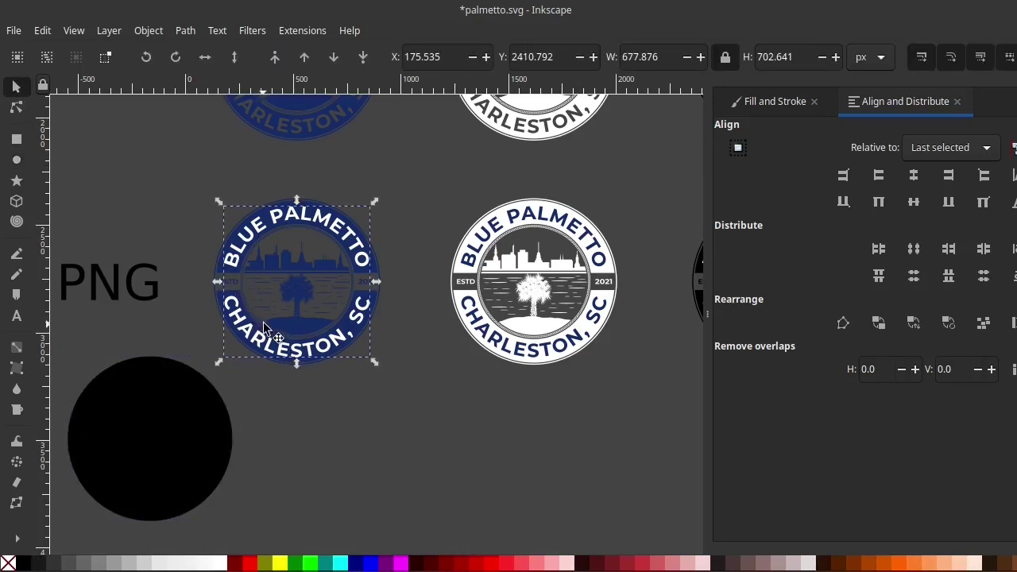
scroll(255, 321, "up", 1)
left_click(47, 35)
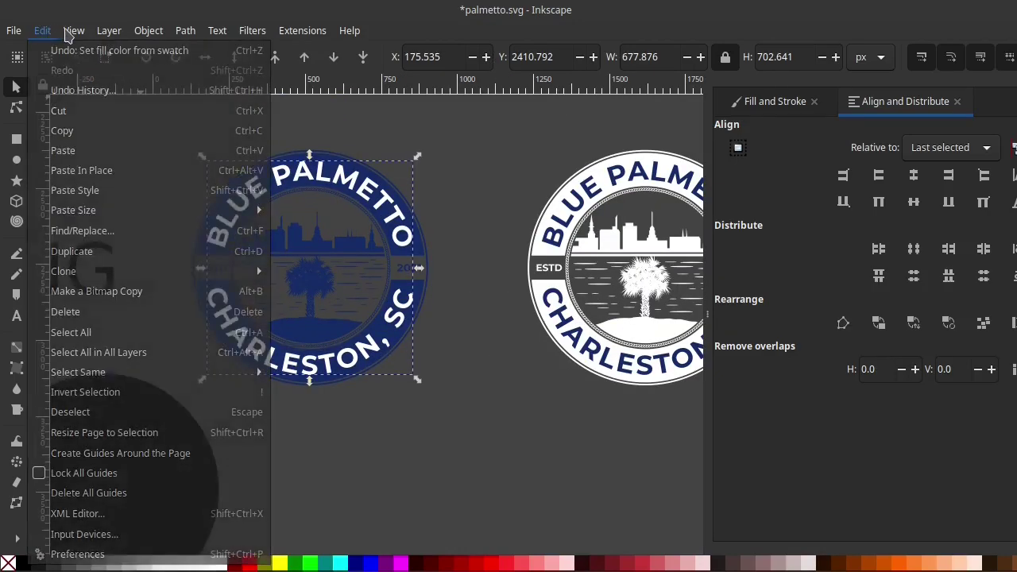
- Turn on split outline view and widen the outline side to inspect the blue logo's edges
left_click(278, 129)
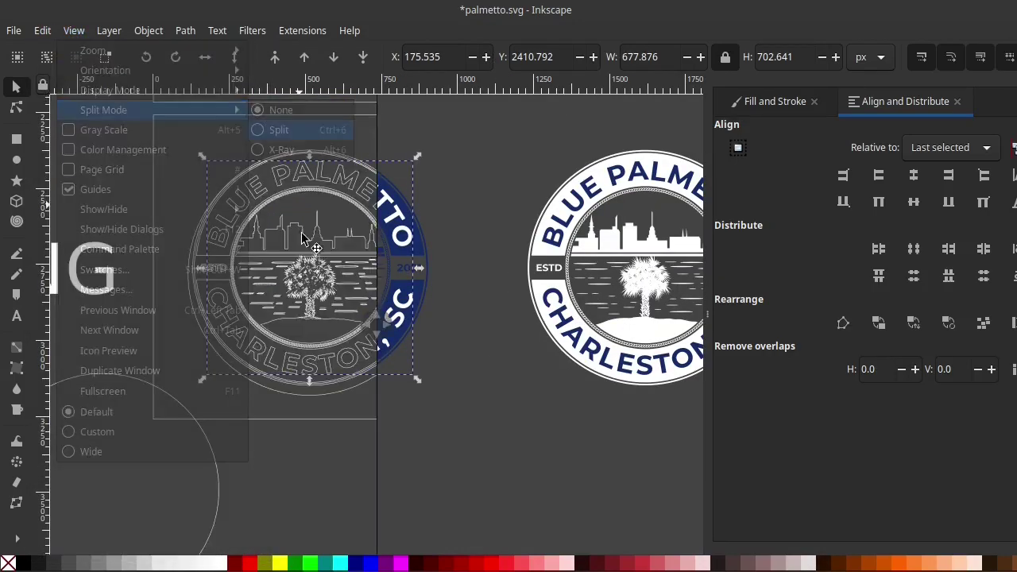
left_click_drag(373, 325, 509, 310)
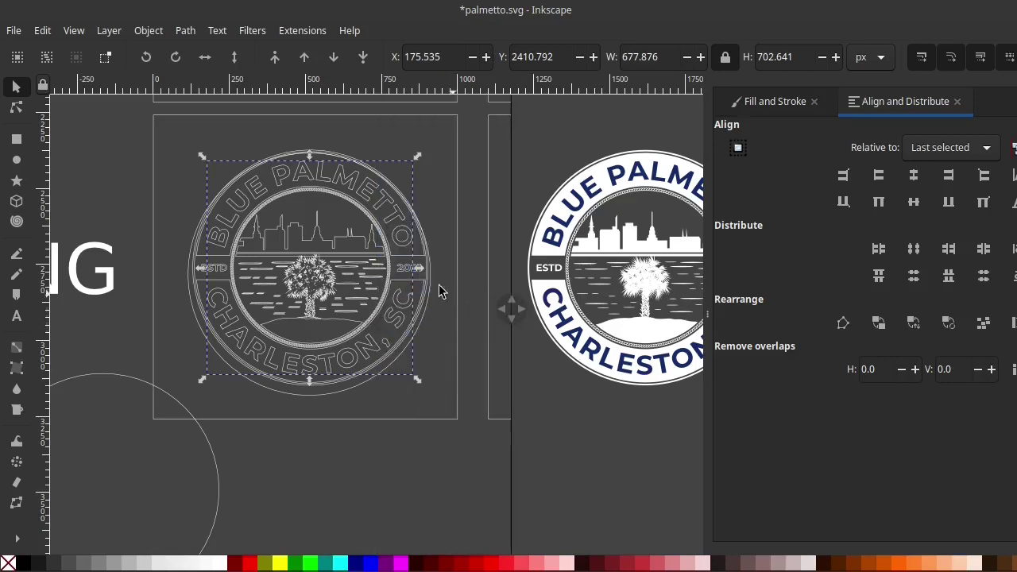
scroll(403, 274, "up", 1)
scroll(403, 274, "up", 1)
scroll(467, 278, "up", 1)
scroll(467, 278, "down", 5)
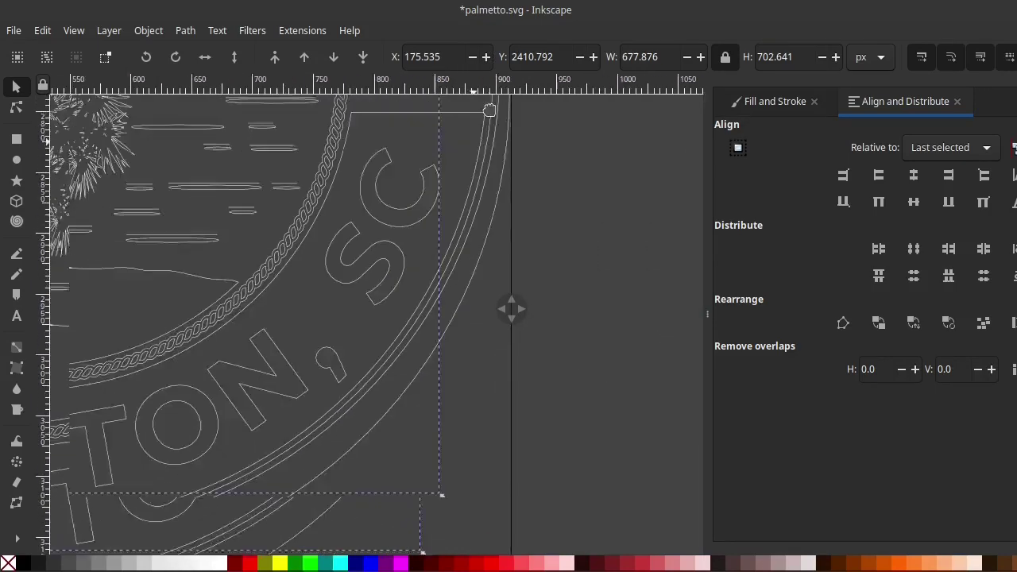
scroll(512, 163, "up", 1)
- Delete the stray circle outline around the blue logo
left_click(280, 369)
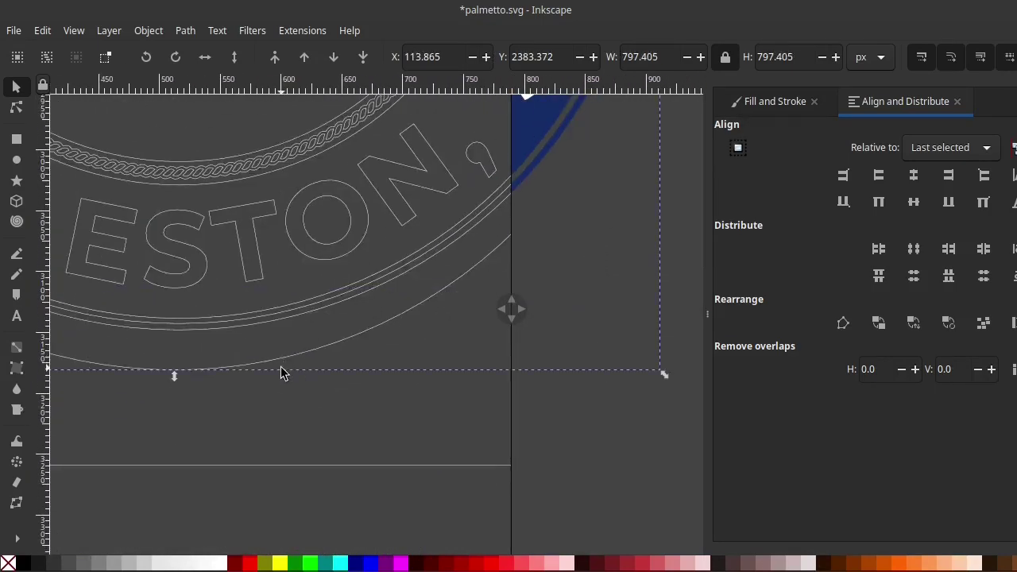
key("Delete")
scroll(282, 353, "down", 2)
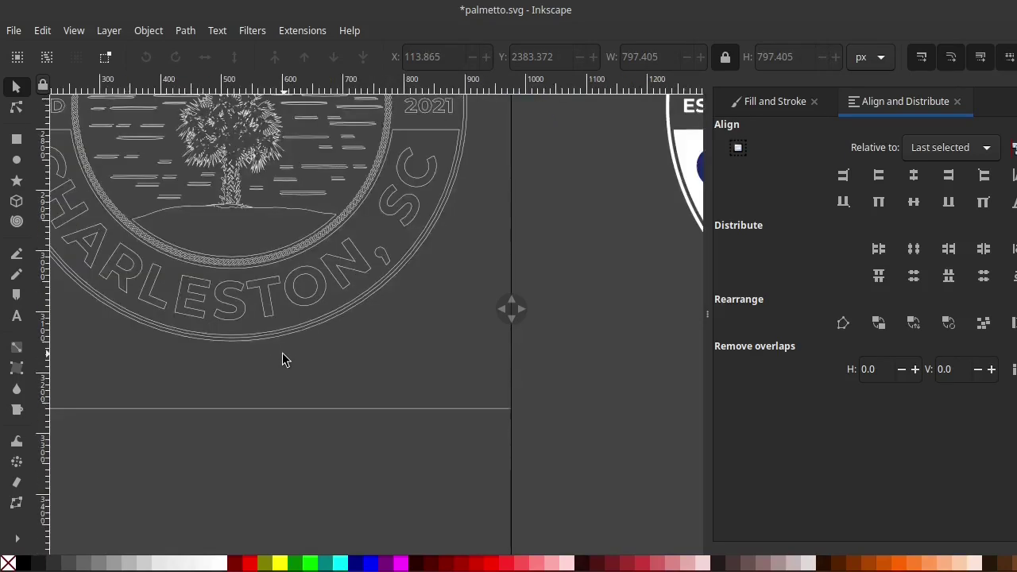
scroll(368, 326, "down", 3)
- Restore full-colour display, then move the black circle onto the blue logo, make it white and send it behind
key("ctrl+KP_5")
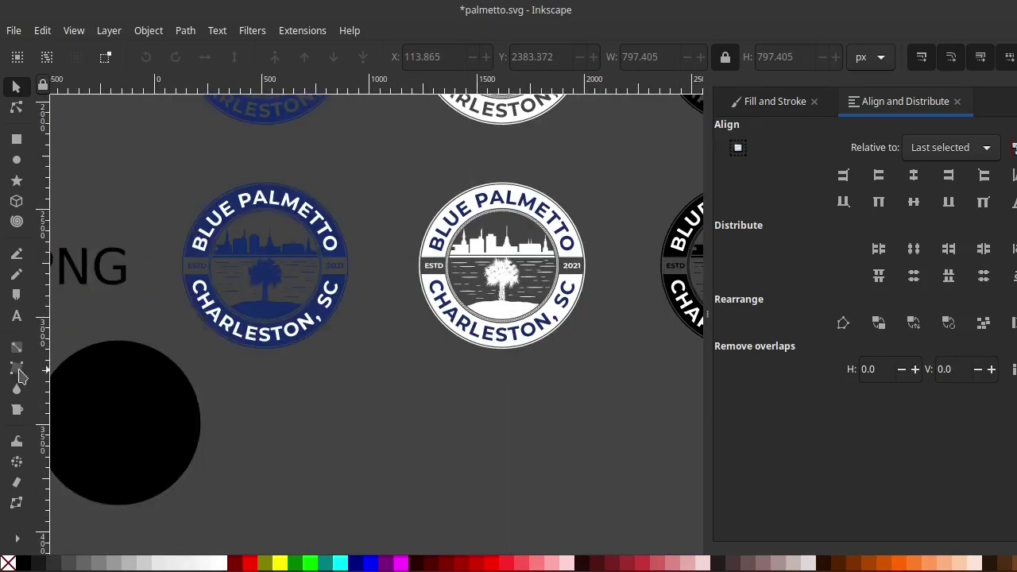
mouse_move(164, 403)
left_mouse_down()
mouse_move(255, 306)
mouse_move(244, 335)
left_mouse_up()
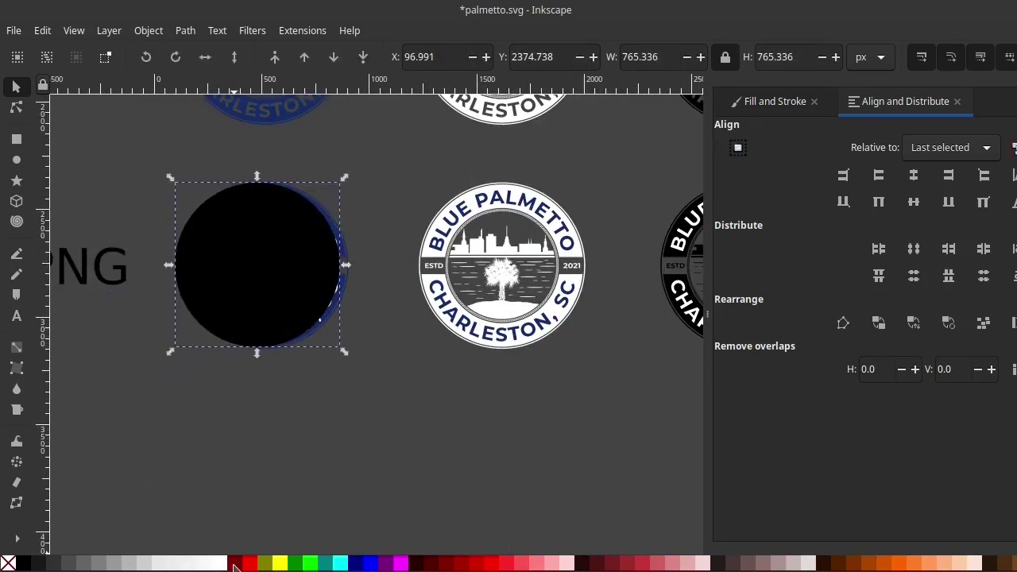
left_click(221, 559)
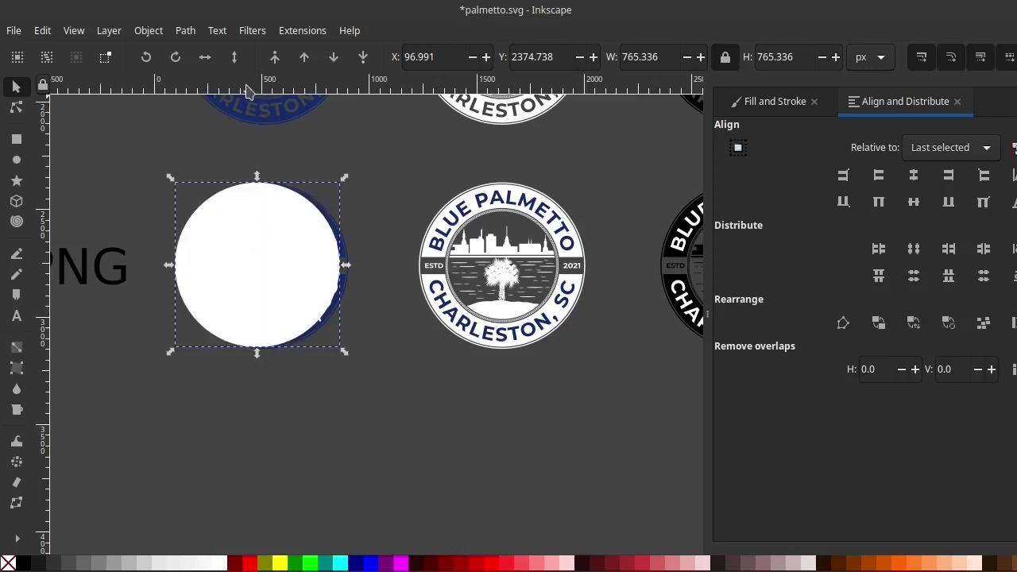
left_click(363, 59)
- Centre the white circle on the blue logo with Align and Distribute
scroll(253, 277, "up", 2)
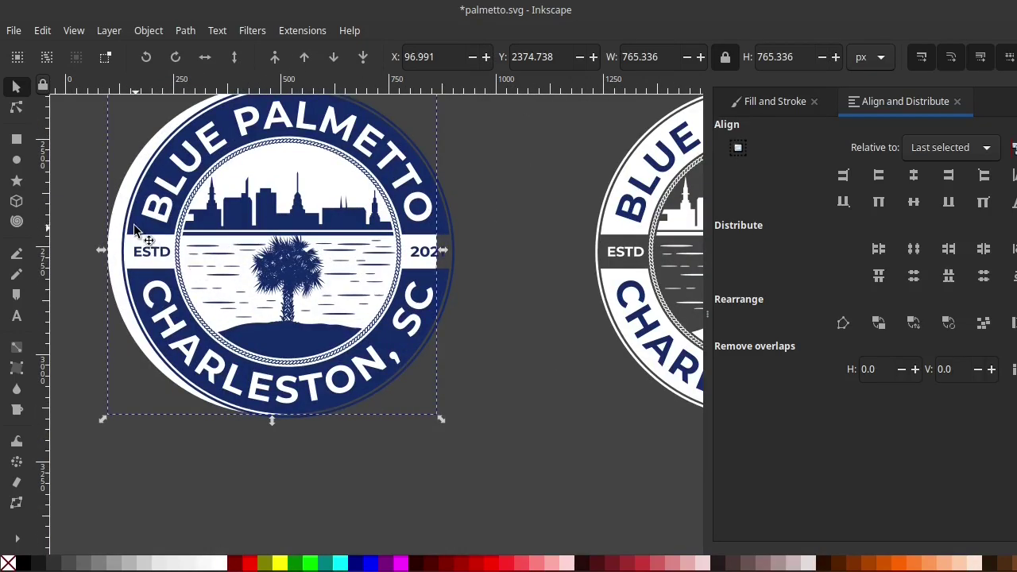
scroll(123, 242, "up", 1)
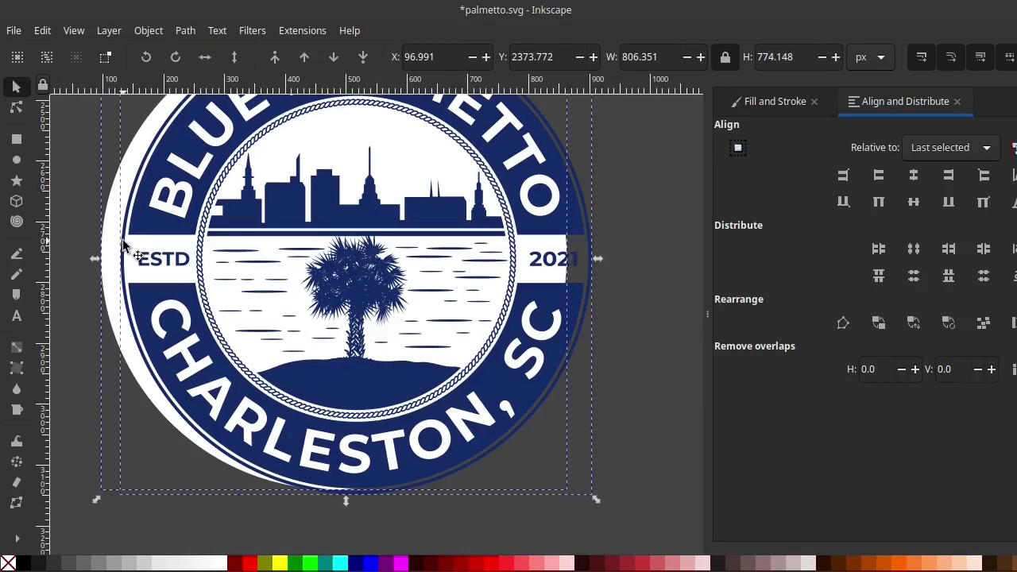
left_click(913, 176)
left_click(914, 202)
key("Escape")
- Enlarge the white circle to 784.121 px so it forms a thin outer rim
scroll(257, 333, "down", 1)
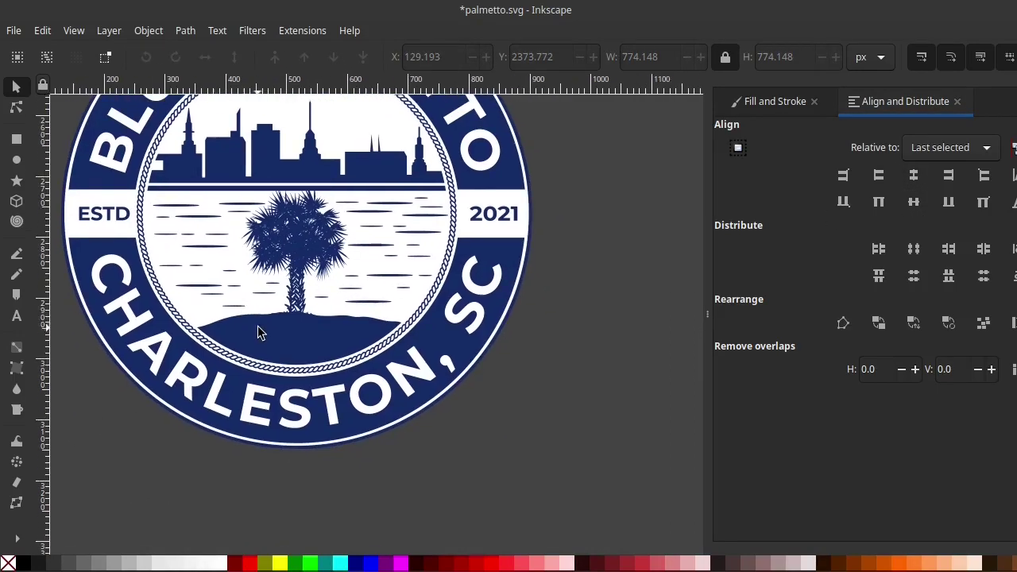
scroll(382, 265, "down", 2)
scroll(373, 262, "up", 2)
scroll(371, 262, "down", 1)
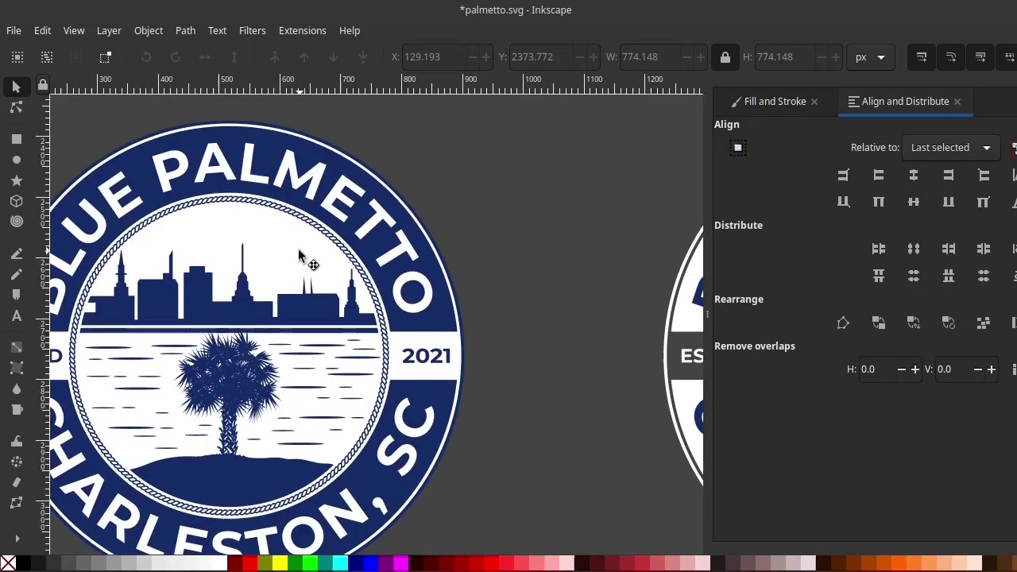
left_click(310, 258)
scroll(357, 259, "up", 1)
scroll(432, 189, "up", 2)
scroll(433, 188, "up", 1)
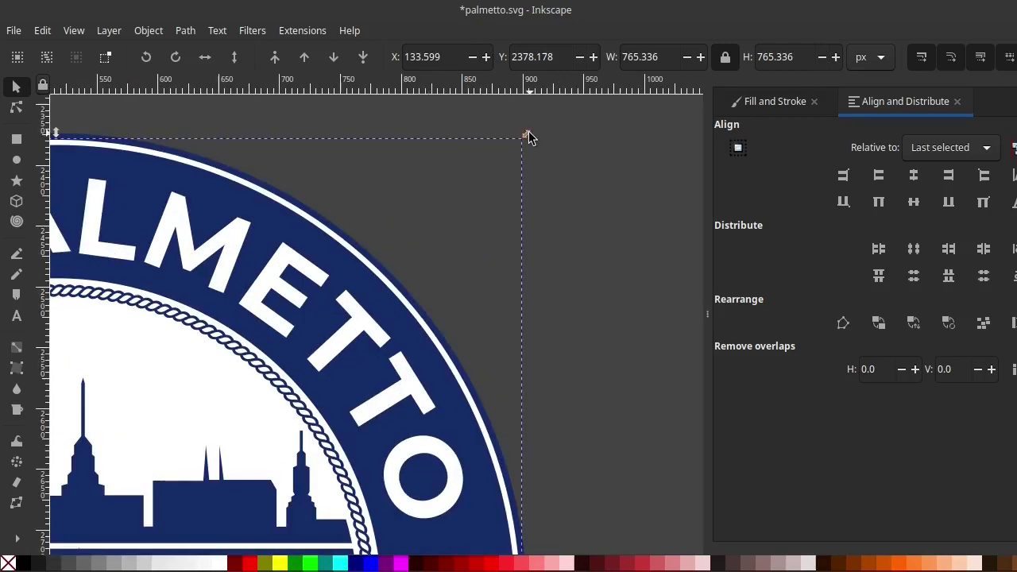
left_click_drag(529, 137, 538, 121)
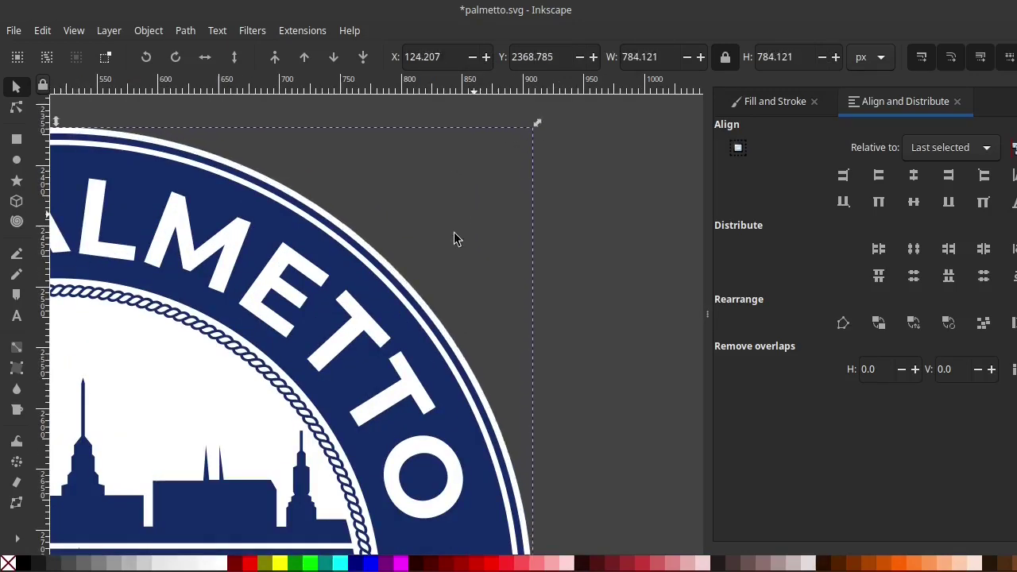
scroll(414, 264, "down", 2)
scroll(342, 258, "down", 2)
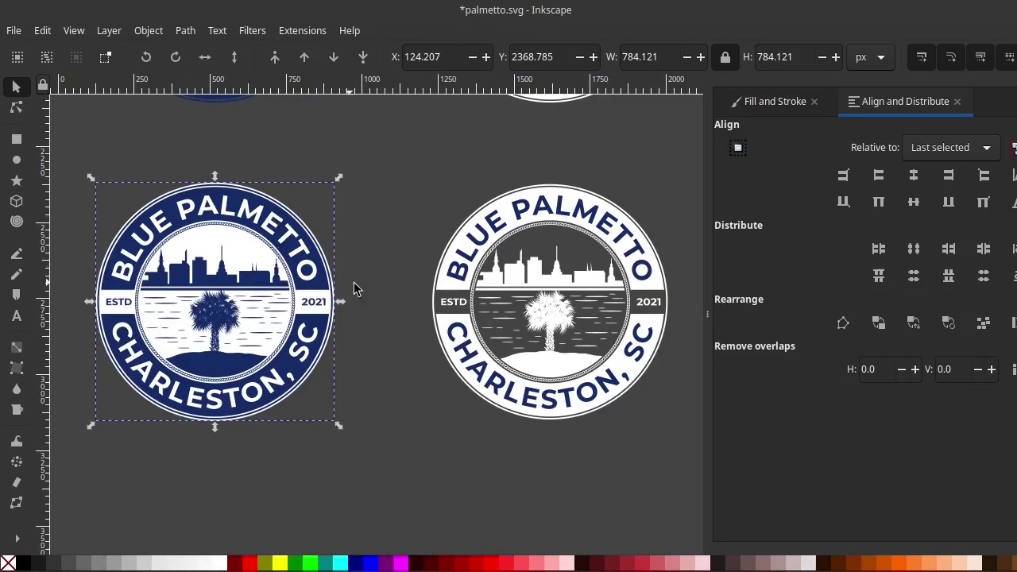
- Centre the circle behind the middle badge and colour it the logo's navy with the Dropper
scroll(391, 199, "right", 3)
left_click(410, 180, "shift")
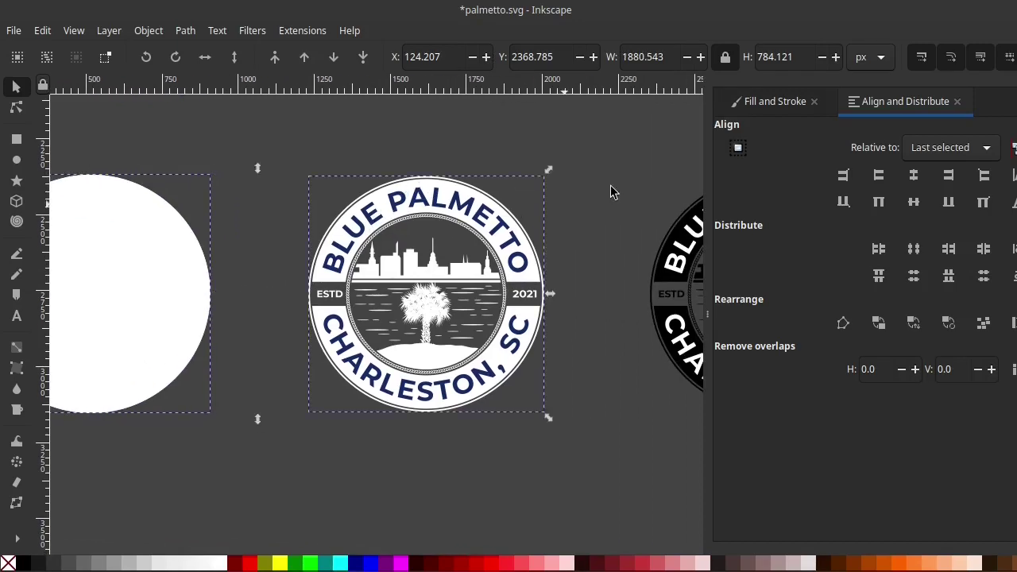
left_click(910, 180)
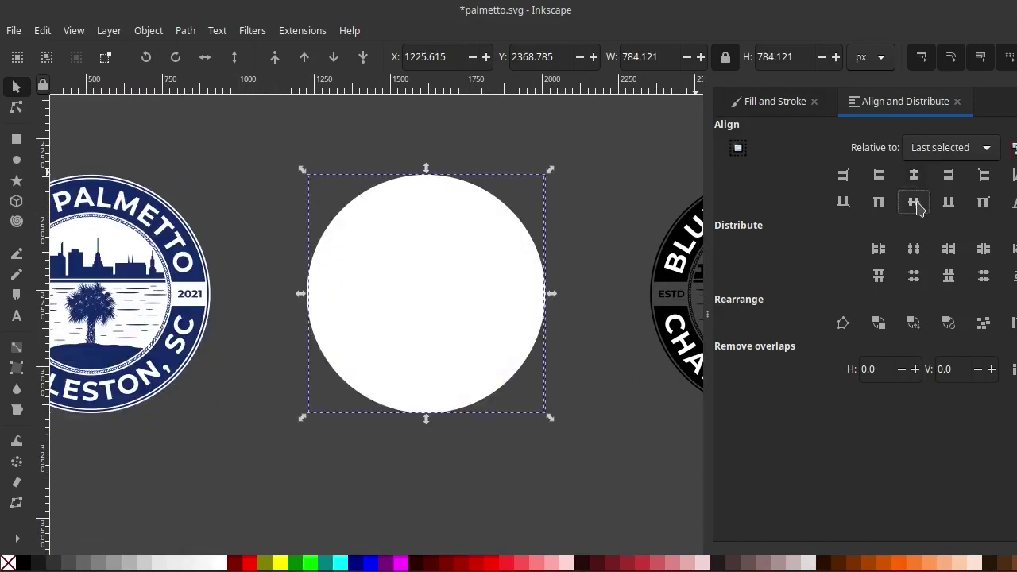
left_click(513, 246)
left_click(363, 60)
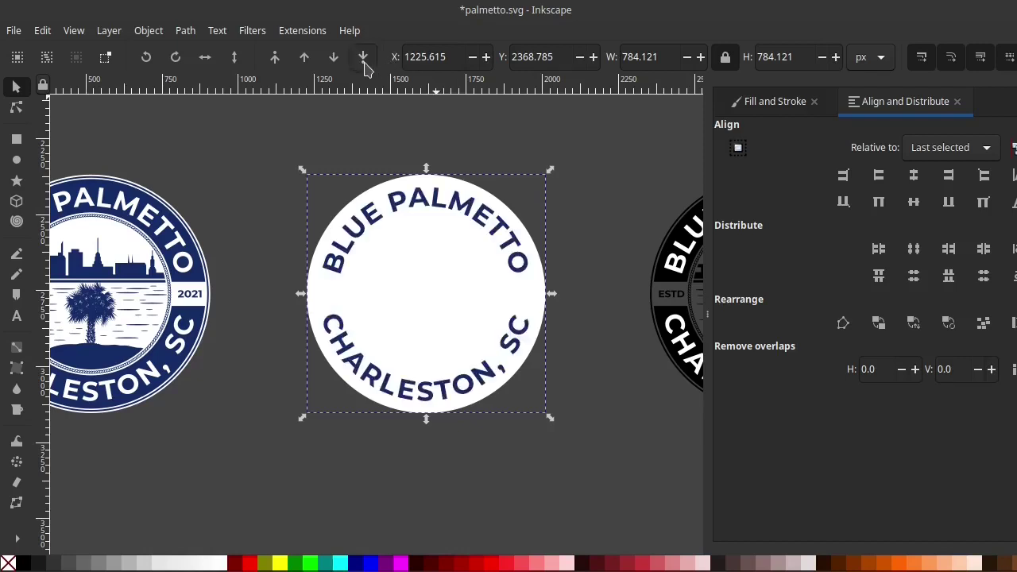
left_click(17, 390)
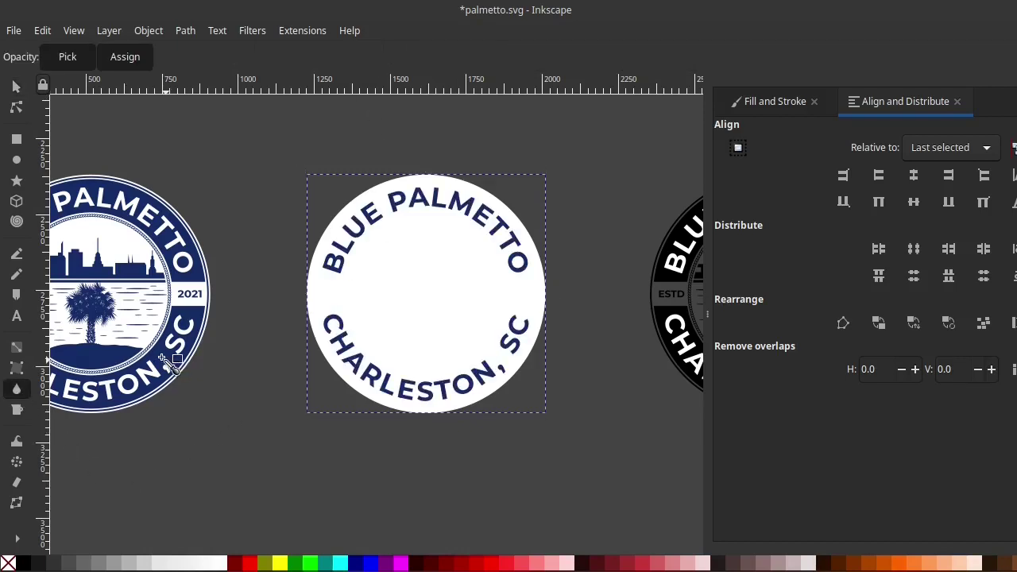
left_click(168, 364)
left_click(15, 86)
- Duplicate the circle, centre the copy behind the black badge, and make it white
scroll(476, 255, "right", 6)
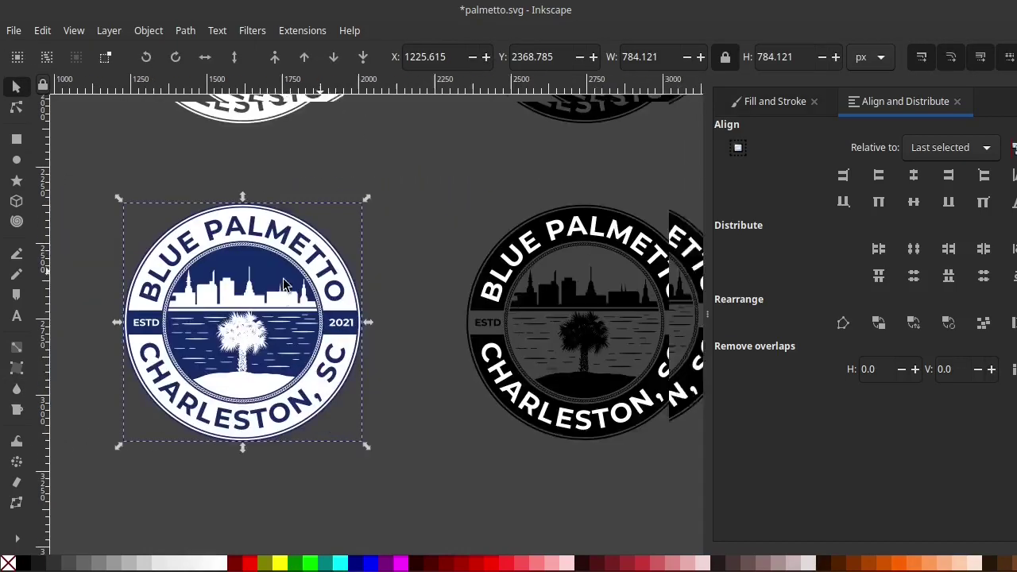
key("Home")
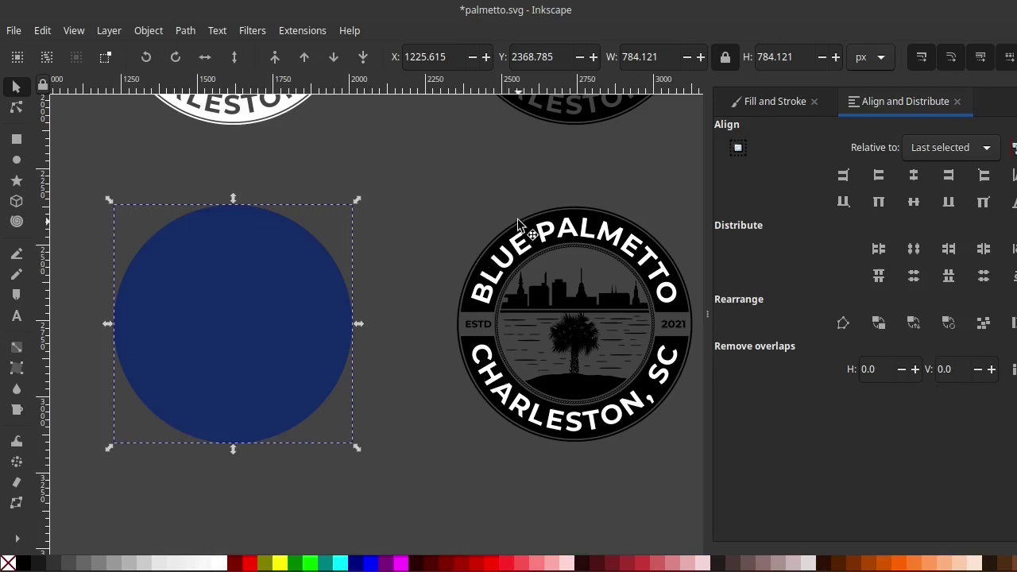
left_click(517, 223, "shift")
left_click(914, 177)
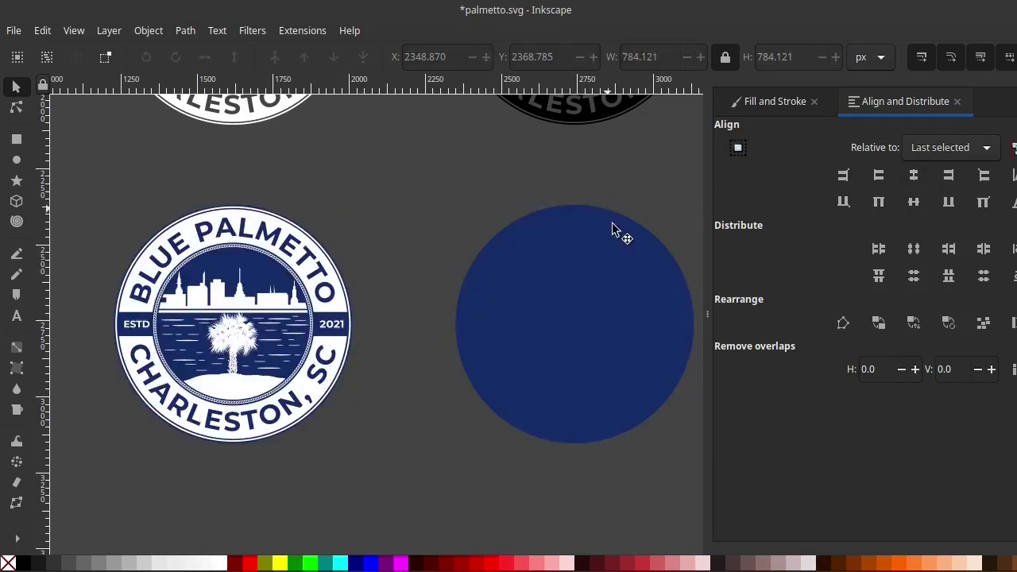
left_click(548, 282)
scroll(248, 338, "left", 5)
key("minus")
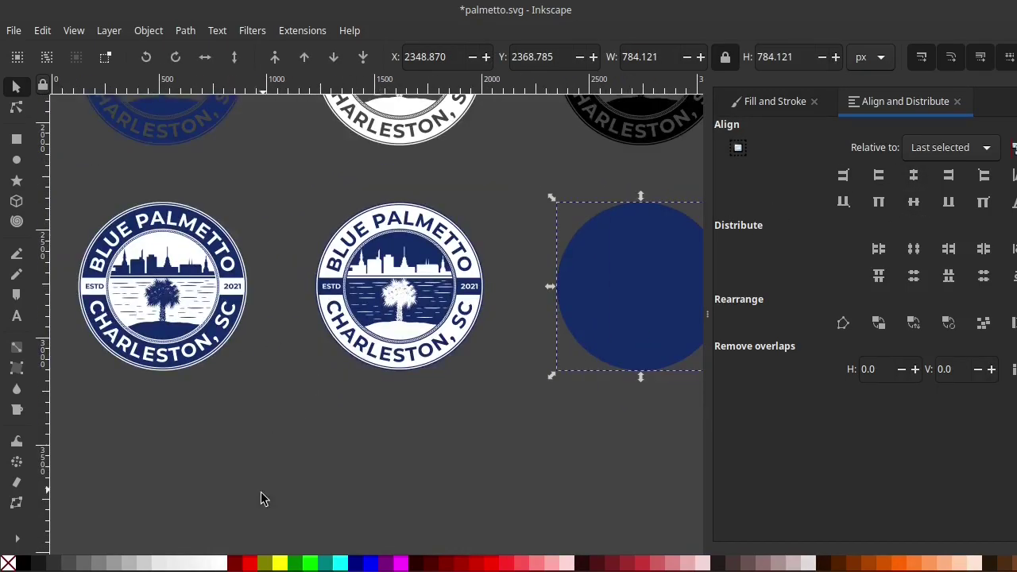
left_click(228, 562)
left_click(363, 56)
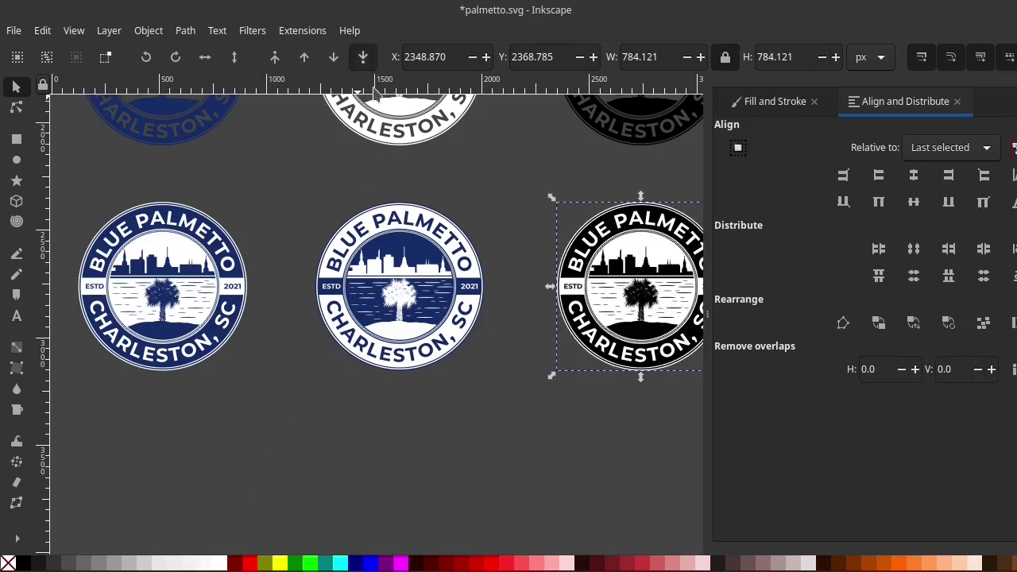
left_click(499, 180)
scroll(454, 249, "right", 2)
scroll(449, 266, "right", 4)
- Duplicate the black-and-white logo group and place the copy to the right of the original
scroll(449, 266, "down", 1)
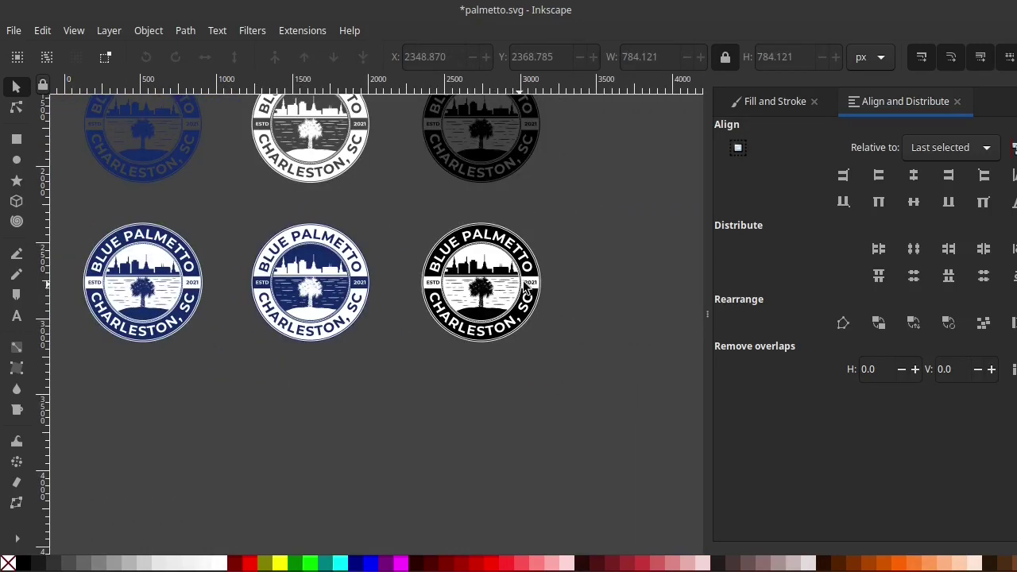
left_click_drag(642, 193, 316, 409)
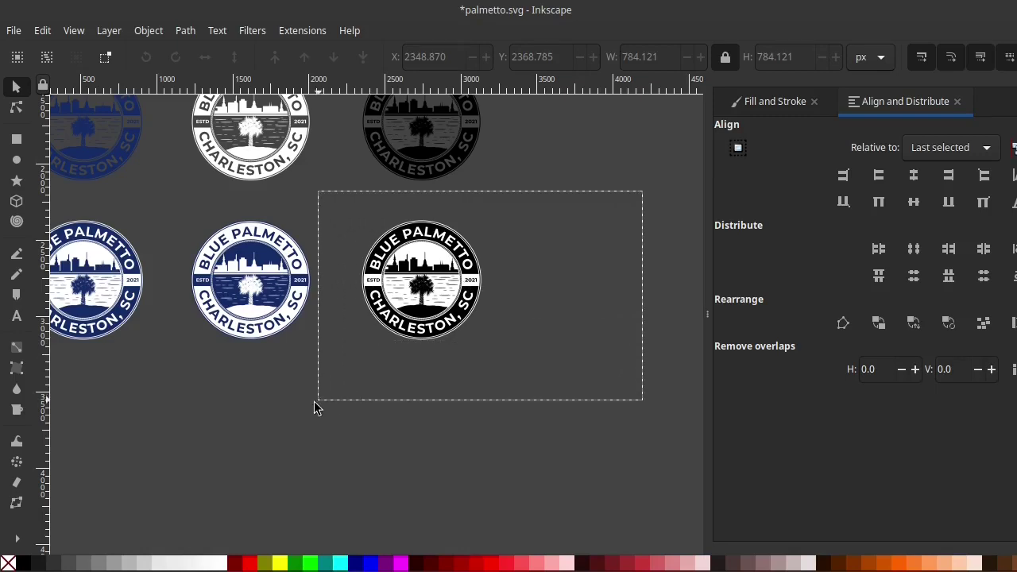
scroll(405, 344, "right", 2)
key("ctrl+d")
left_click_drag(388, 274, 539, 269)
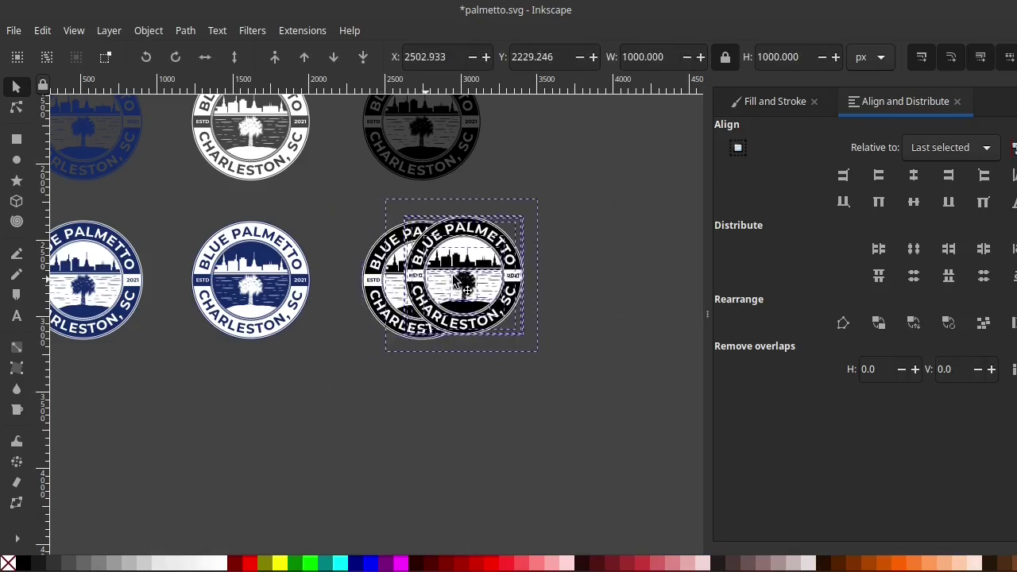
left_click(597, 157)
- Select the copy's inner part and try a Dropper colour pick on the lettering, then undo it
scroll(520, 271, "up", 1)
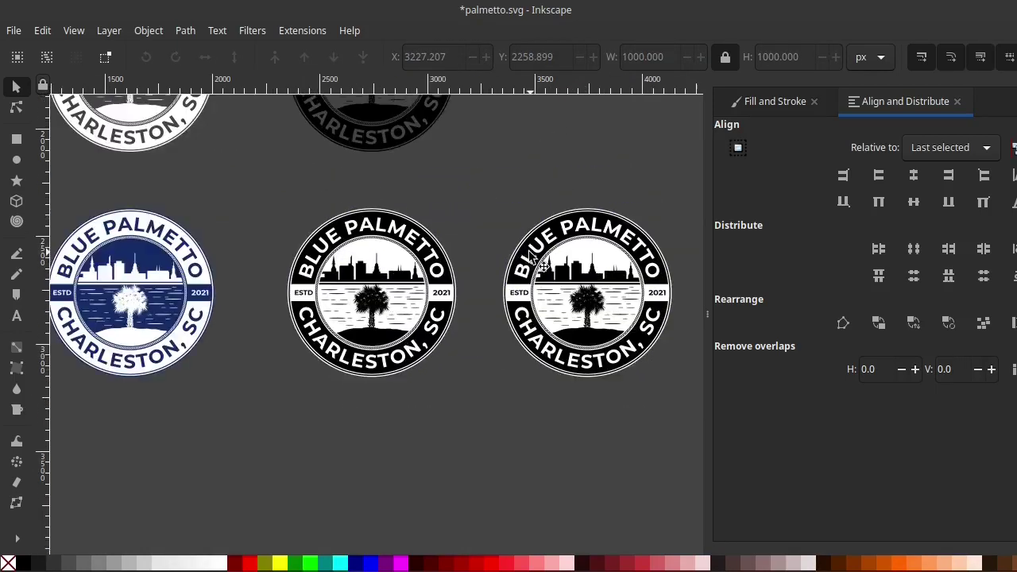
scroll(520, 270, "up", 1)
scroll(524, 266, "left", 2)
scroll(536, 255, "down", 1)
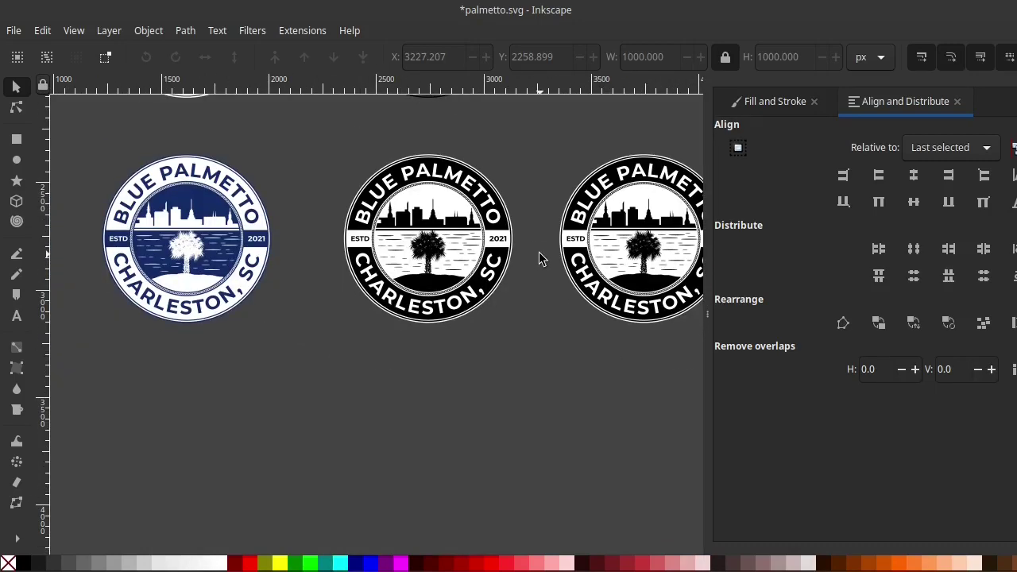
scroll(579, 230, "up", 1)
scroll(576, 229, "up", 1)
scroll(560, 222, "up", 2)
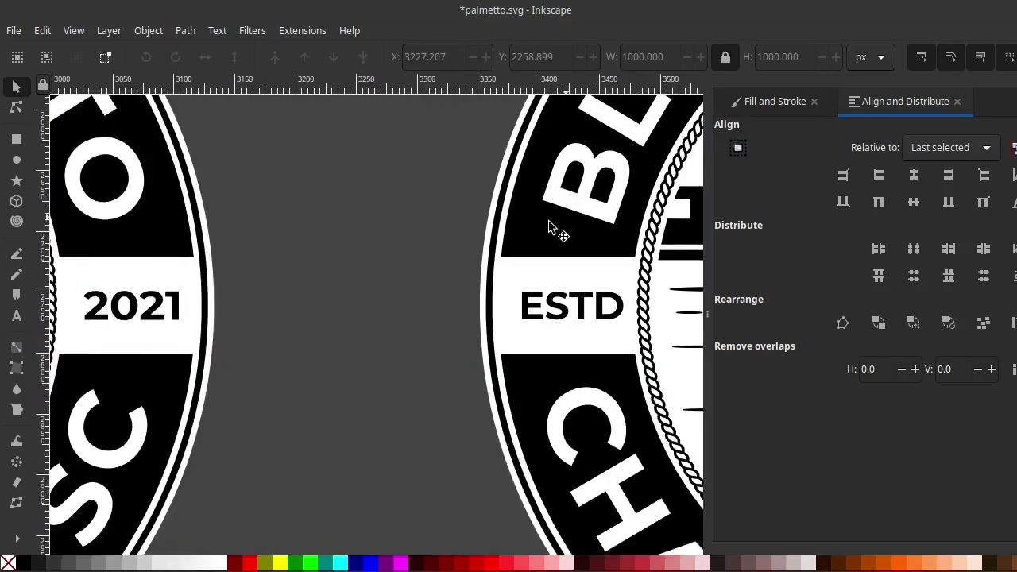
scroll(540, 225, "up", 1)
left_click(522, 238)
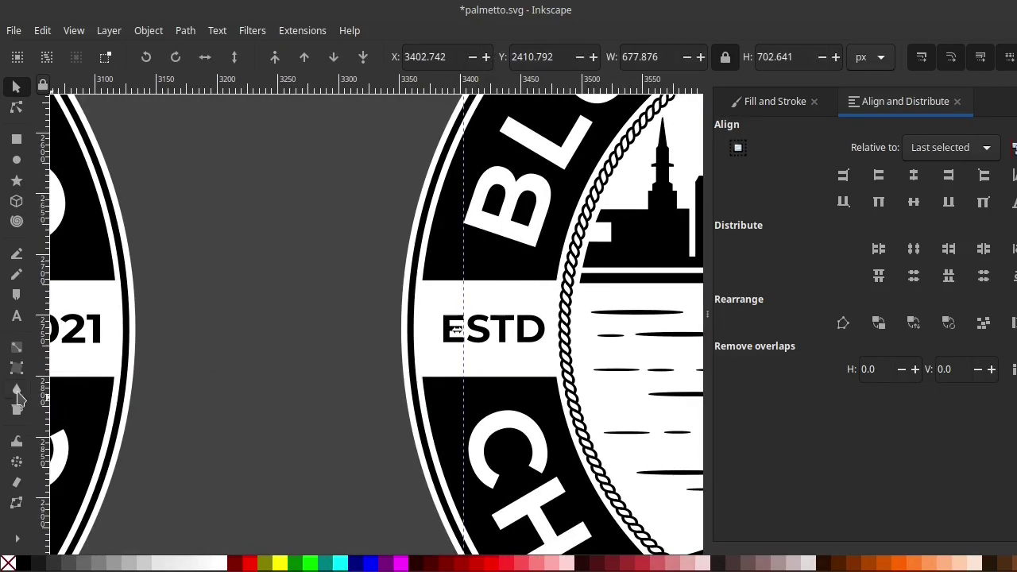
left_click(17, 390)
left_click(390, 257)
key("ctrl+z")
- Select the copied badge and its ESTD text to check the inverted version, then deselect
scroll(331, 306, "down", 3)
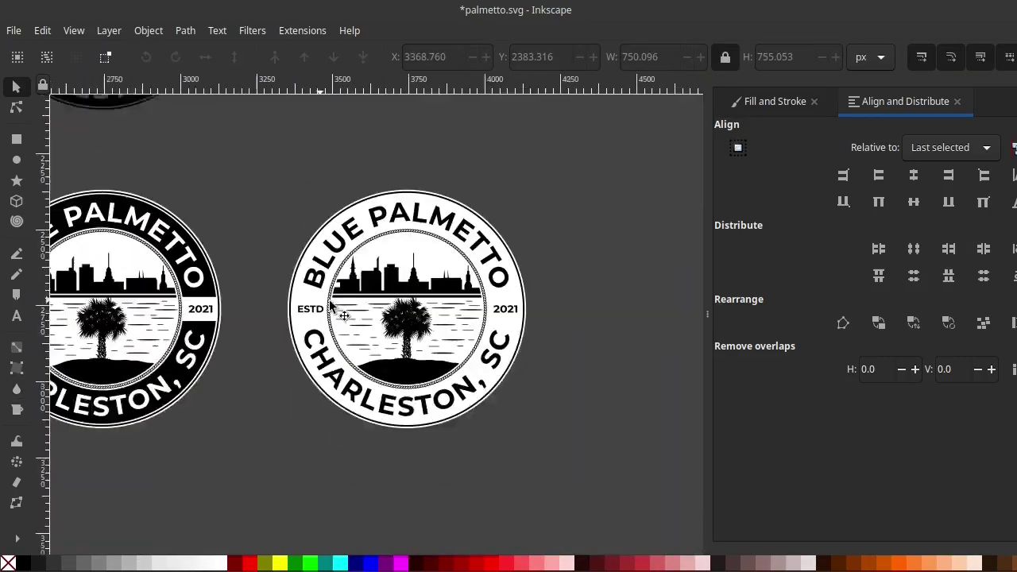
scroll(378, 279, "up", 2)
scroll(382, 282, "up", 1)
scroll(451, 263, "down", 4)
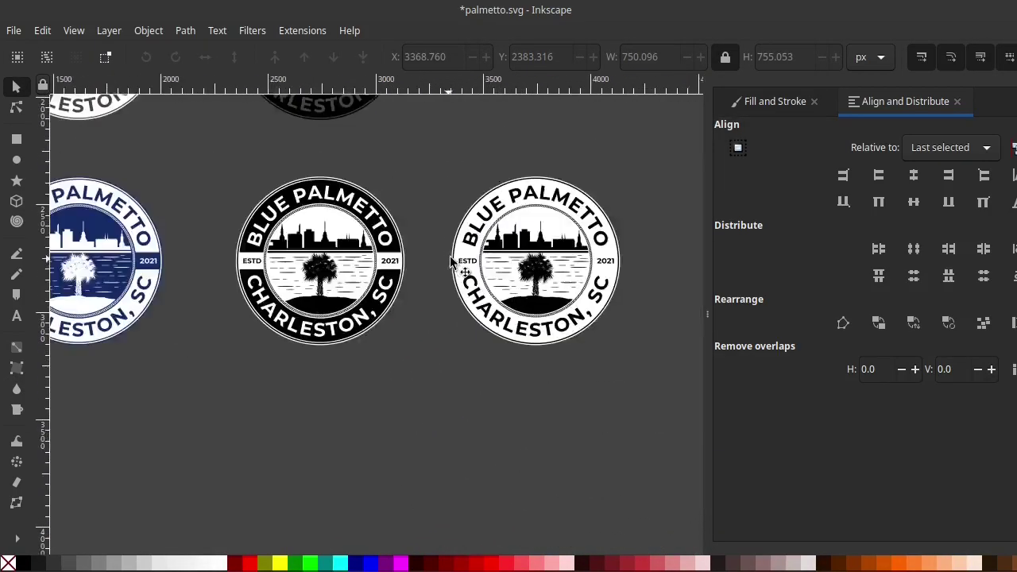
left_click(451, 262)
scroll(450, 263, "up", 2)
scroll(421, 272, "up", 4)
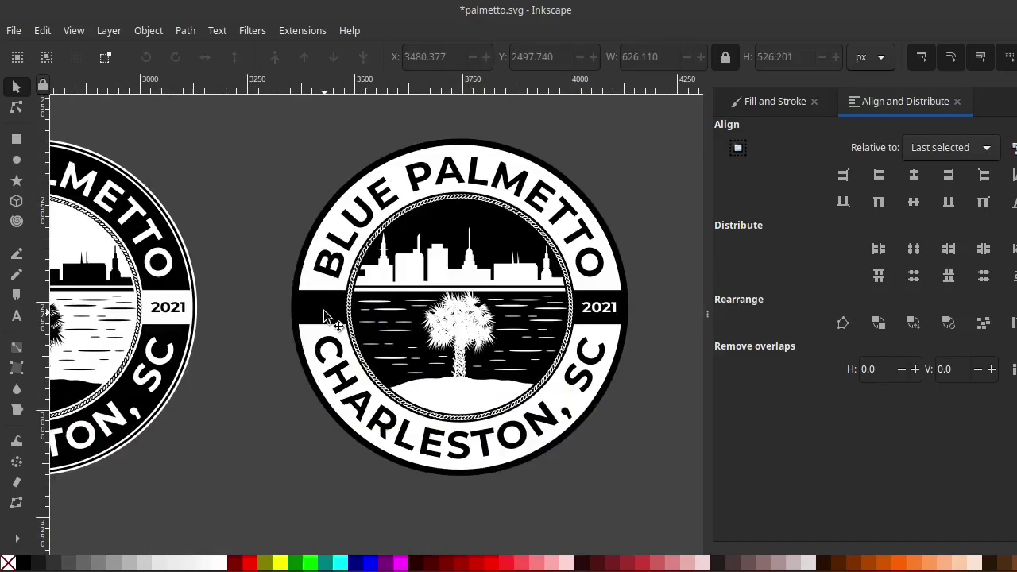
left_click(323, 307)
left_click(257, 479)
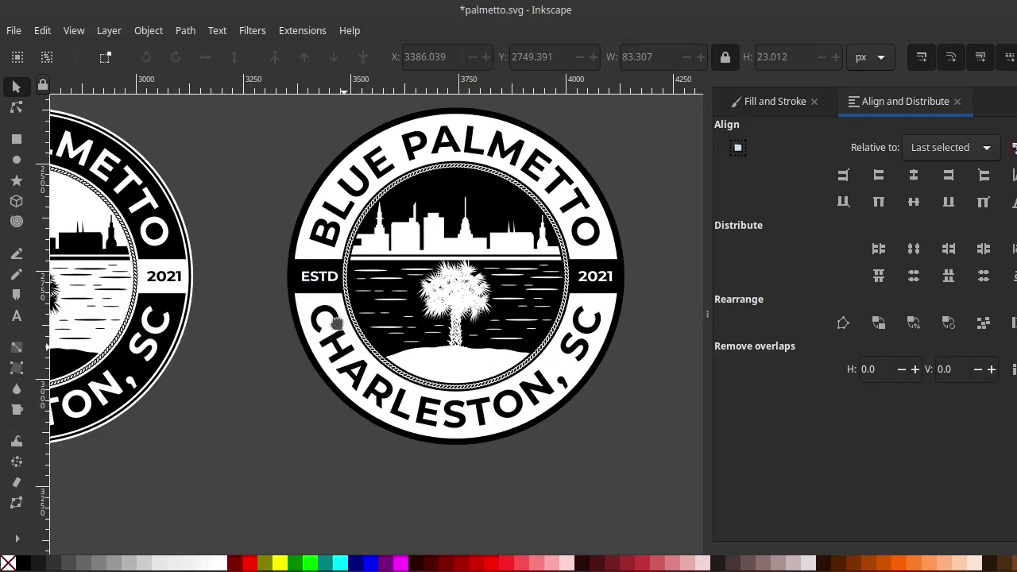
scroll(318, 357, "down", 5, "ctrl")
- Box-select the white first JPG tile to check its bounds
scroll(340, 310, "up", 2)
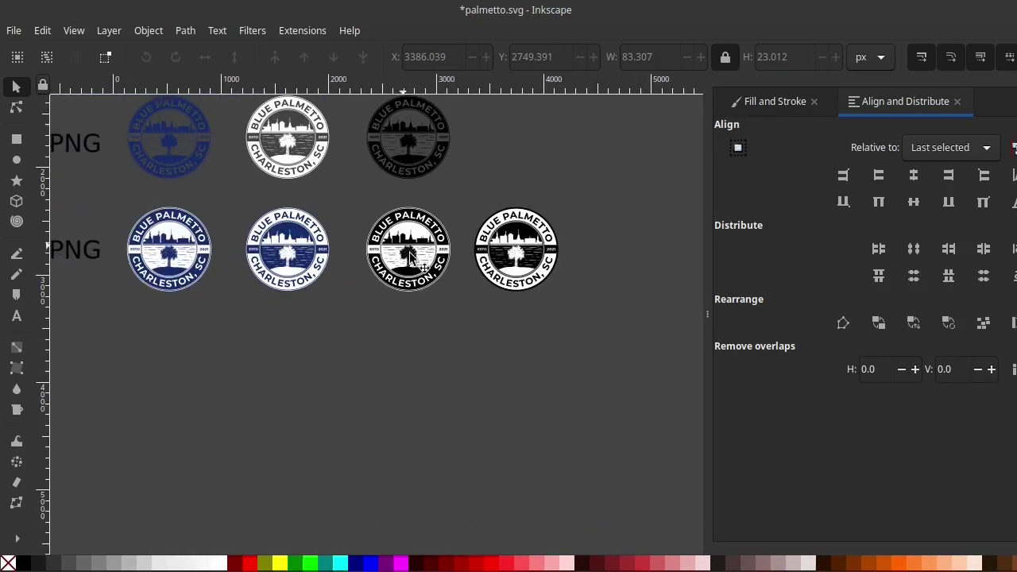
scroll(357, 309, "up", 2)
scroll(398, 312, "up", 2)
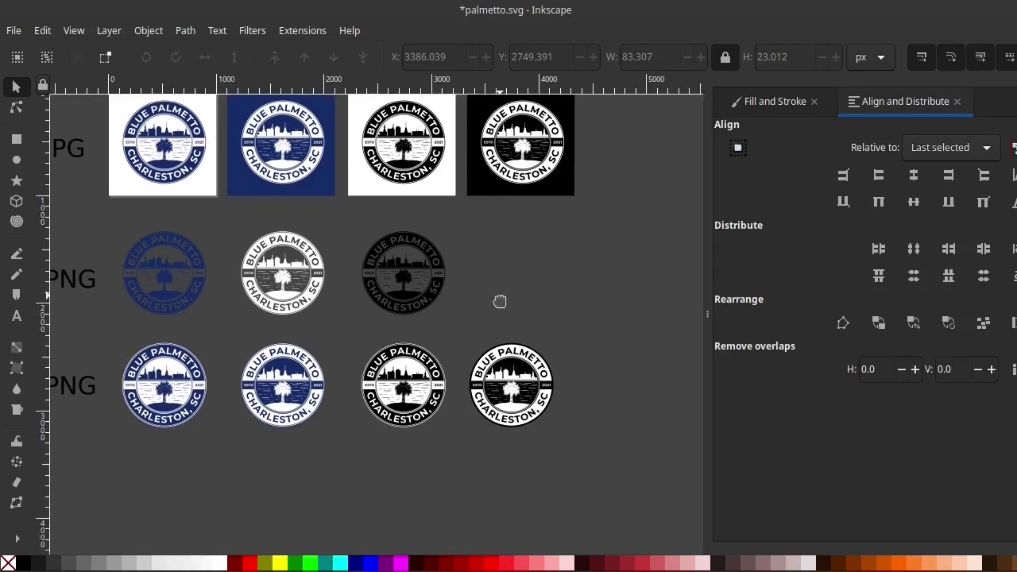
scroll(517, 336, "down", 1, "ctrl")
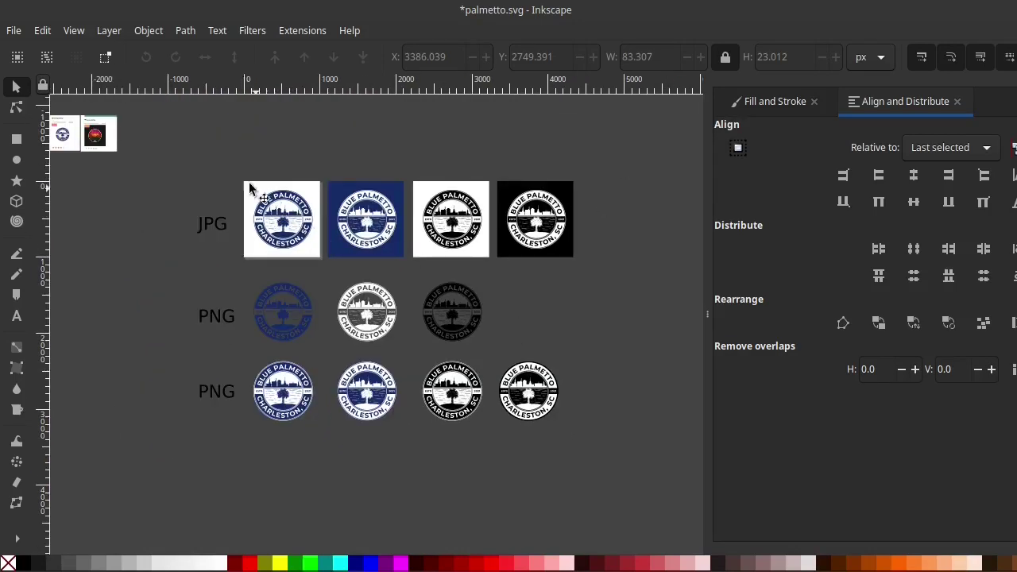
left_click_drag(216, 152, 332, 278)
scroll(301, 234, "up", 1, "ctrl")
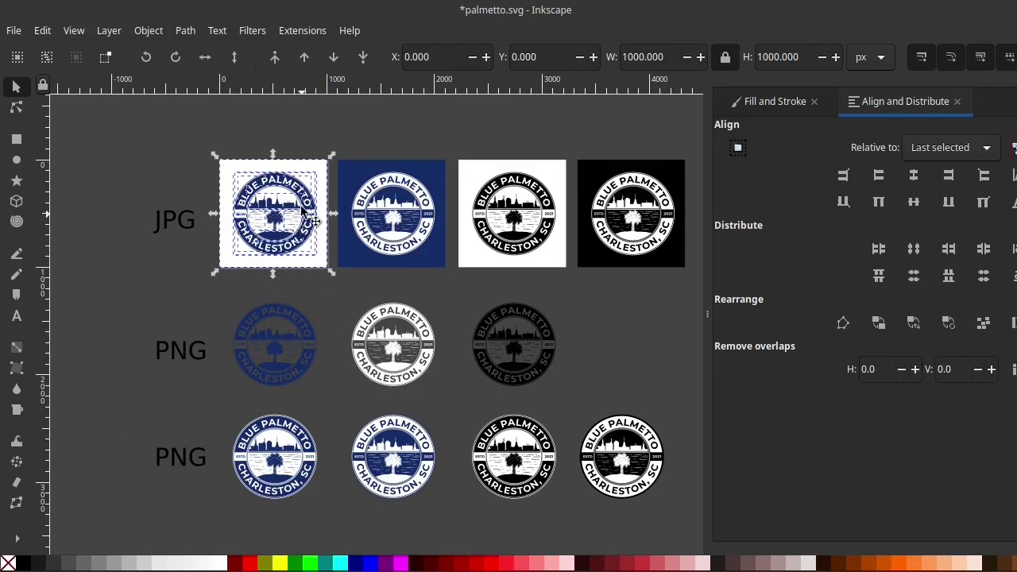
left_click(243, 150)
left_click_drag(232, 142, 326, 254)
scroll(293, 221, "up", 1, "ctrl")
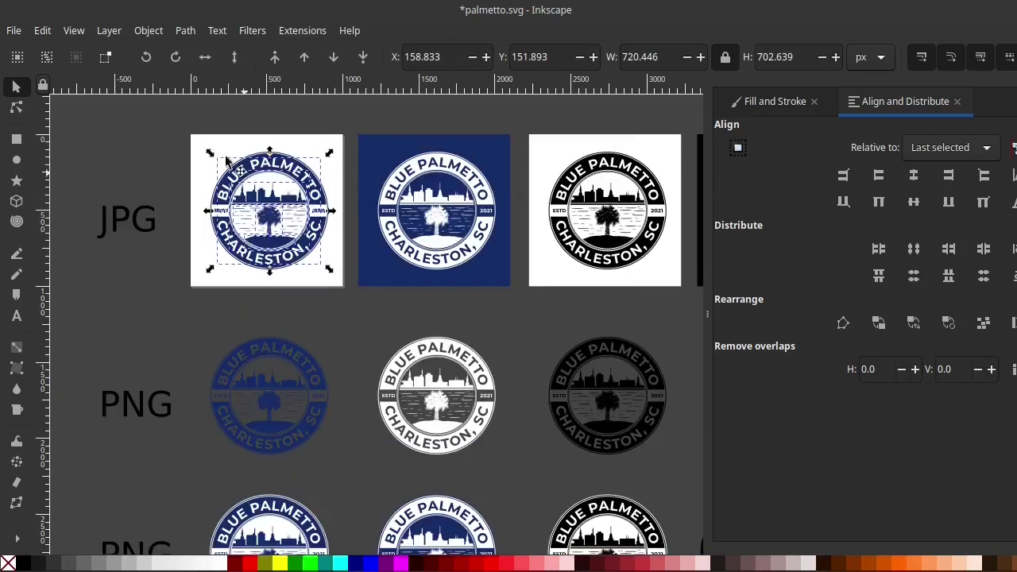
left_click(165, 118)
left_click_drag(165, 118, 379, 296)
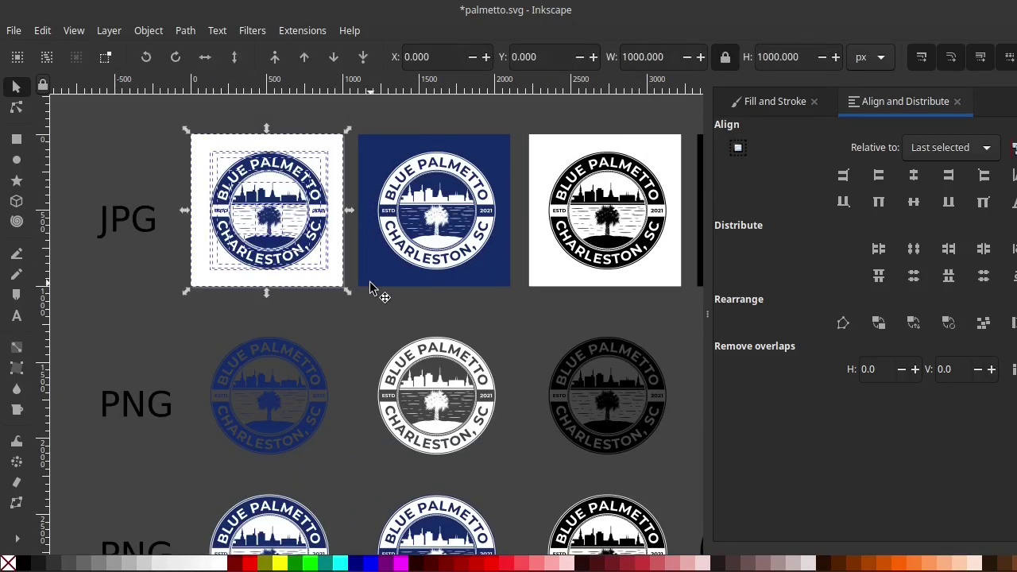
- Check the bounds of the navy, third and black JPG tiles by box-selecting each
left_click_drag(340, 109, 534, 309)
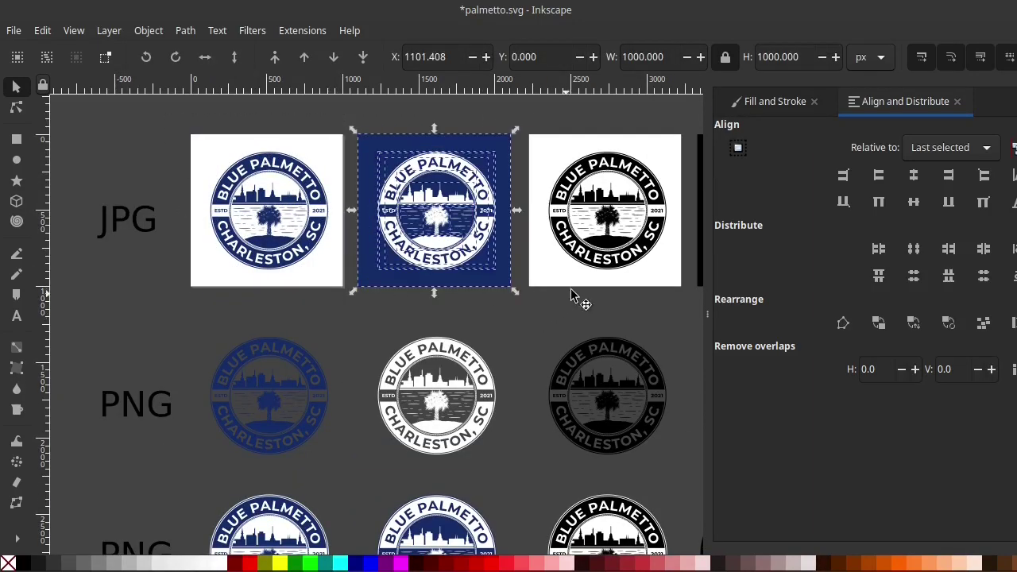
scroll(571, 294, "right", 5)
scroll(571, 294, "up", 1)
left_click_drag(325, 150, 540, 374)
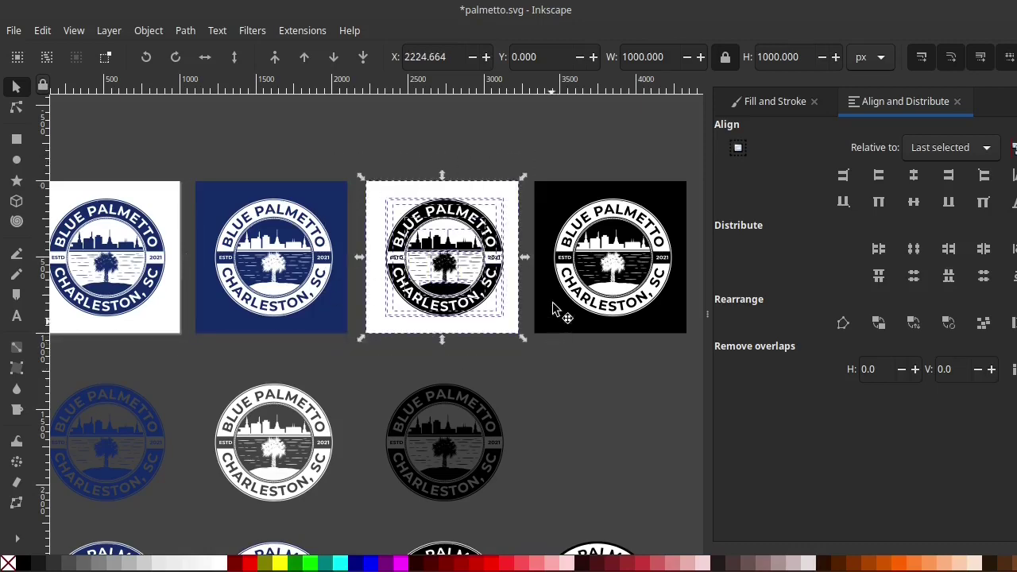
left_click_drag(491, 151, 698, 347)
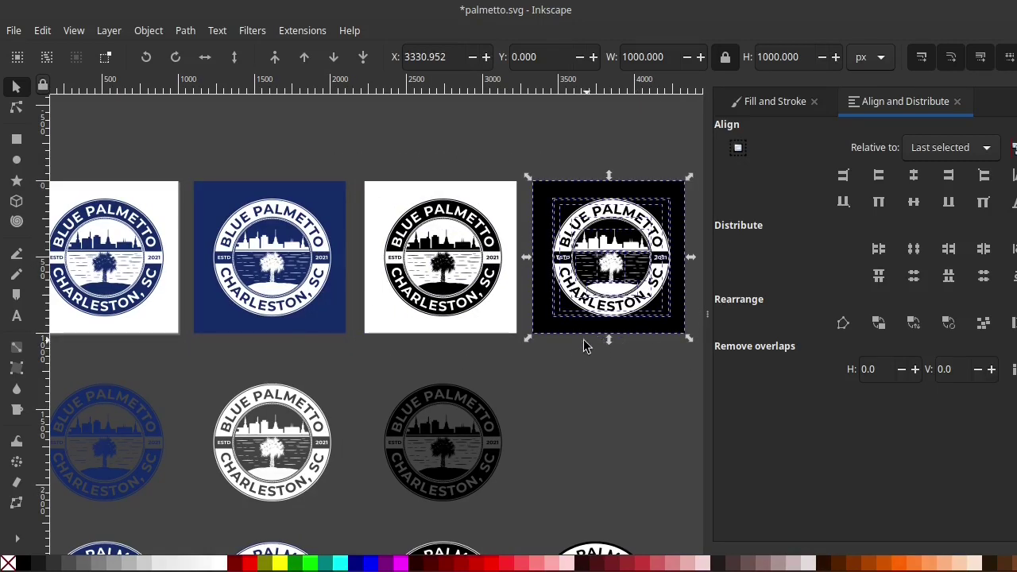
scroll(461, 416, "down", 5)
scroll(461, 416, "left", 3)
scroll(266, 248, "up", 2)
scroll(266, 248, "left", 4)
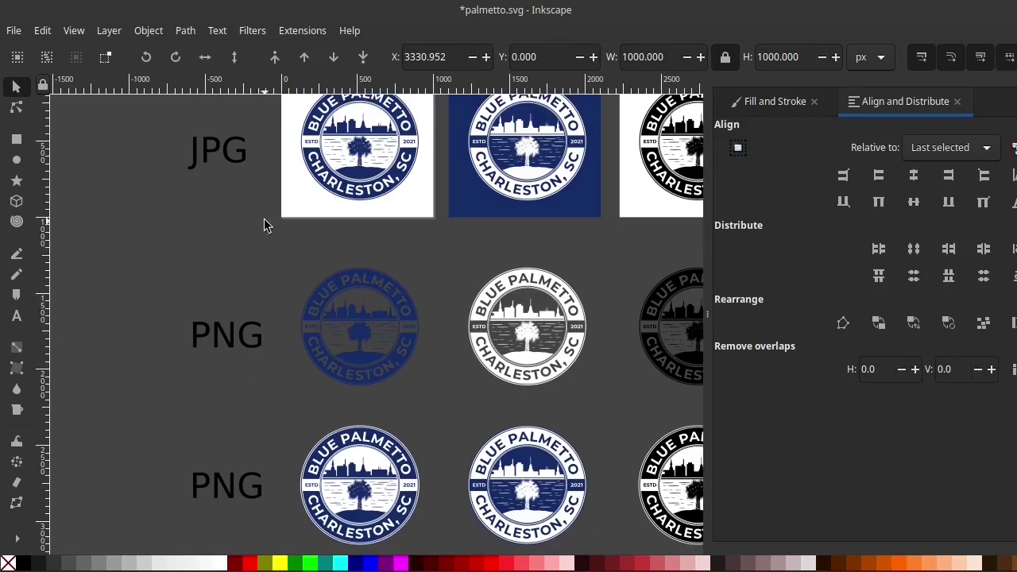
- Check the faded blue first PNG logo's bounds, undoing accidental JPG tile moves
left_click_drag(265, 225, 447, 427)
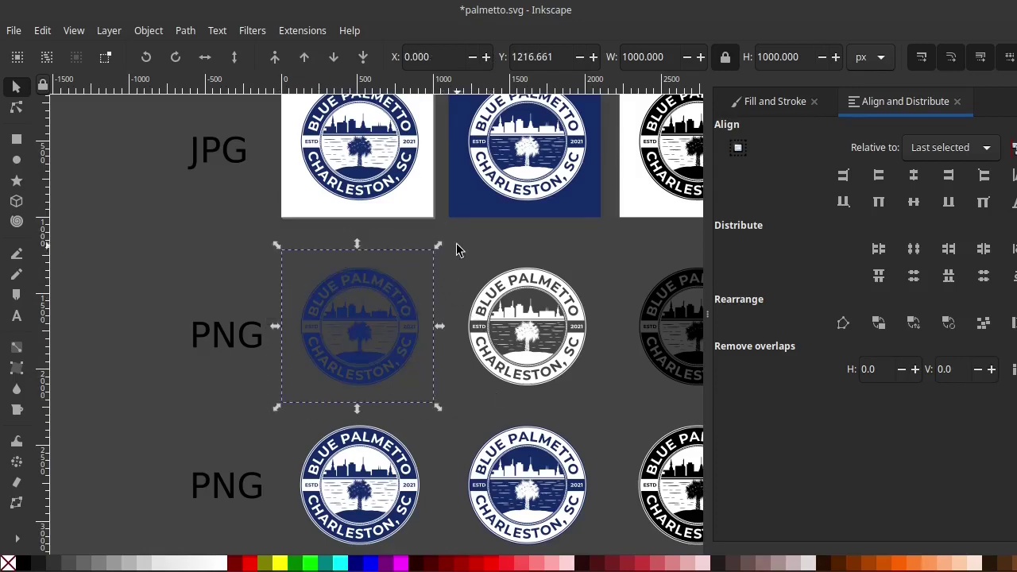
left_click_drag(439, 214, 406, 213)
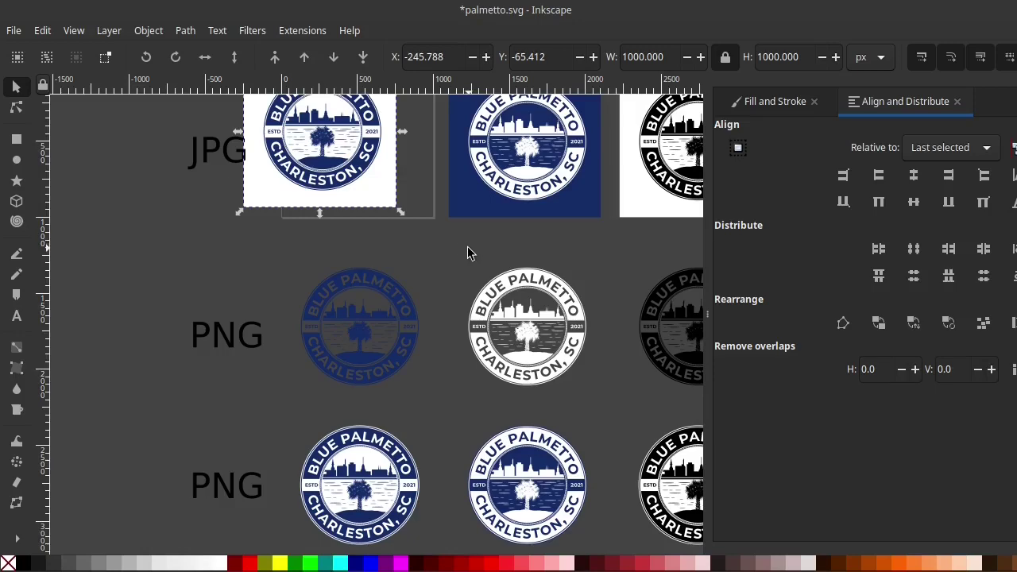
key("ctrl+z")
left_click_drag(447, 245, 403, 225)
left_click(409, 190)
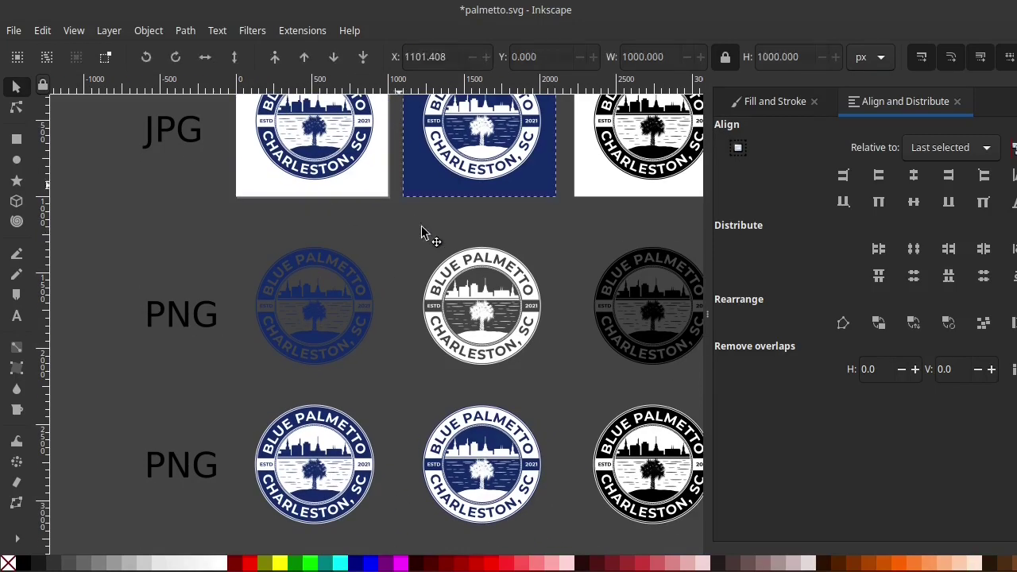
left_click_drag(409, 191, 471, 281)
key("Escape")
scroll(402, 305, "down", 2, "ctrl")
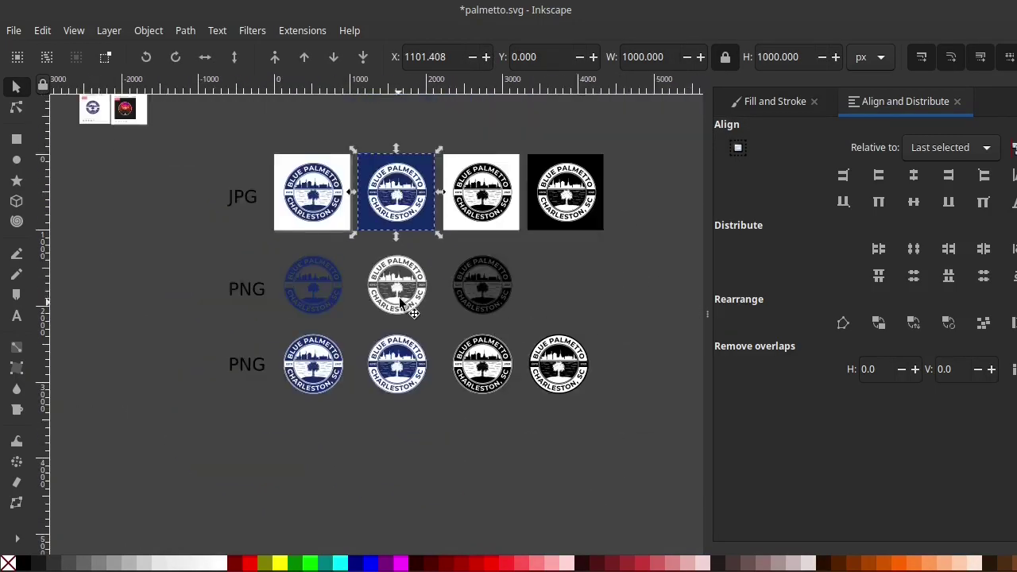
- Box-select the faded black PNG logo to check its bounds
left_click_drag(561, 219, 334, 332)
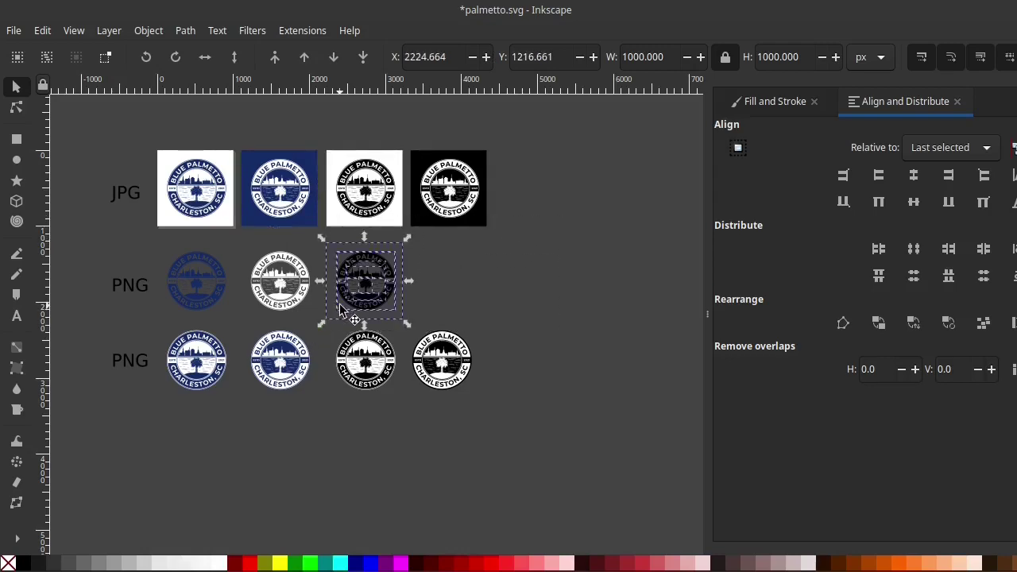
scroll(365, 300, "up", 1, "ctrl")
scroll(365, 302, "left", 4)
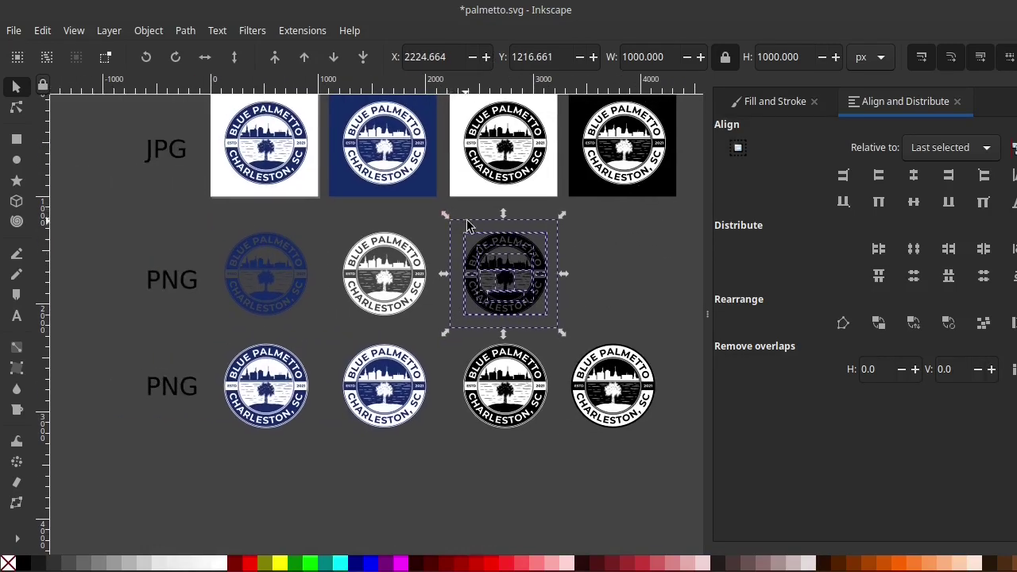
scroll(476, 232, "up", 1, "ctrl")
scroll(472, 273, "up", 1, "ctrl")
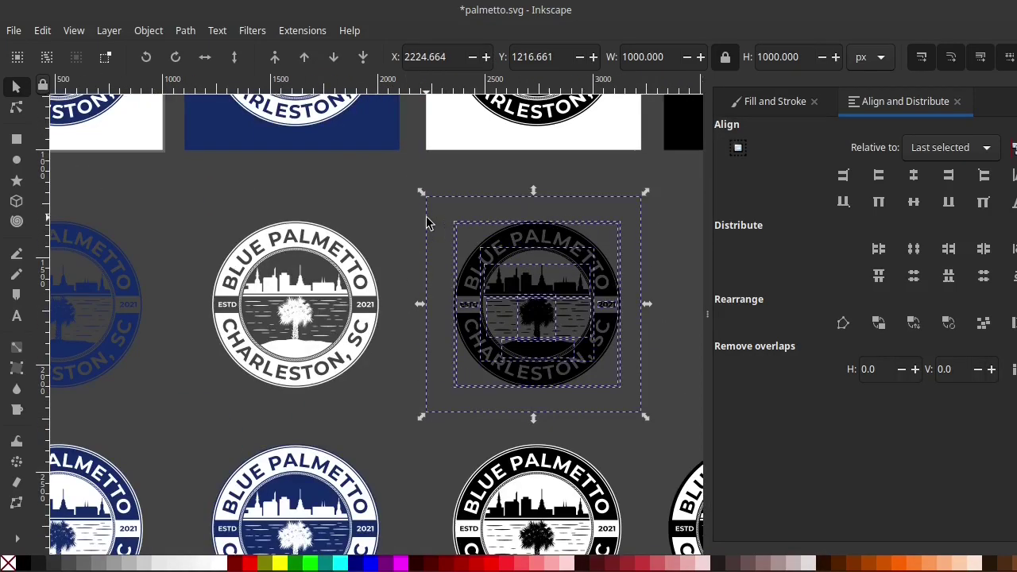
scroll(456, 245, "down", 2, "ctrl")
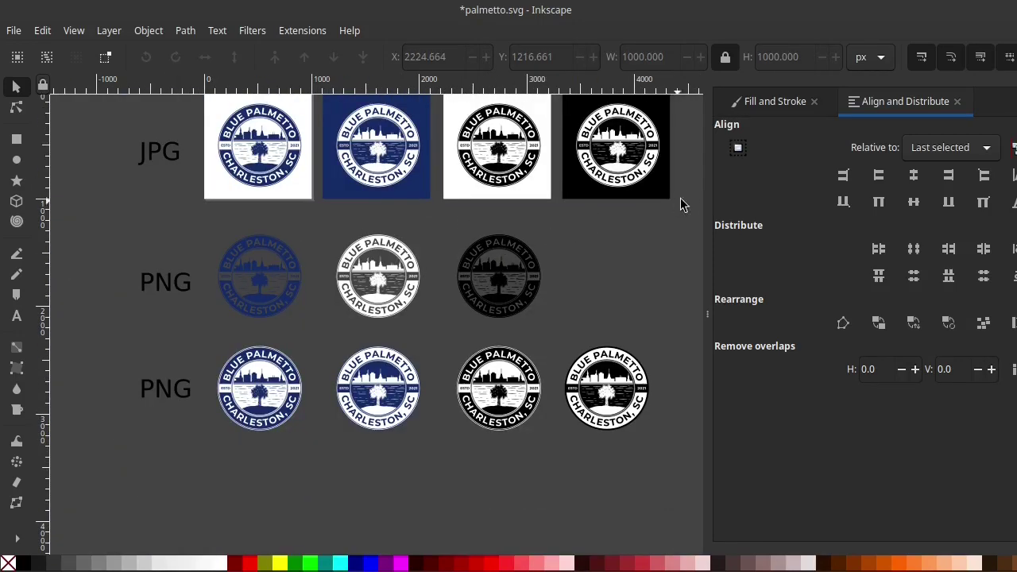
left_click_drag(693, 184, 401, 365)
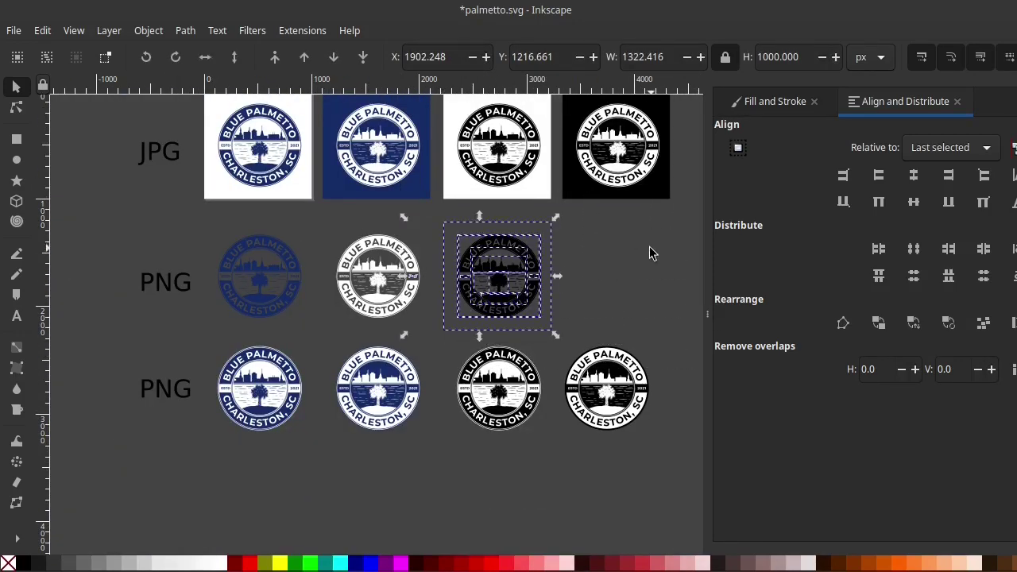
key("Escape")
- Box-select the black PNG badge group and then the white PNG badge, undoing a stray move
scroll(516, 281, "up", 1, "ctrl")
scroll(506, 273, "up", 1, "ctrl")
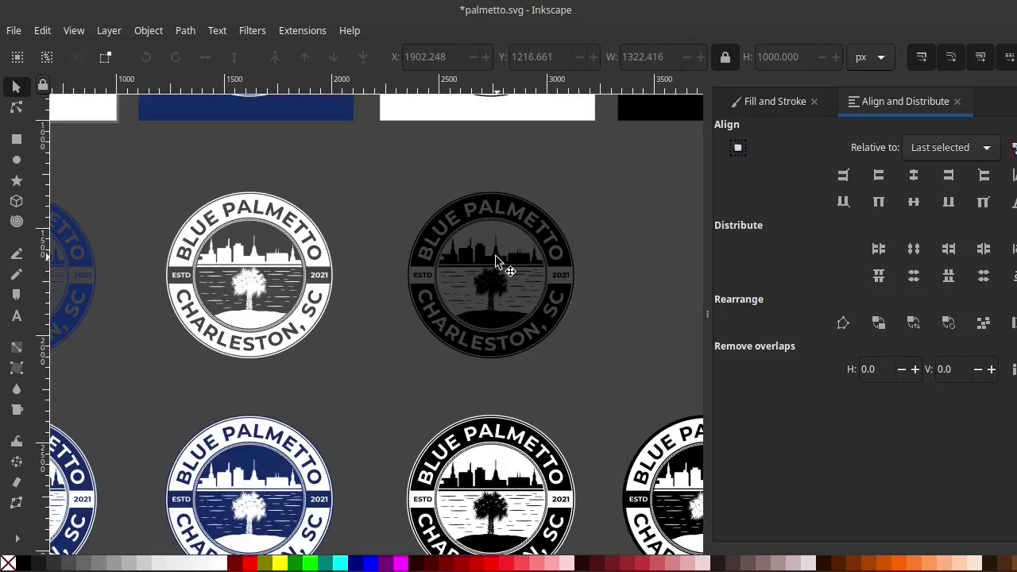
left_click(520, 220)
left_click_drag(520, 231, 396, 265)
key("Escape")
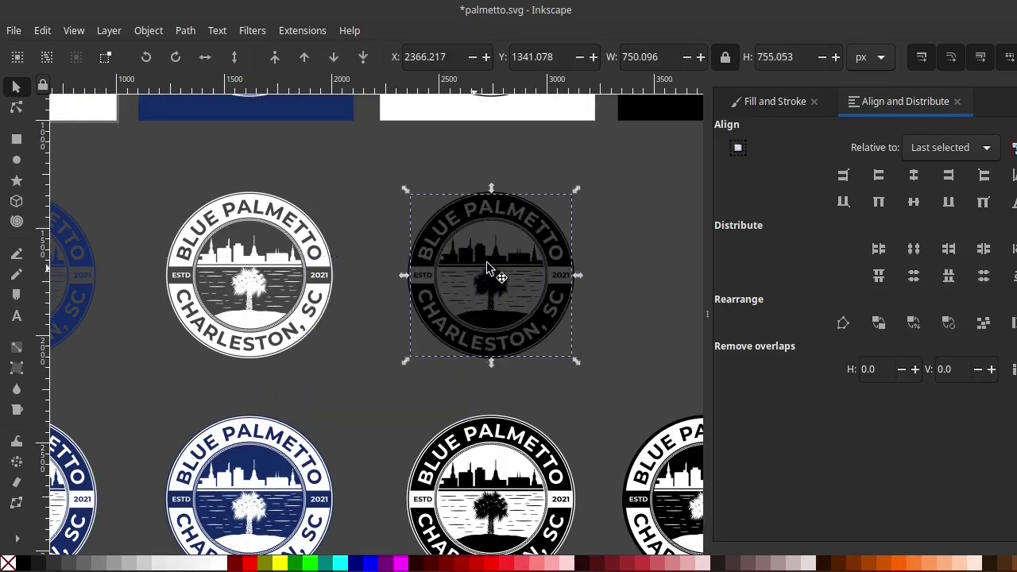
scroll(492, 286, "down", 1, "ctrl")
left_click(406, 158)
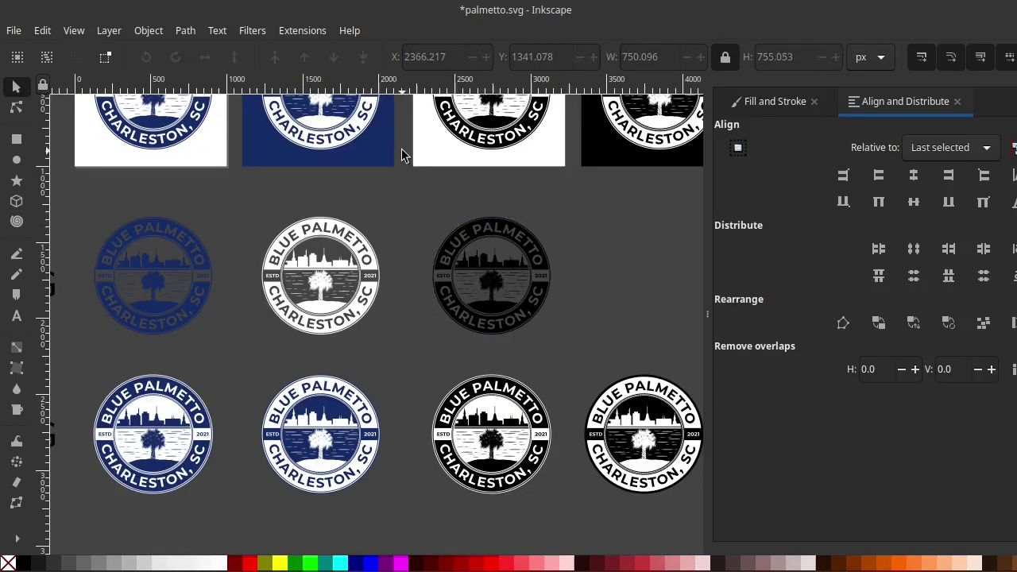
left_click_drag(402, 150, 583, 377)
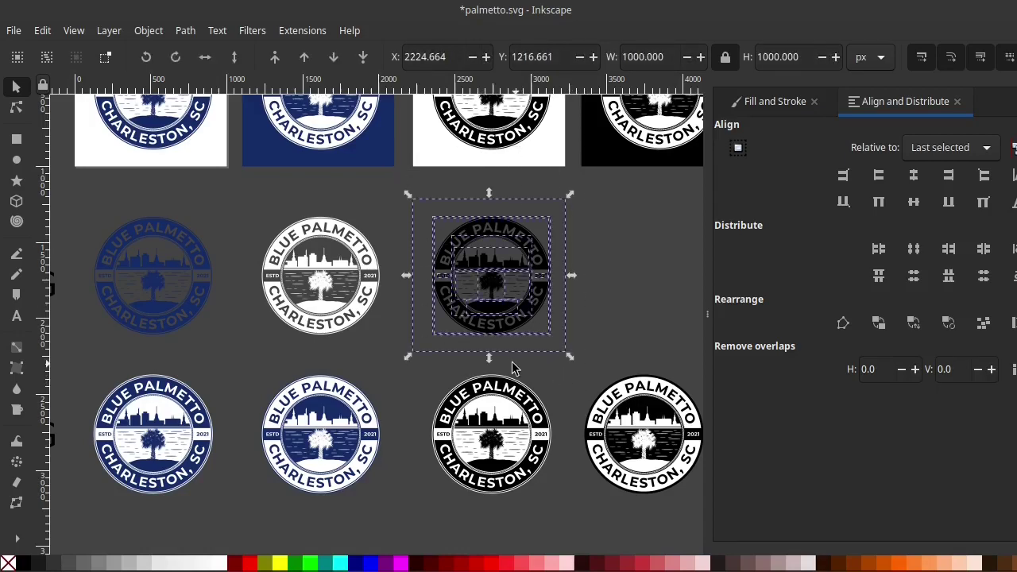
mouse_move(404, 141)
left_mouse_down()
mouse_move(400, 199)
mouse_move(255, 363)
mouse_move(248, 314)
left_mouse_up()
scroll(317, 288, "left", 2)
scroll(317, 287, "up", 1)
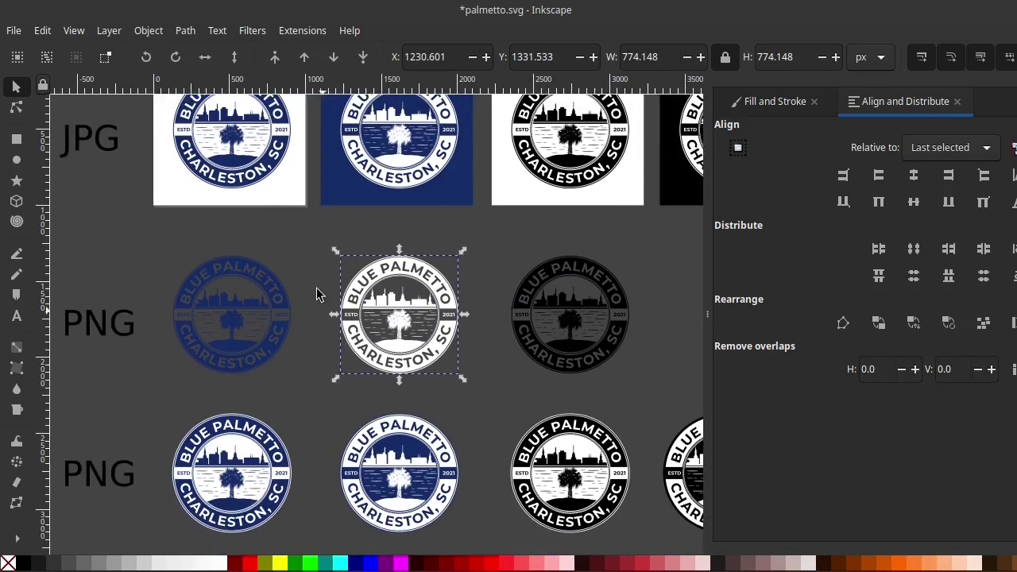
- Lift the white JPG image out of its tile and box-select the faded blue and white PNG badges
left_click(302, 197)
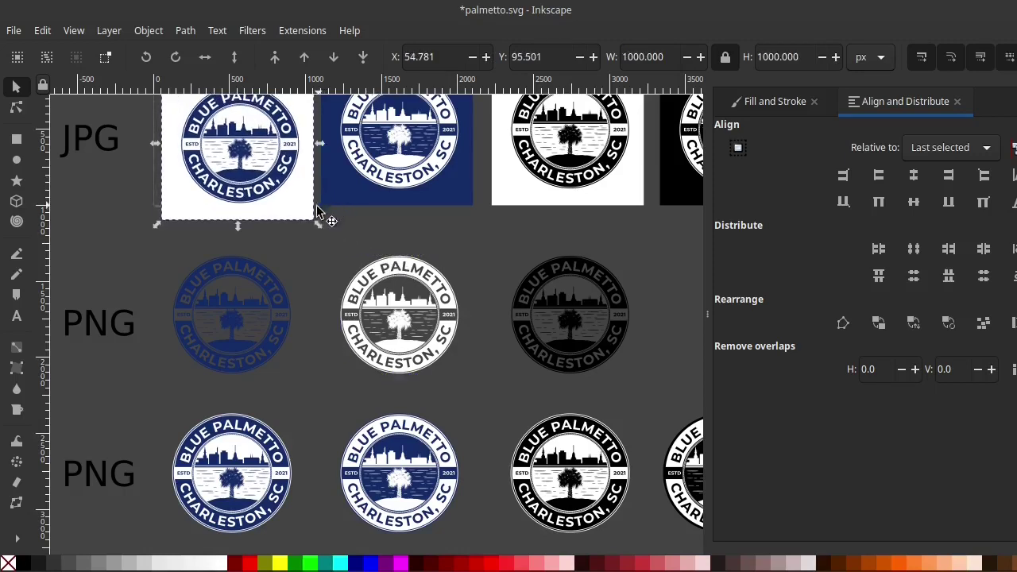
mouse_move(280, 187)
left_mouse_down()
mouse_move(242, 190)
mouse_move(242, 164)
left_mouse_up()
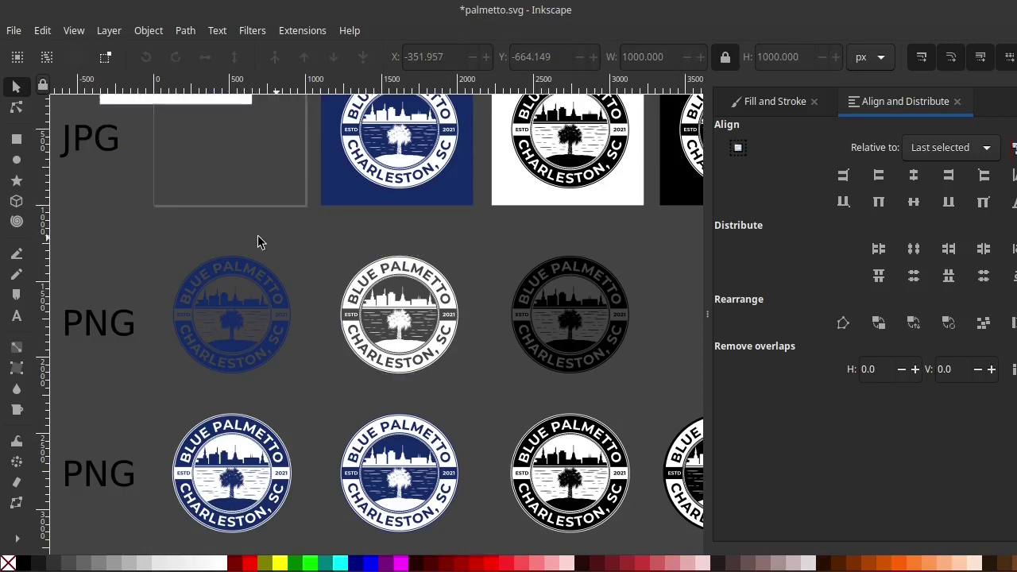
left_click_drag(119, 180, 343, 420)
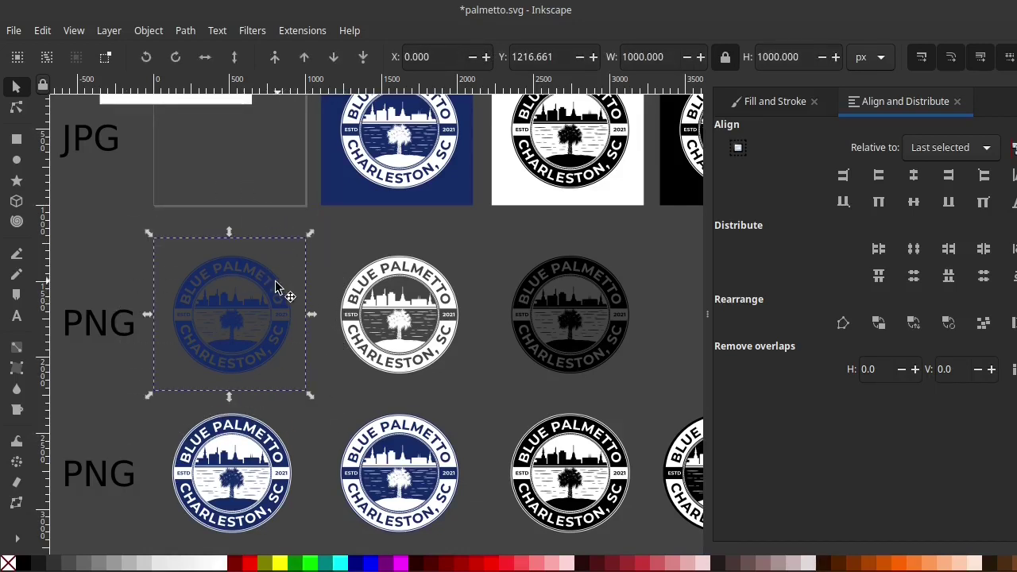
left_click_drag(265, 154, 499, 421)
- Box-select the black PNG badge, then the rightmost and black bottom-row badges to check positions
scroll(459, 312, "right", 1)
left_click_drag(460, 312, 244, 289)
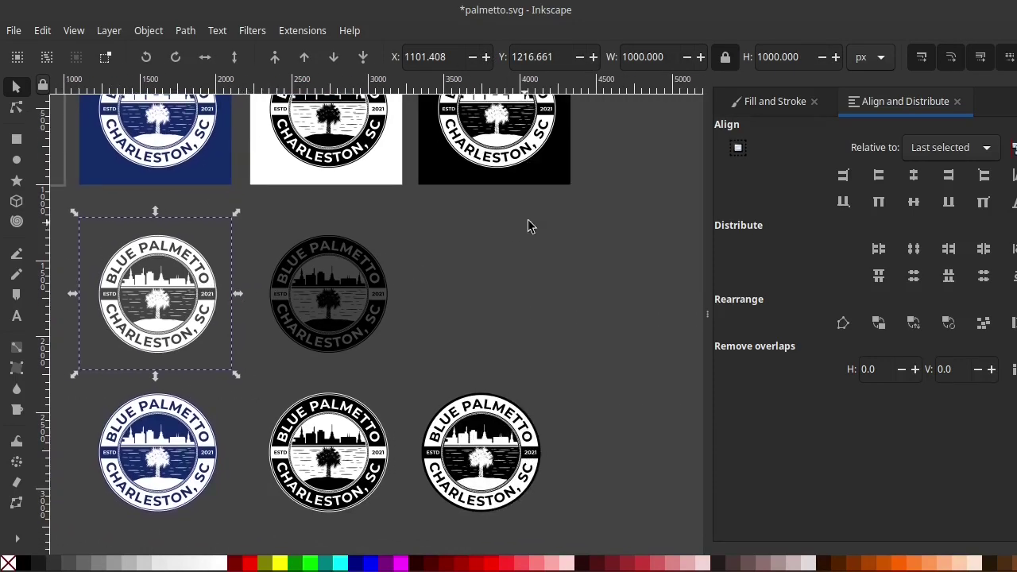
left_click_drag(635, 175, 244, 378)
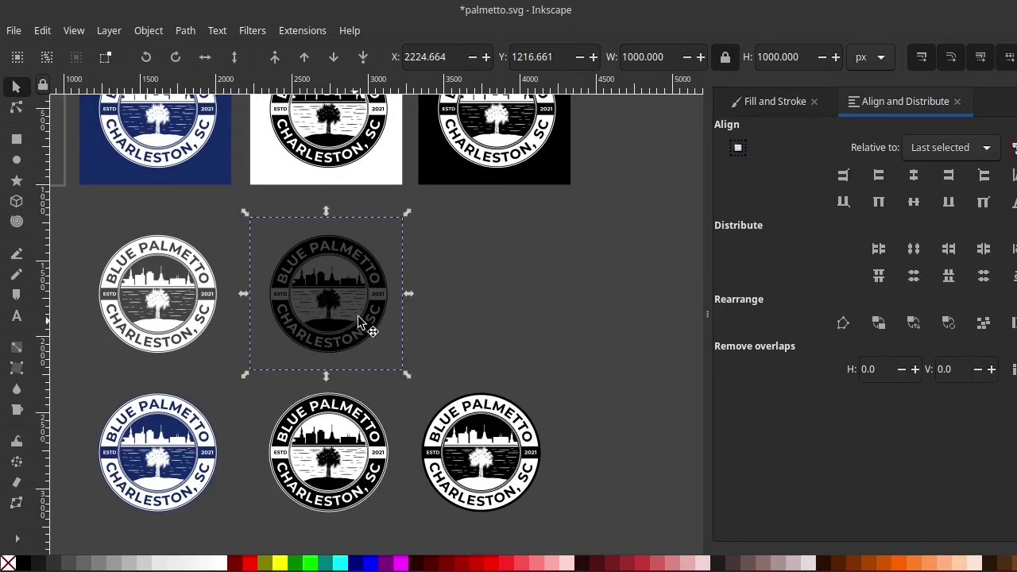
scroll(359, 322, "down", 2)
scroll(437, 233, "right", 2)
left_click_drag(641, 187, 319, 471)
scroll(333, 419, "down", 1)
scroll(333, 419, "left", 2)
left_click_drag(467, 490, 221, 182)
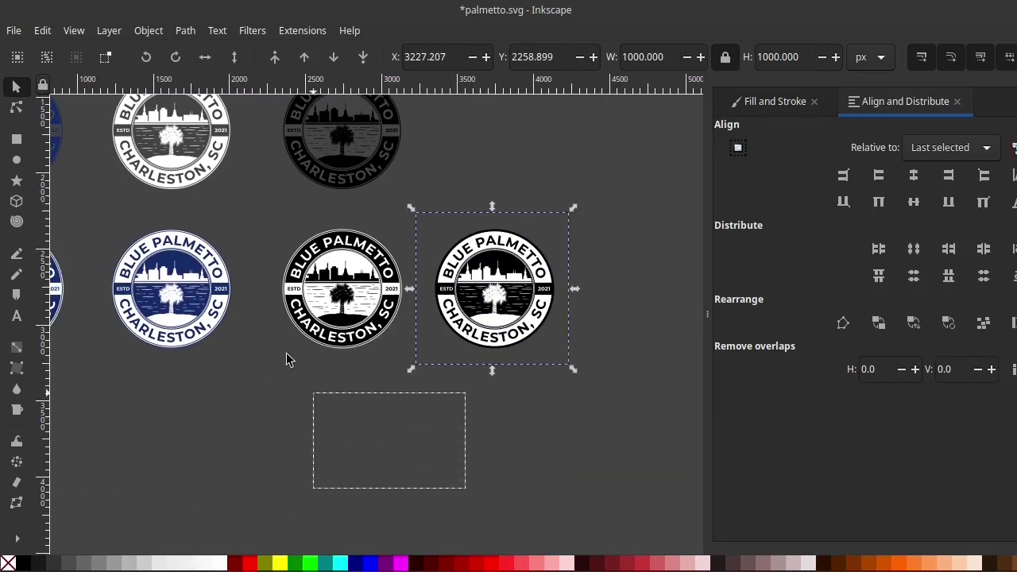
- Reselect the black, middle blue and leftmost blue bottom-row badges to check their X/Y positions
left_click(450, 477)
left_click_drag(476, 481, 254, 227)
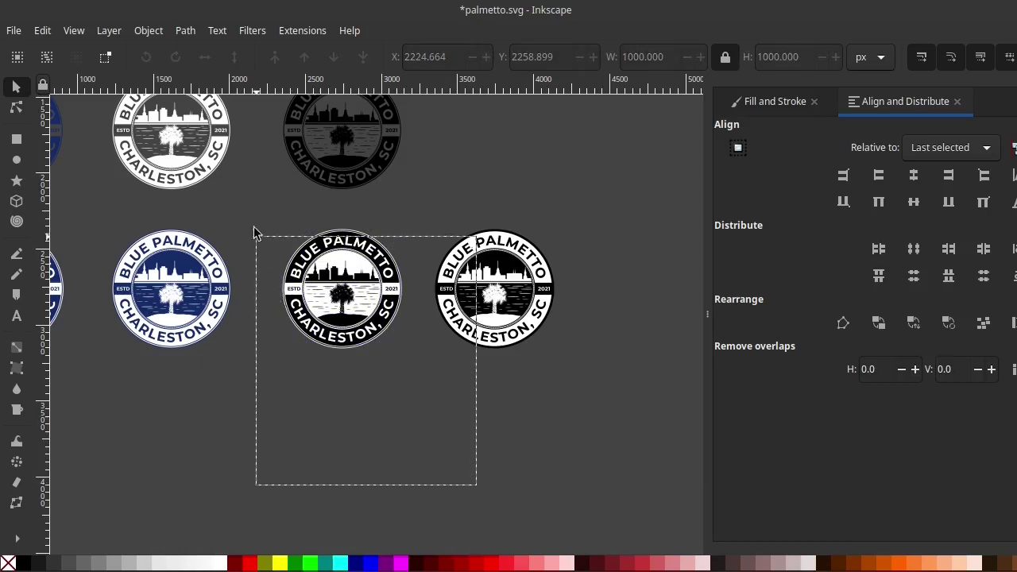
scroll(515, 366, "up", 1)
scroll(514, 365, "left", 4)
left_click_drag(456, 506, 212, 257)
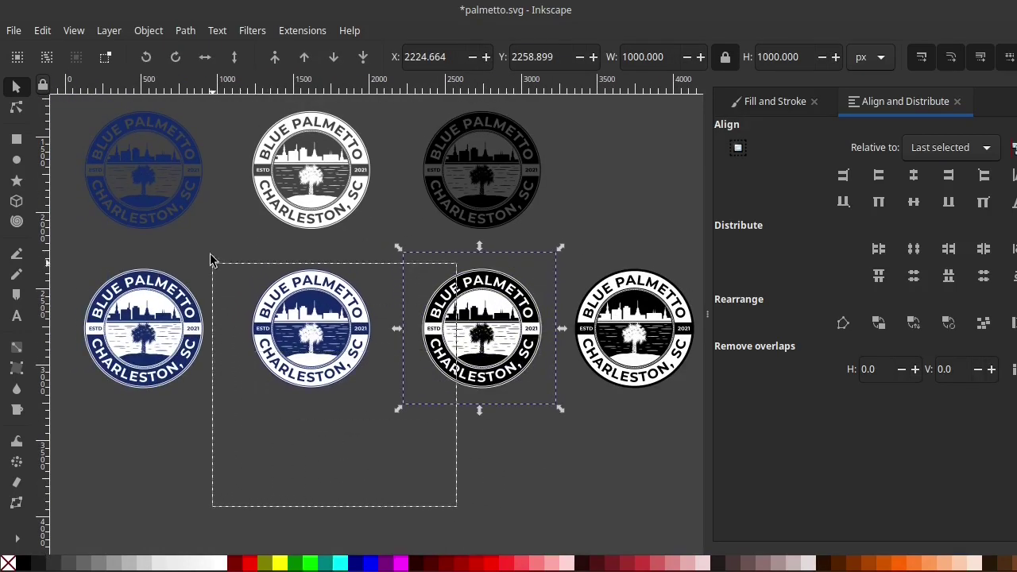
scroll(361, 384, "left", 2)
scroll(361, 384, "left", 4)
left_click_drag(469, 474, 254, 243)
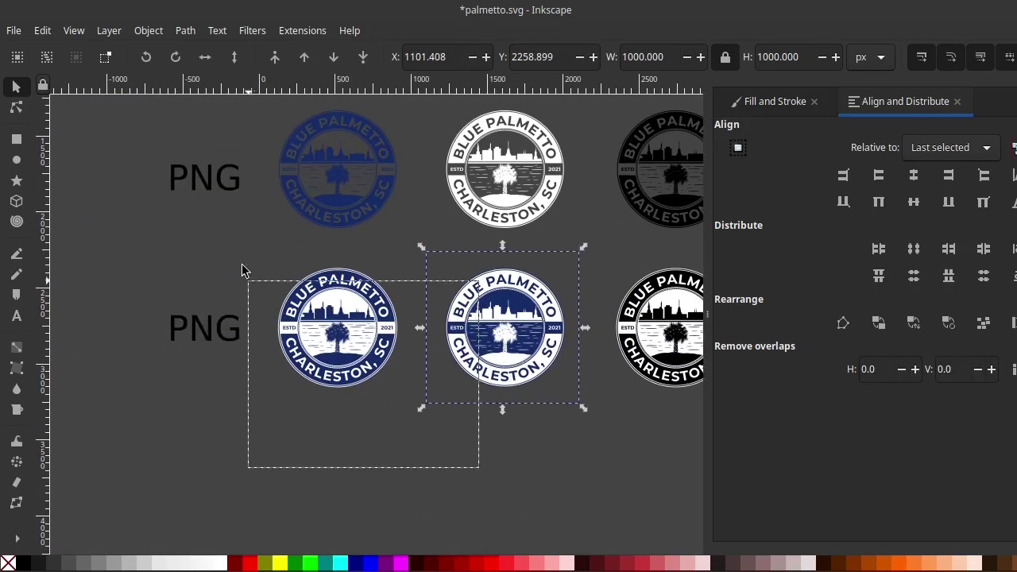
- Move the white JPG image back into its square frame at the start of the JPG row
scroll(417, 274, "up", 4)
scroll(418, 274, "right", 2)
scroll(334, 254, "up", 4)
scroll(334, 255, "right", 2)
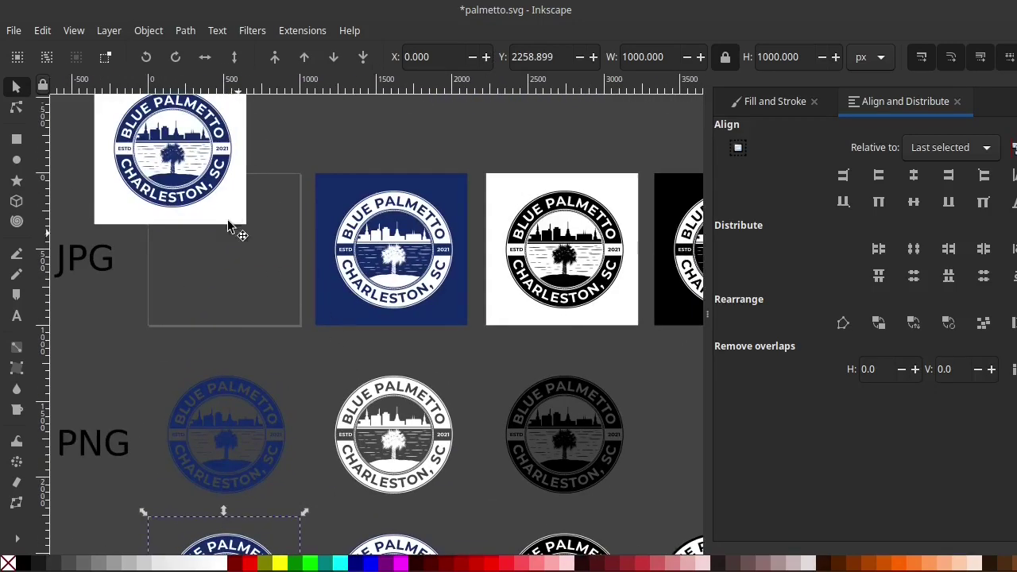
mouse_move(230, 211)
left_mouse_down()
mouse_move(258, 231)
mouse_move(235, 201)
left_mouse_up()
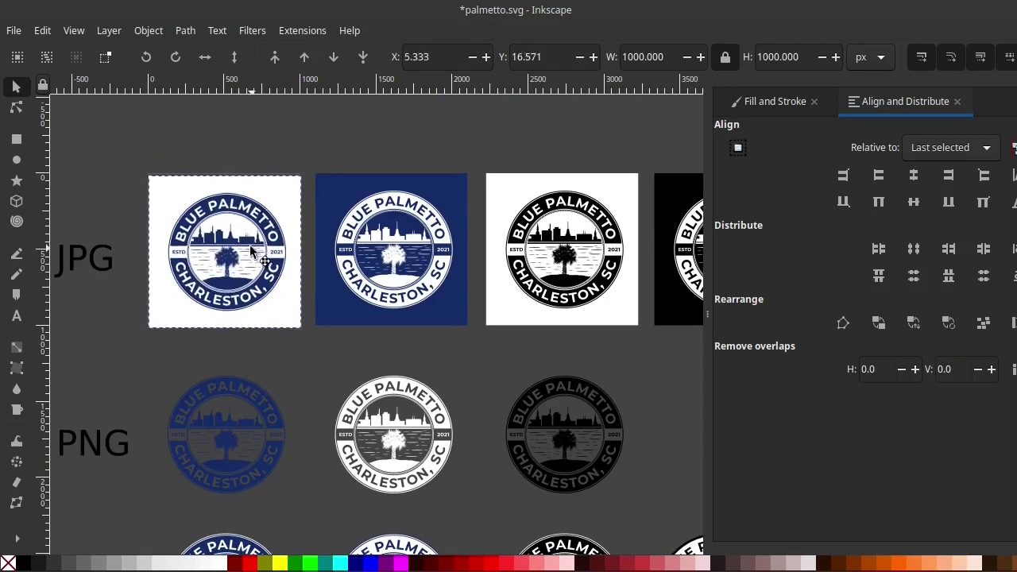
- In Object Properties, replace the white JPG tile's ID with BPC1
left_click(148, 31)
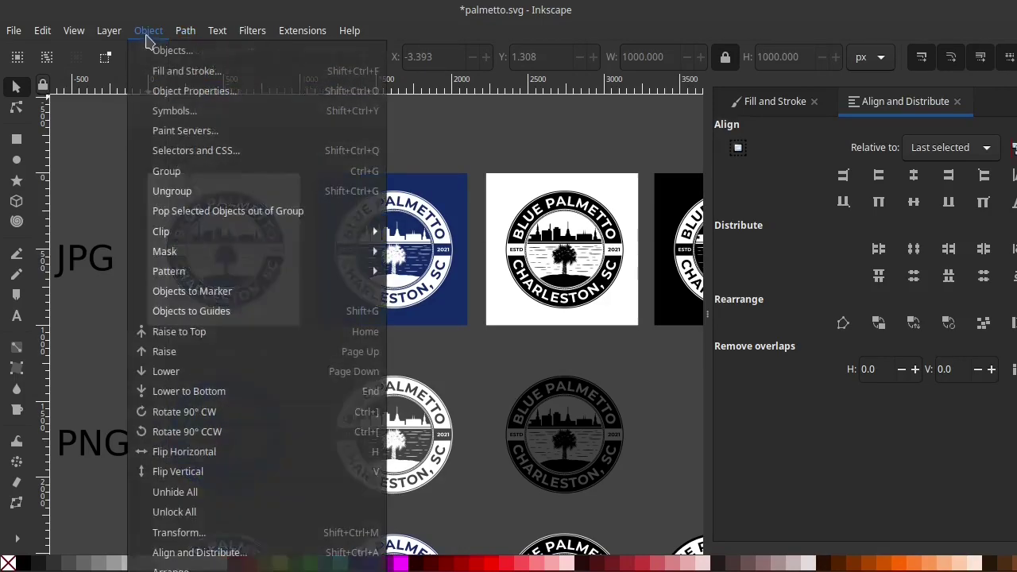
left_click(194, 90)
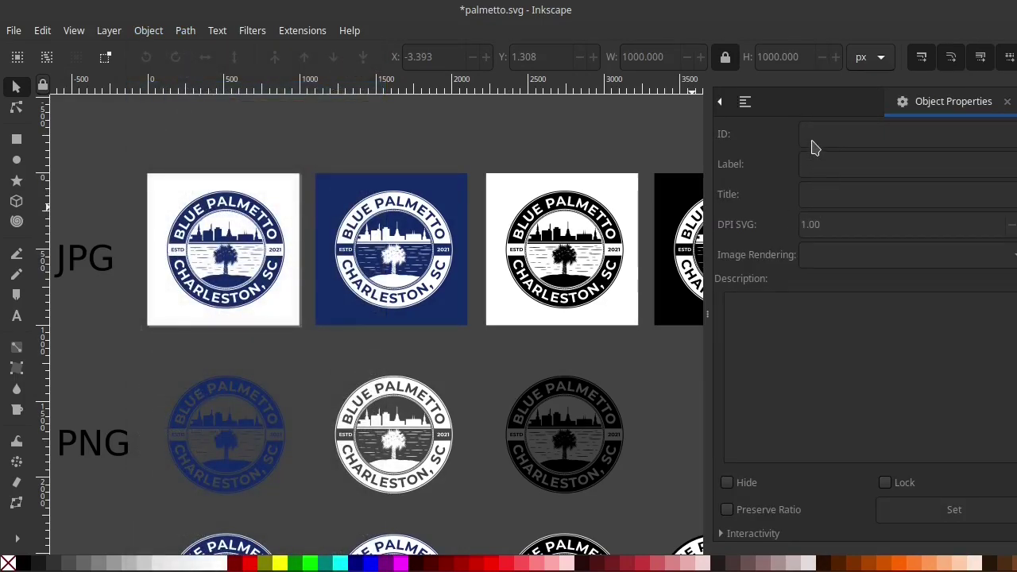
left_click(254, 291)
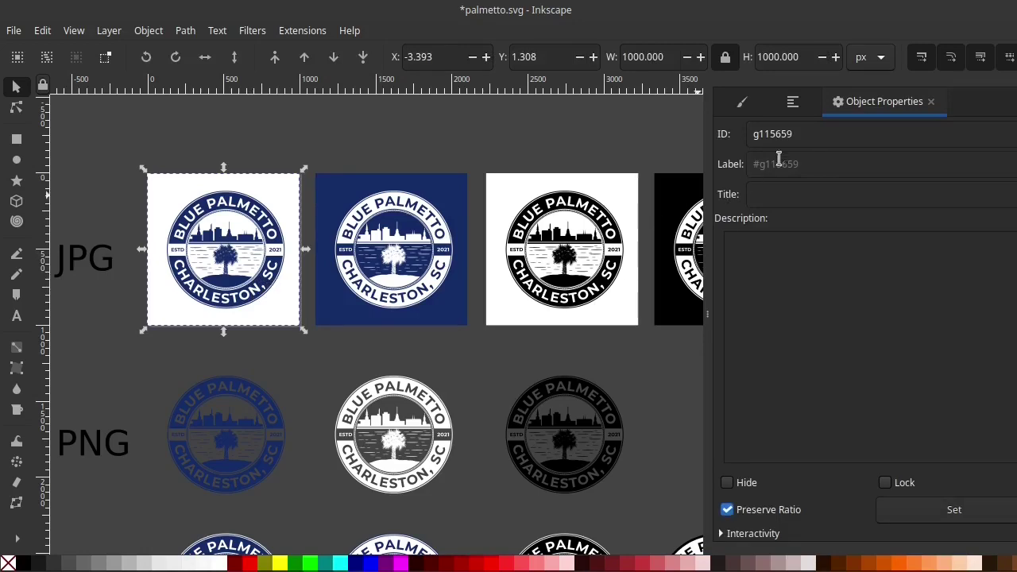
left_click_drag(790, 134, 606, 145)
key("BackSpace")
type("BP")
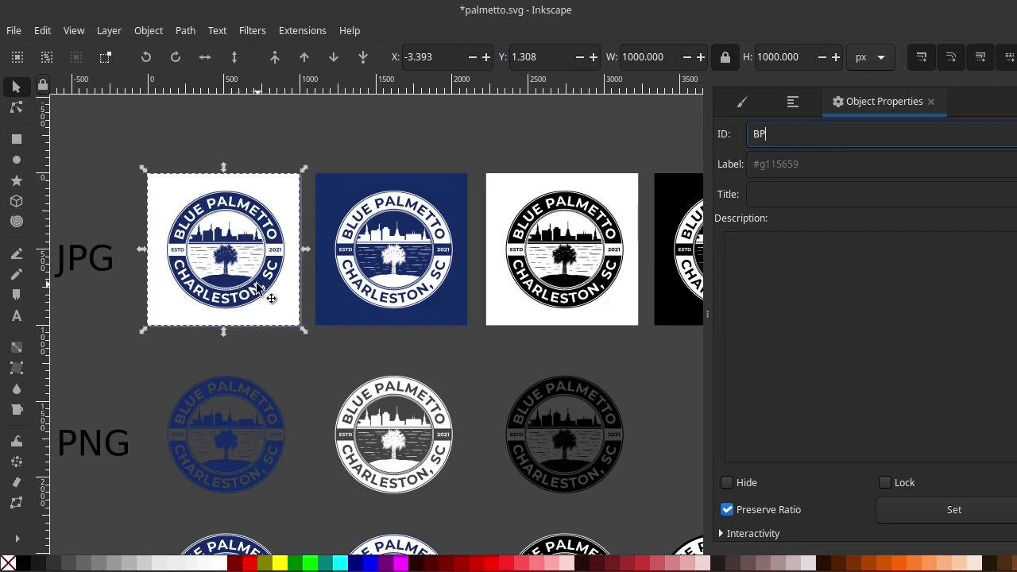
type("C1")
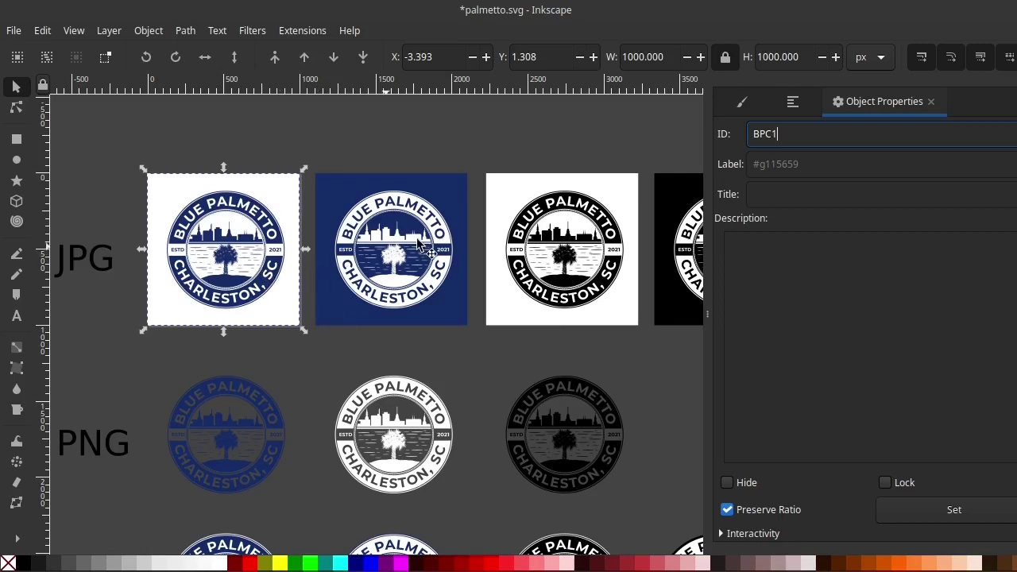
left_click(940, 517)
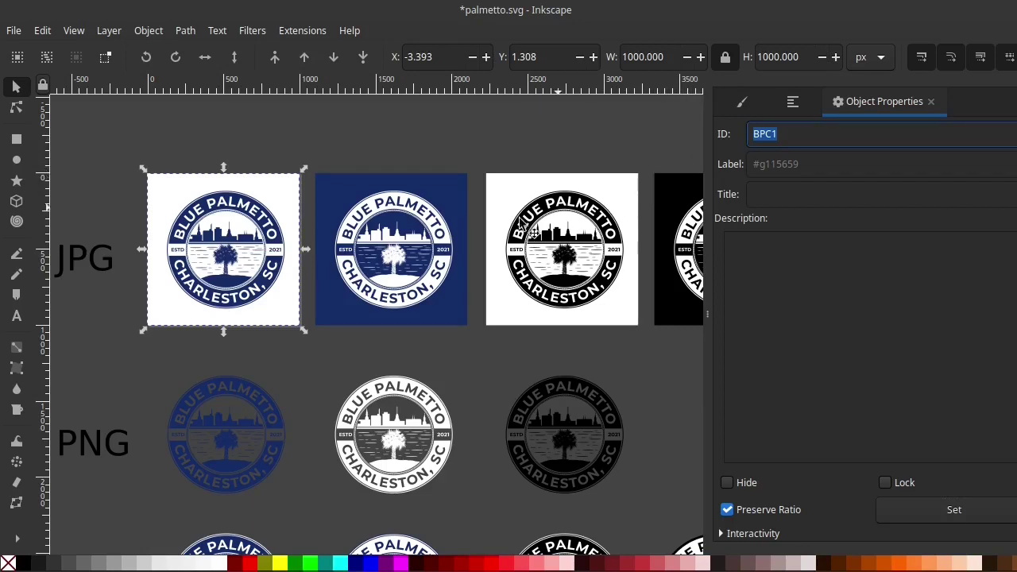
- Assign BPC-series IDs to the blue, third (BPC3) and black (BPC4) JPG tiles
left_click(434, 263)
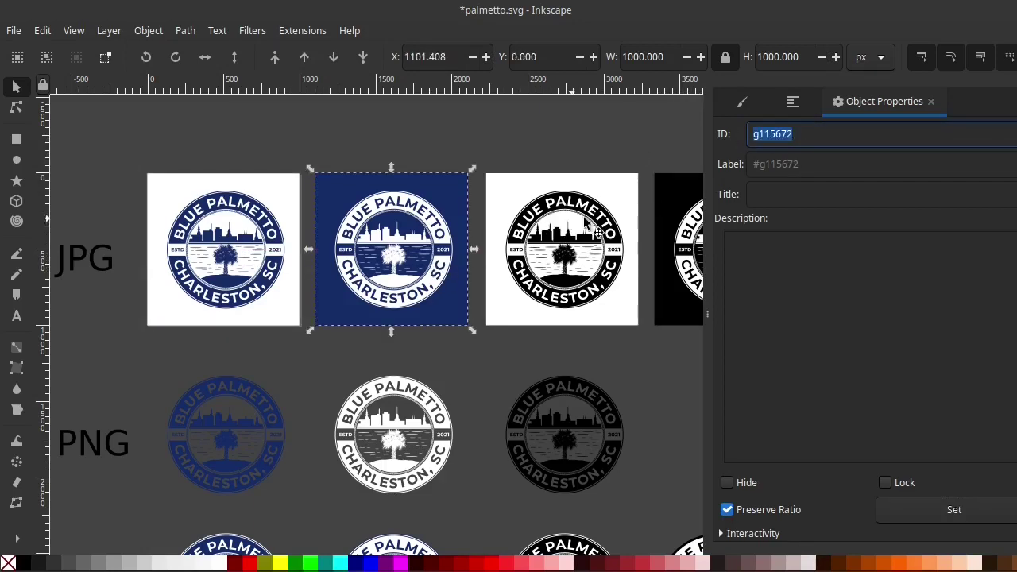
type("BPC1")
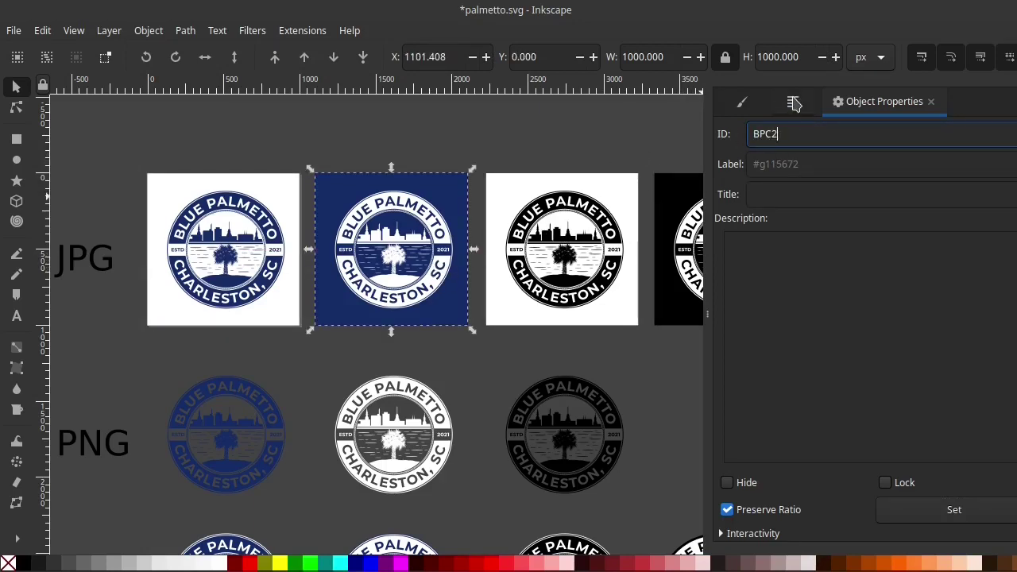
left_click(988, 521)
left_click(592, 314)
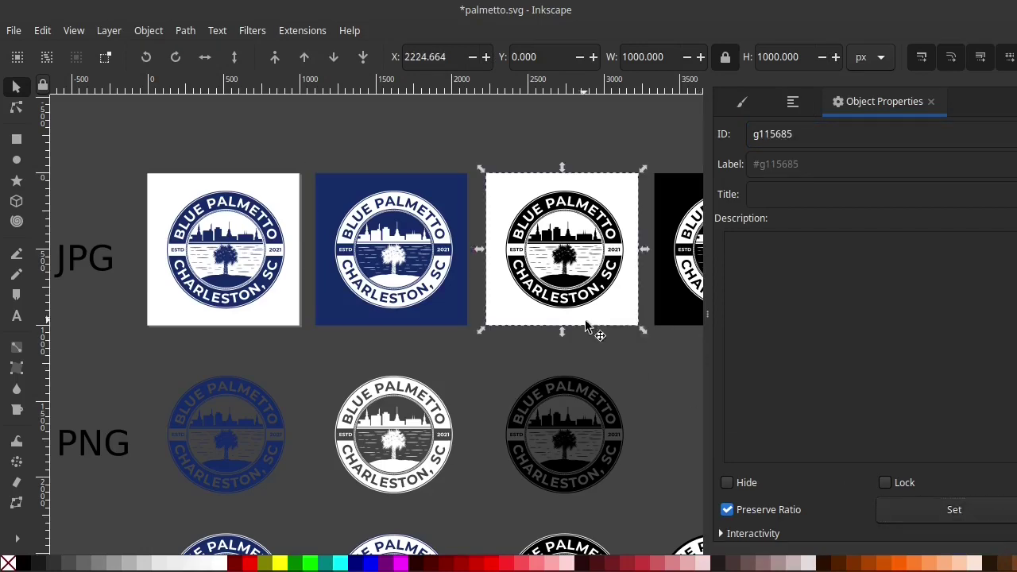
scroll(425, 310, "right", 3)
type("BPC3")
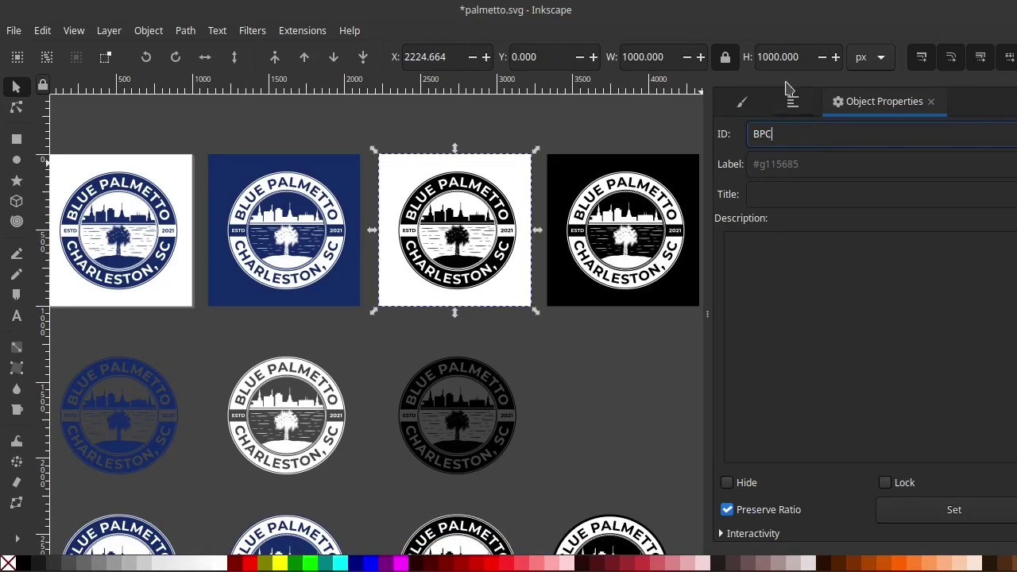
left_click(674, 290)
type("BPC4")
left_click(977, 506)
- Give the PNG badges BPC-series IDs: BPC5 faded blue, BPC6 white, and one for black
scroll(390, 333, "down", 4)
scroll(390, 333, "down", 1, "ctrl")
left_click(274, 314)
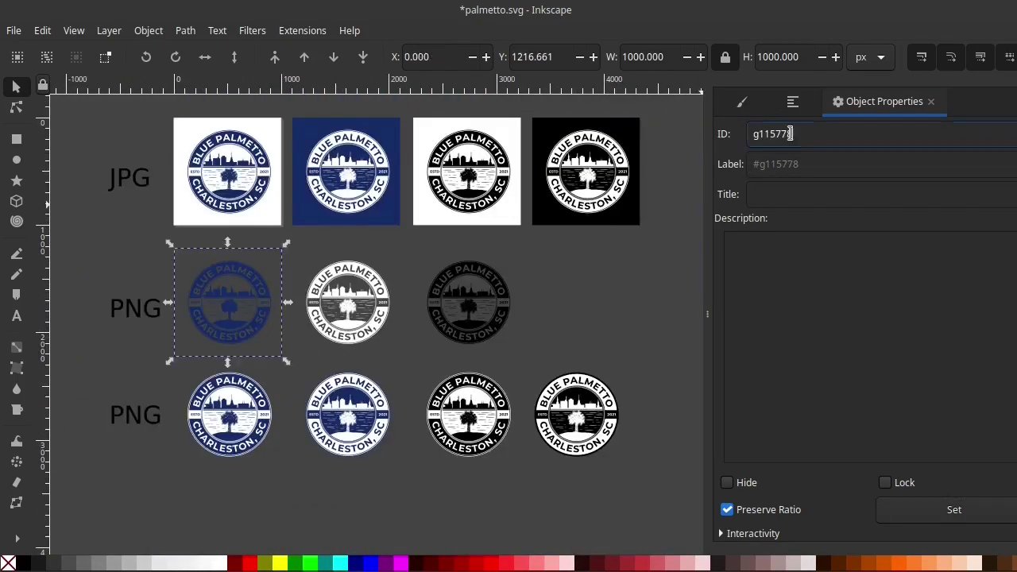
left_click(381, 330)
type("BPC6")
left_click(953, 509)
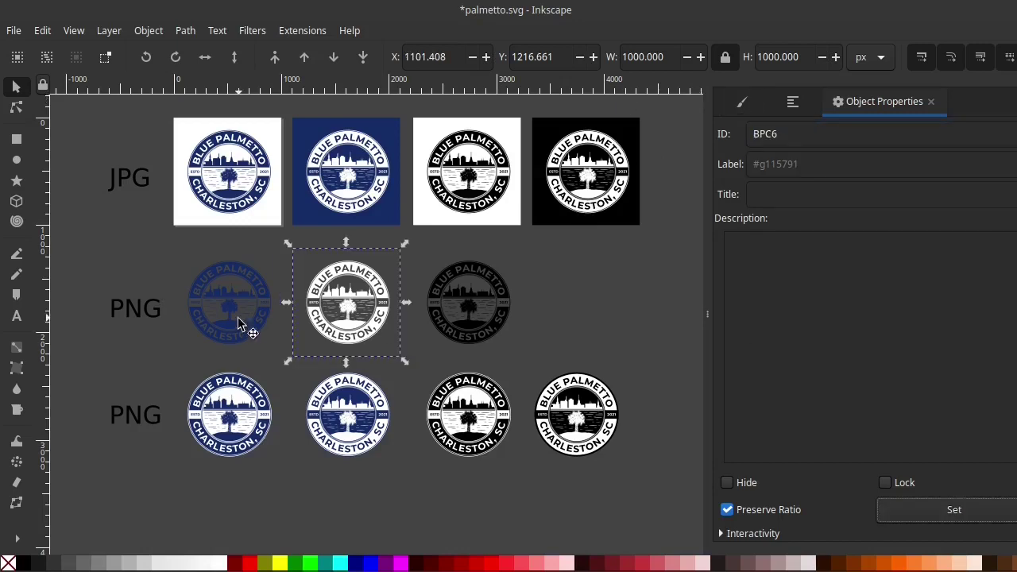
left_click(247, 326)
type("BPC5")
left_click(953, 510)
left_click(347, 302)
left_click(487, 309)
type("BPC1")
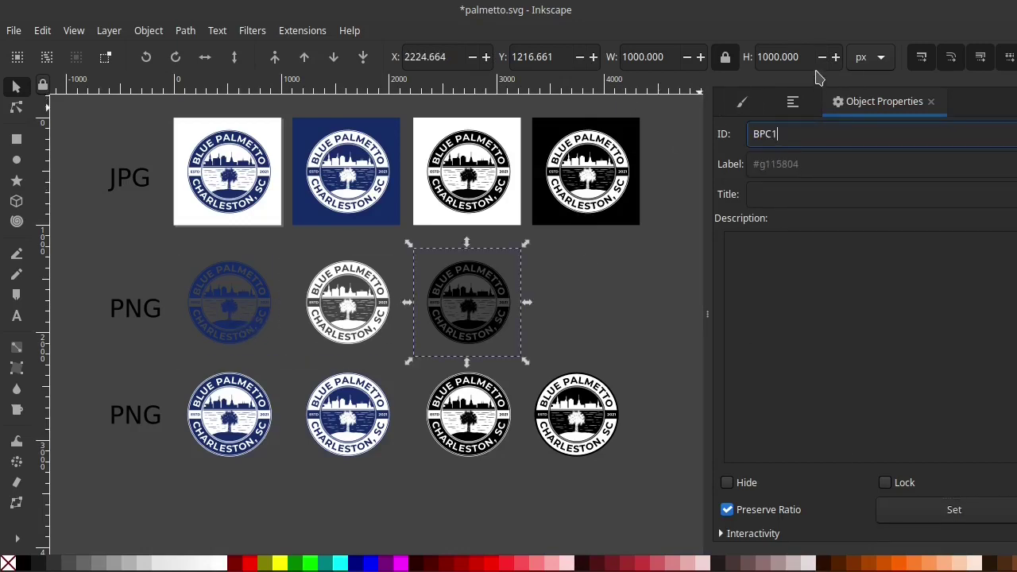
left_click(979, 518)
- Set the bottom-row badge IDs, from BPC8 on the first to BPC11 on the fourth
left_click(255, 453)
type("BPC8")
left_click(968, 515)
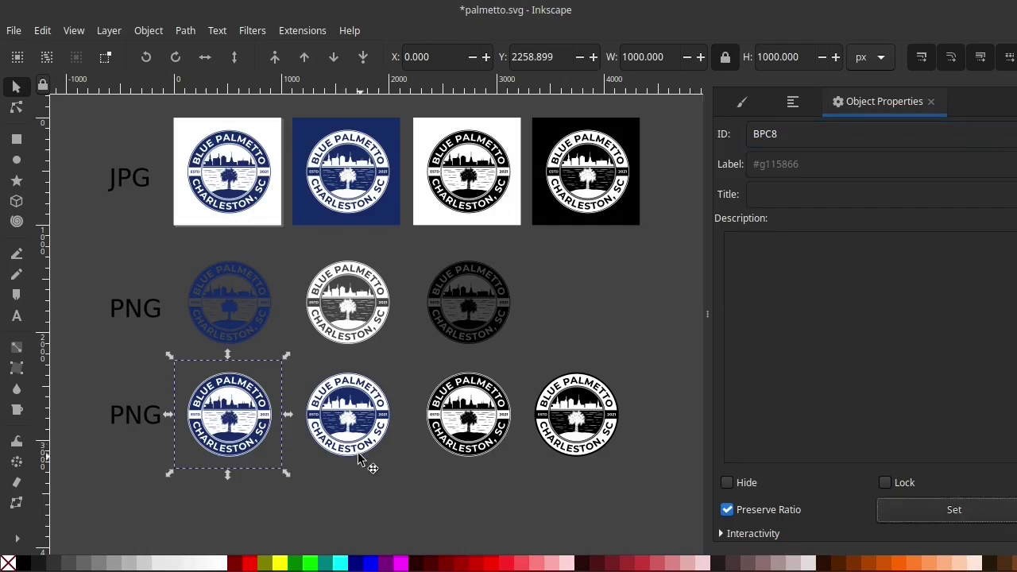
left_click(363, 466)
type("BPC1")
left_click(953, 509)
left_click(469, 413)
type("BPC1")
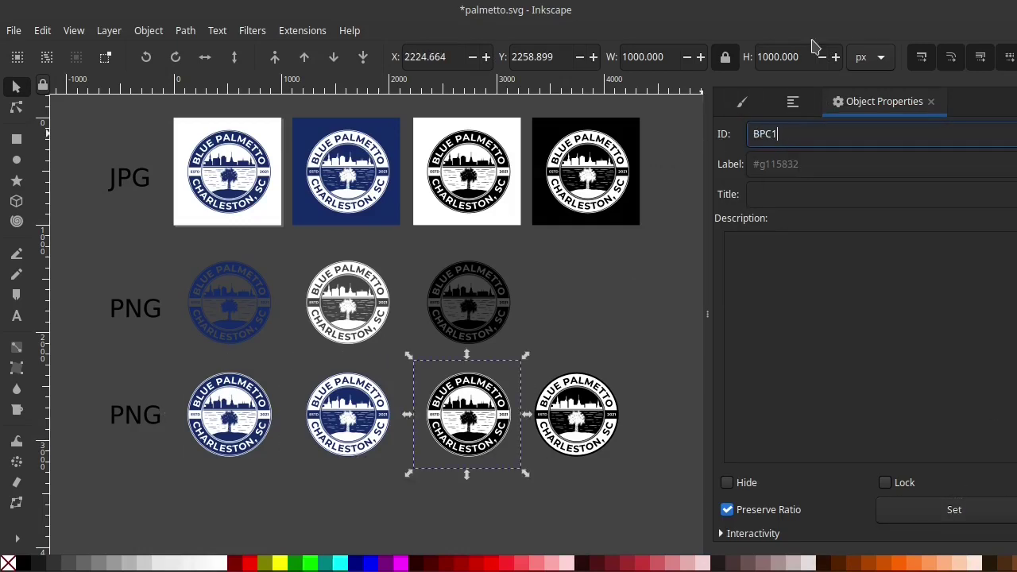
type("0")
left_click(953, 509)
left_click(595, 445)
type("BPC1")
left_click(993, 518)
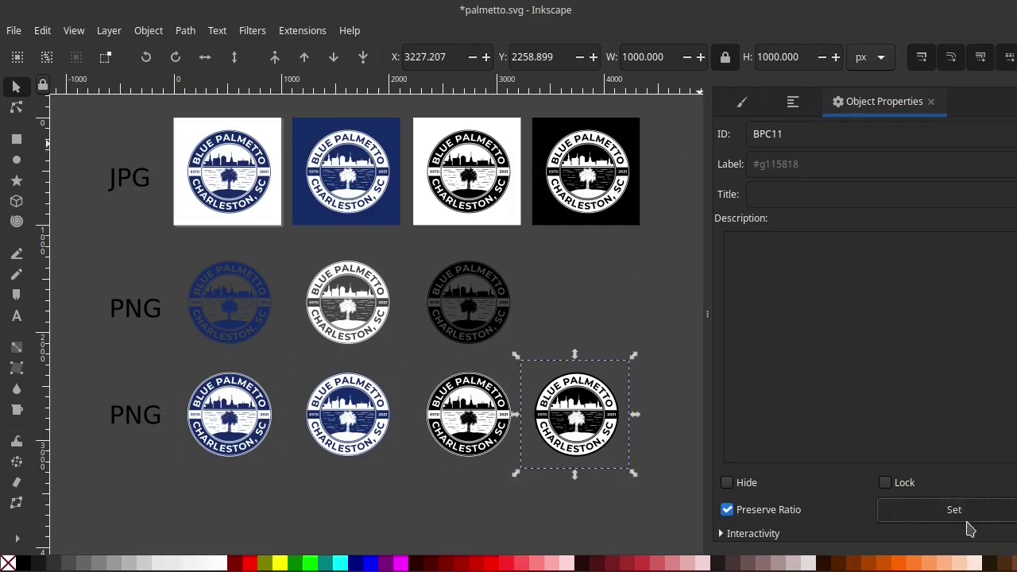
left_click(672, 298)
- Save the palmetto.svg document from the File menu
scroll(376, 275, "down", 2, "ctrl")
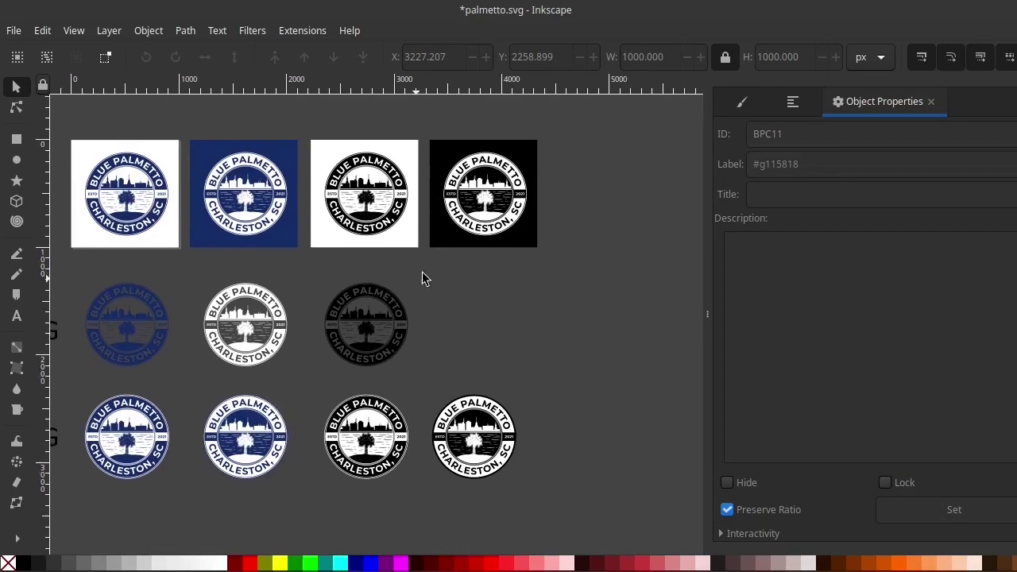
scroll(178, 146, "left", 2)
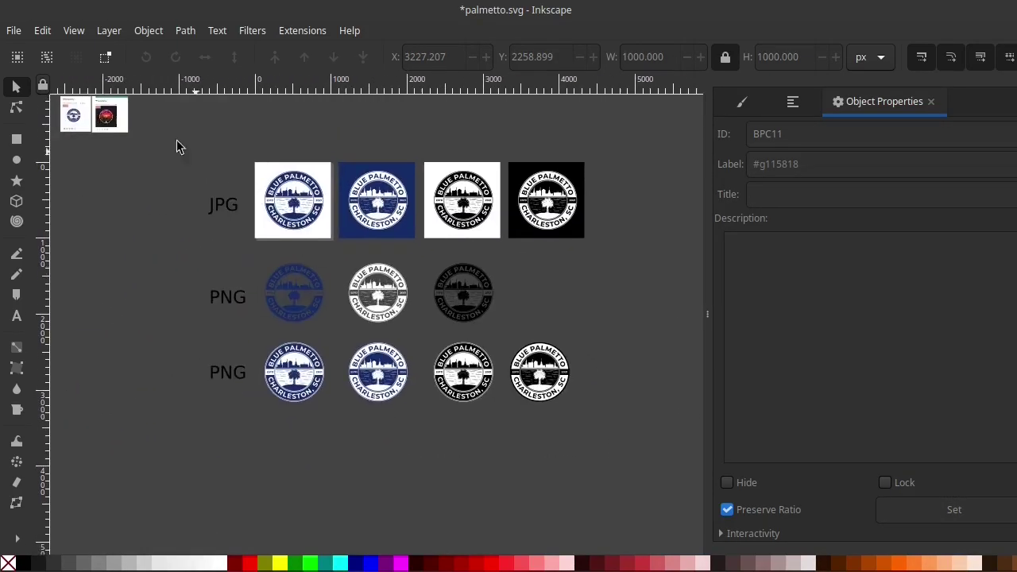
left_click(13, 30)
left_click(71, 148)
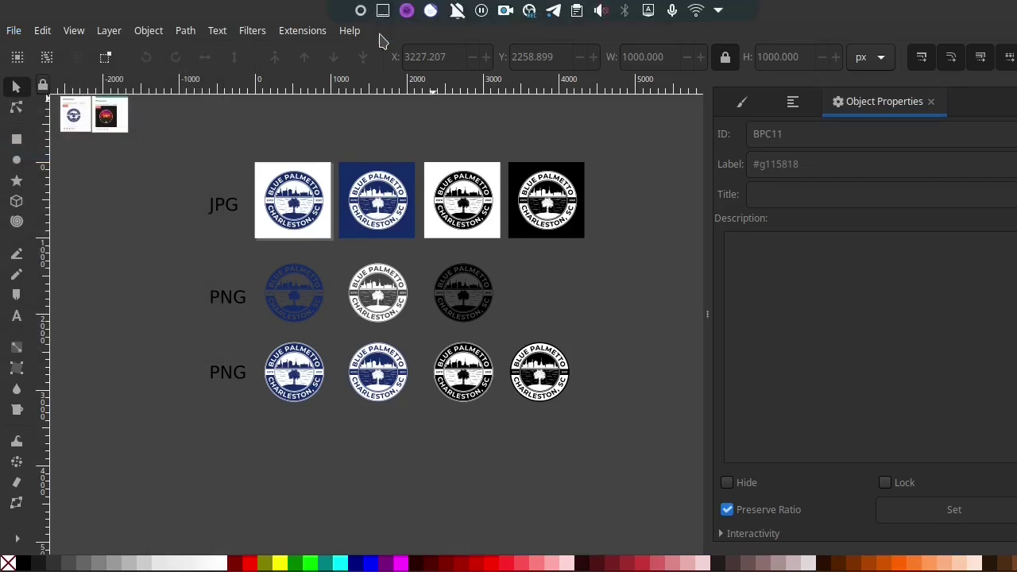
- Search 'Ci' in the KDE application launcher and start Citramanik
key("super")
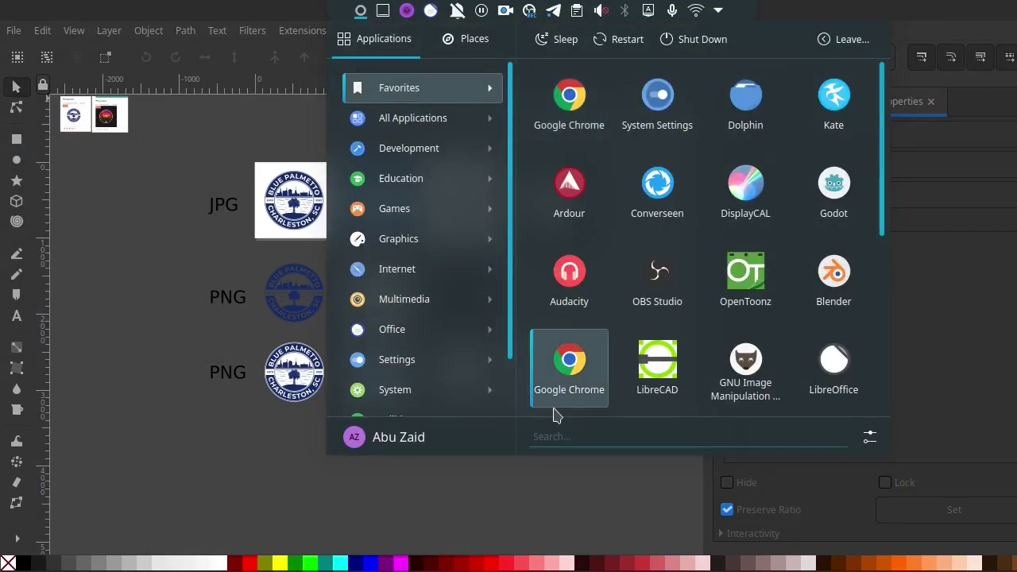
type("Ci")
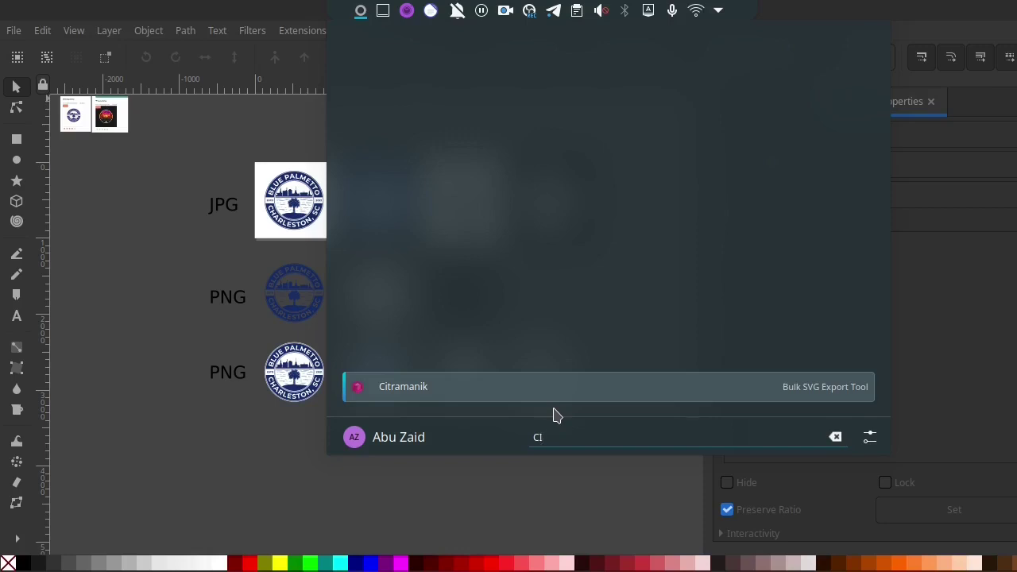
left_click(422, 396)
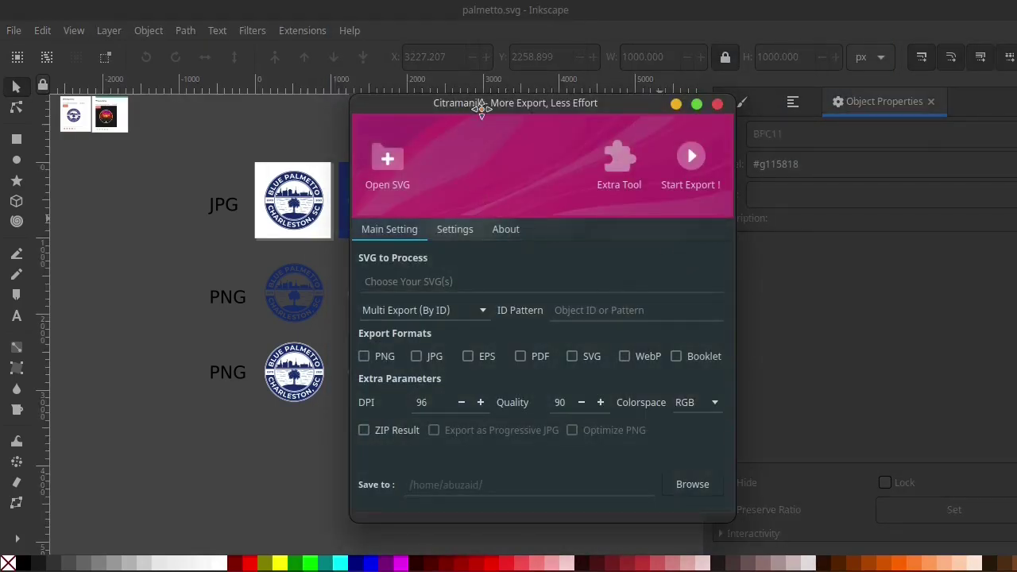
- Browse to Documents > 99 DESIGNS > WINNER CONTEST > PALMETTO and choose palmetto.svg
left_click_drag(481, 109, 751, 101)
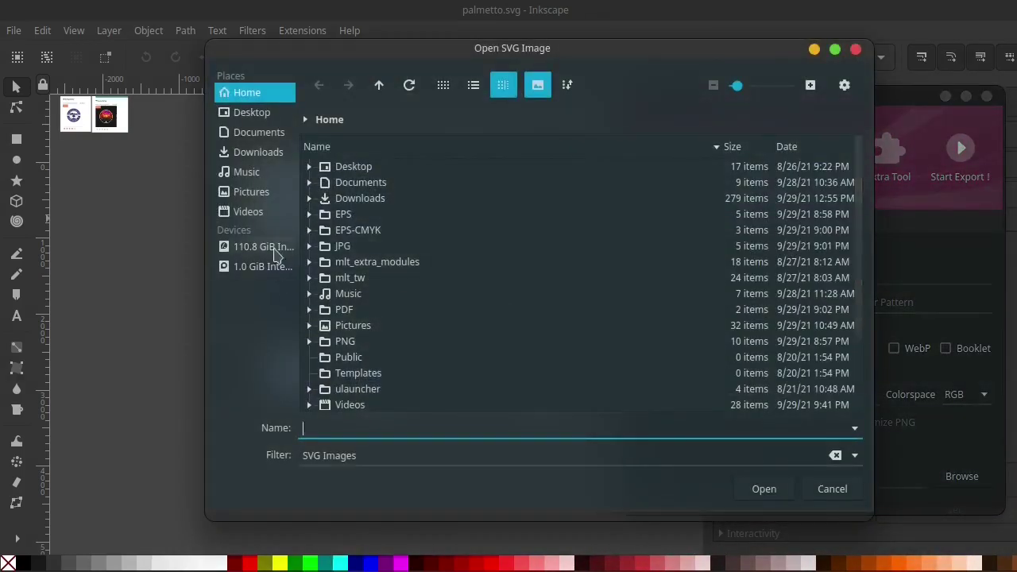
left_click(266, 135)
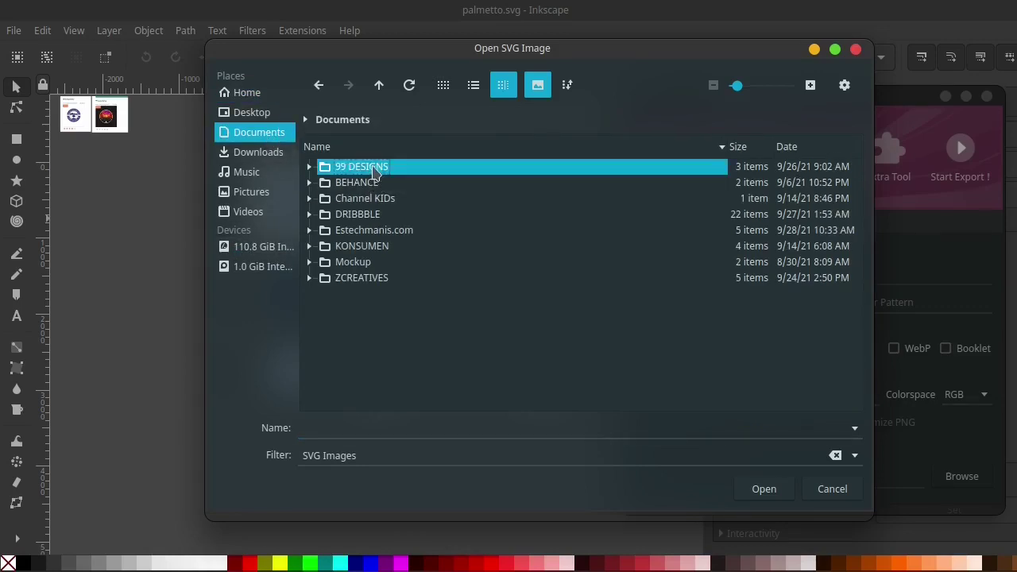
left_click(374, 167)
left_click(386, 197)
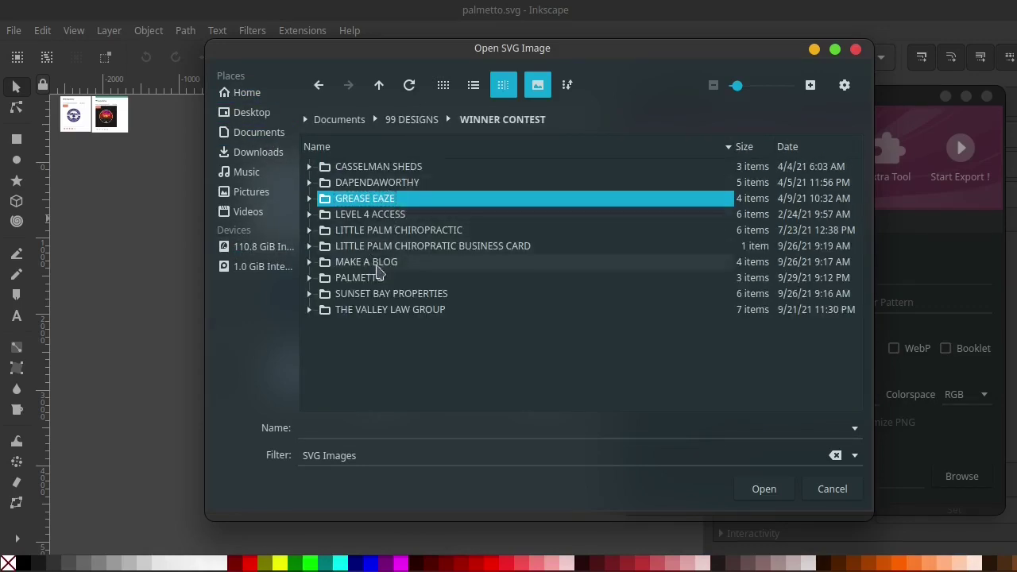
double_click(374, 278)
left_click(394, 184)
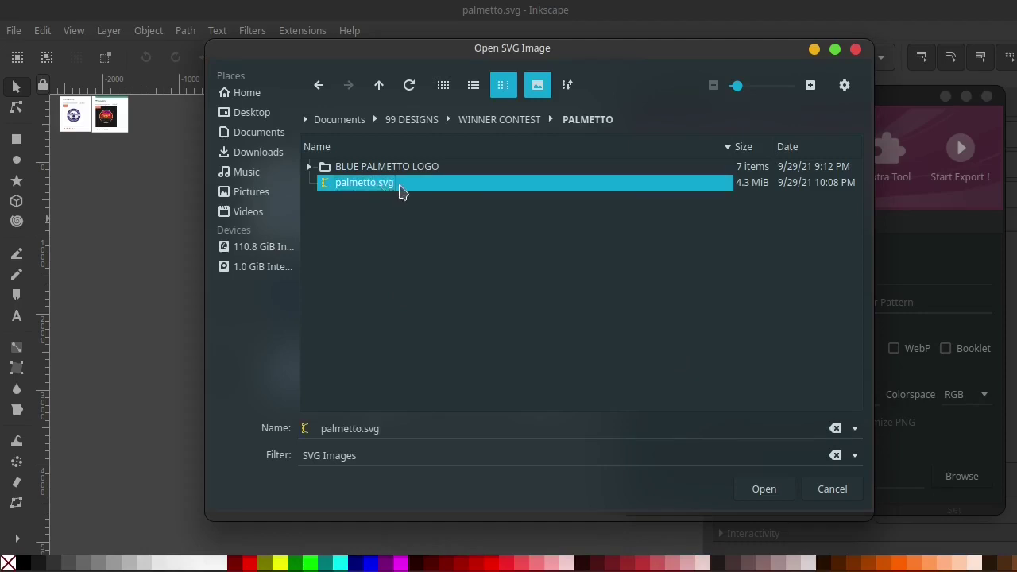
left_click_drag(355, 55, 585, 66)
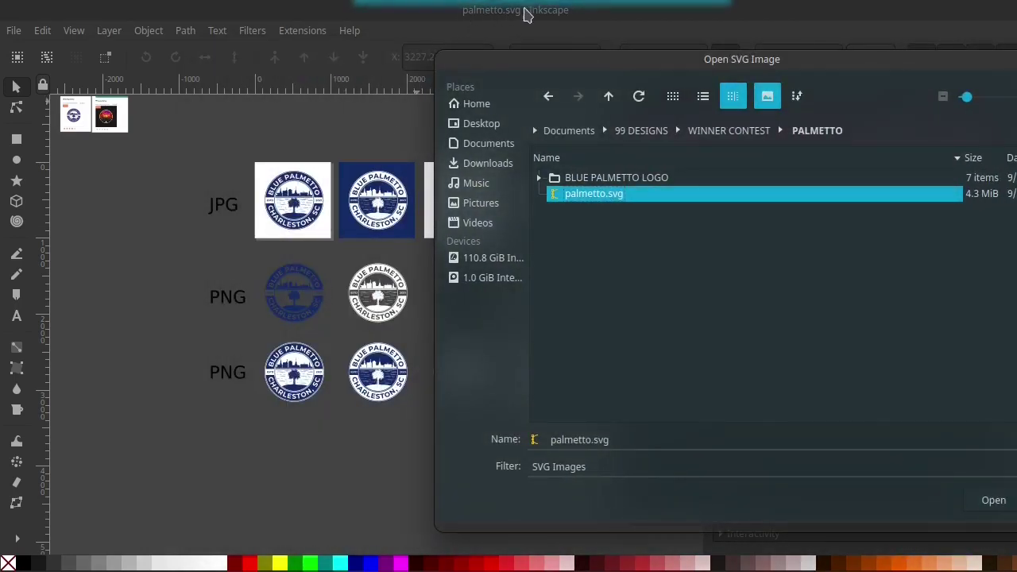
- Load palmetto.svg and configure the export with ID pattern BPC1, PNG format and 300 DPI
left_click(993, 500)
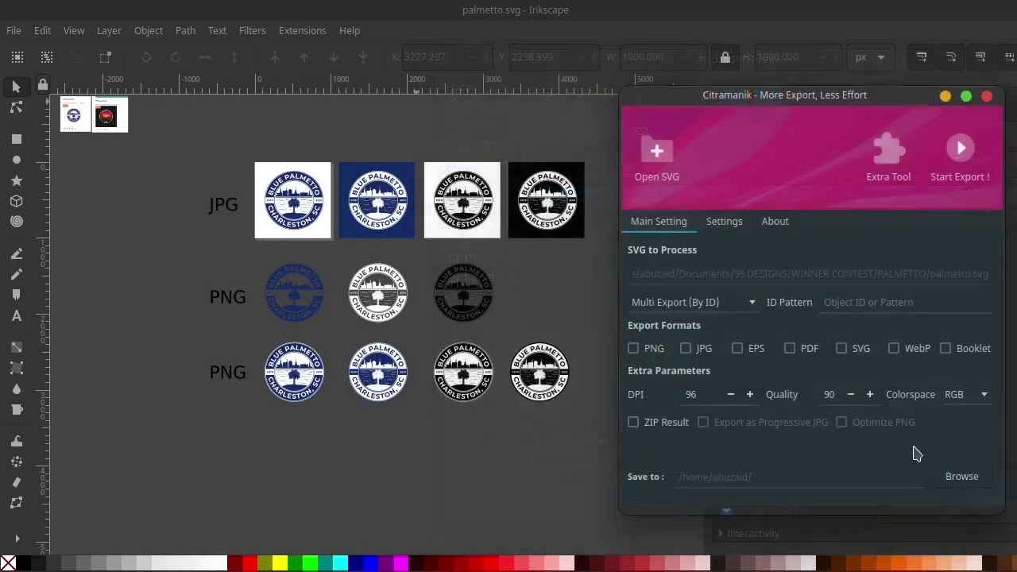
left_click_drag(766, 83, 676, 63)
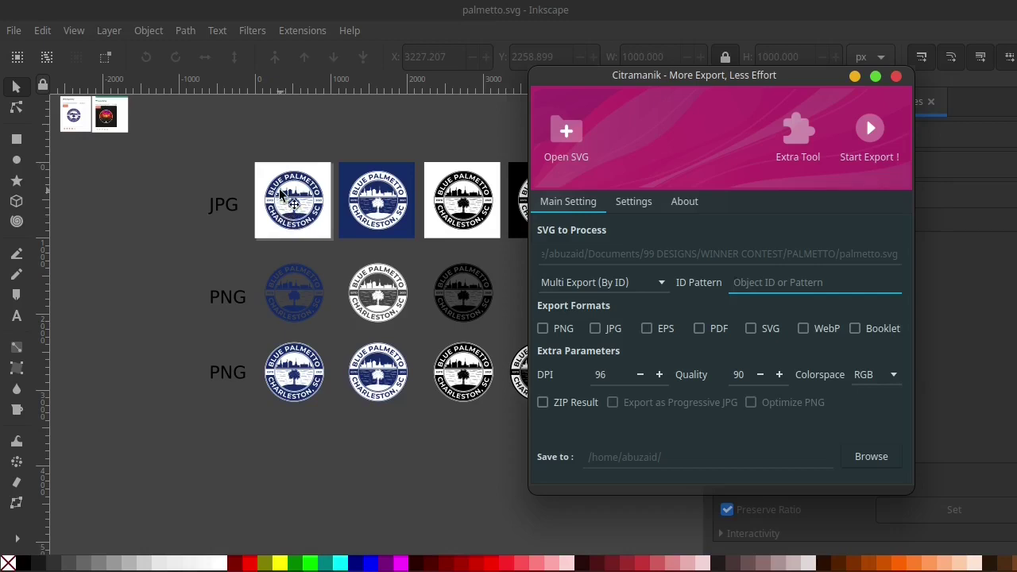
type("BPC1")
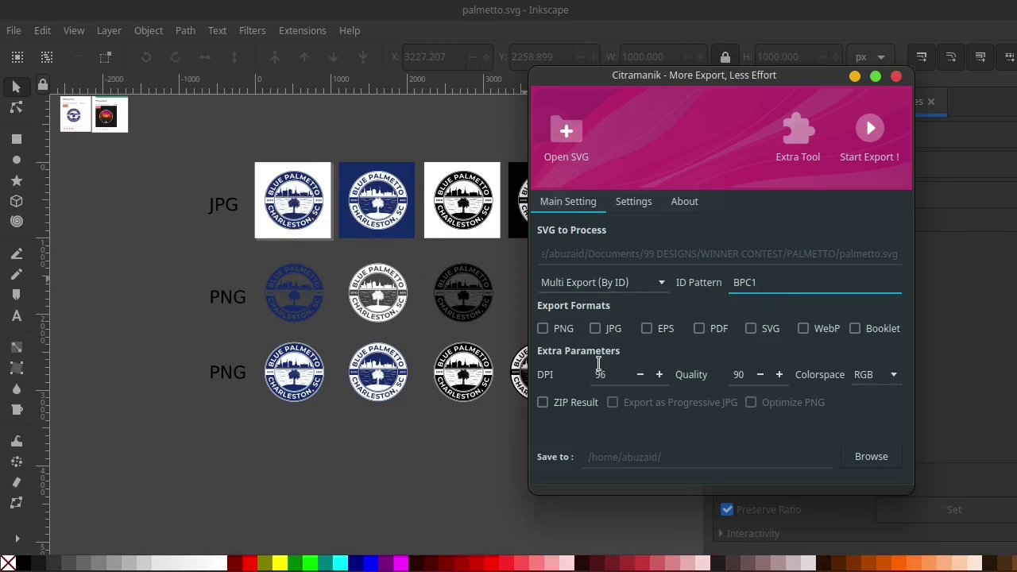
left_click(544, 329)
type("300")
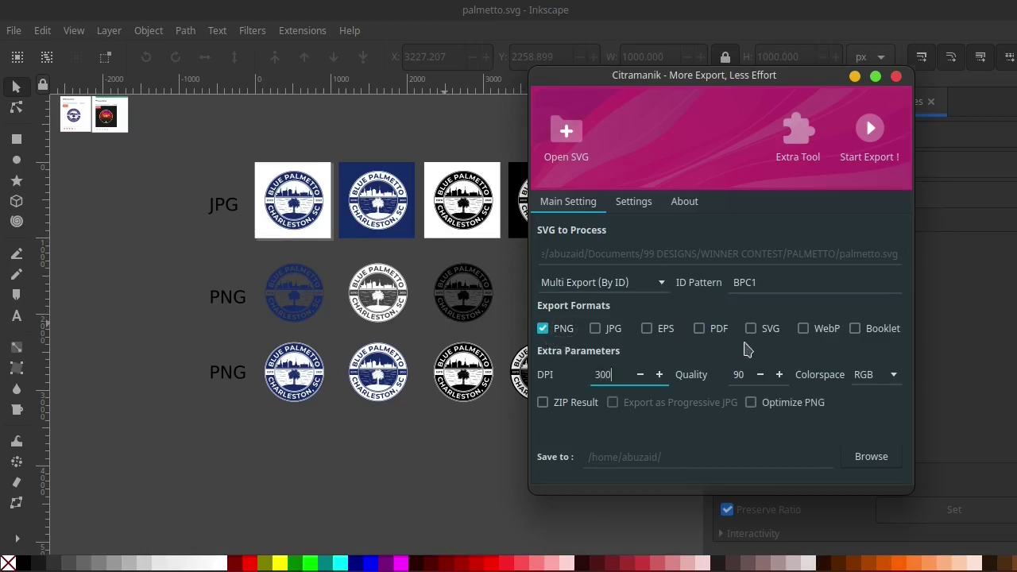
key("Tab")
left_click(852, 466)
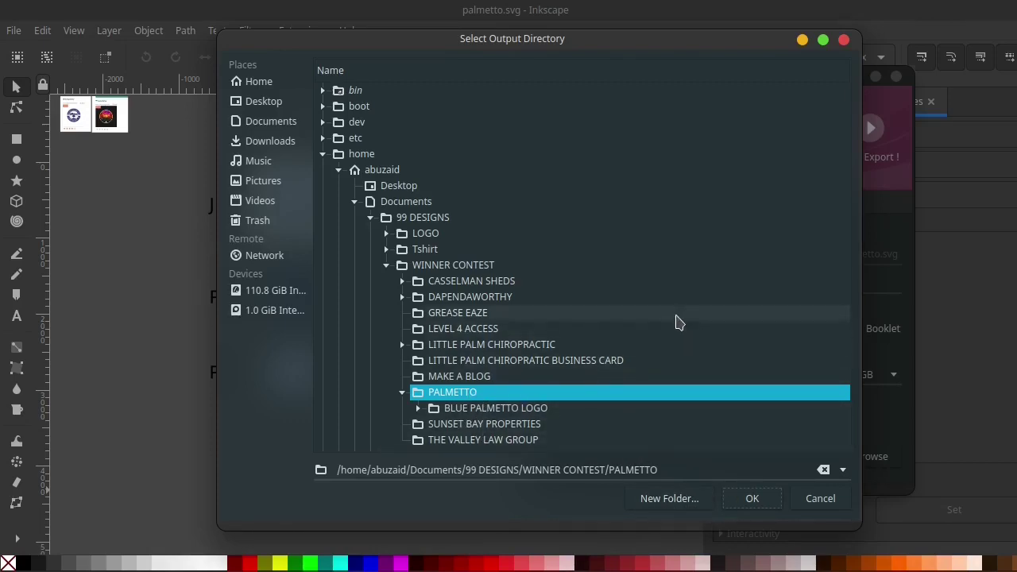
- Create a TEST folder inside PALMETTO and make it the export output directory
left_click(670, 499)
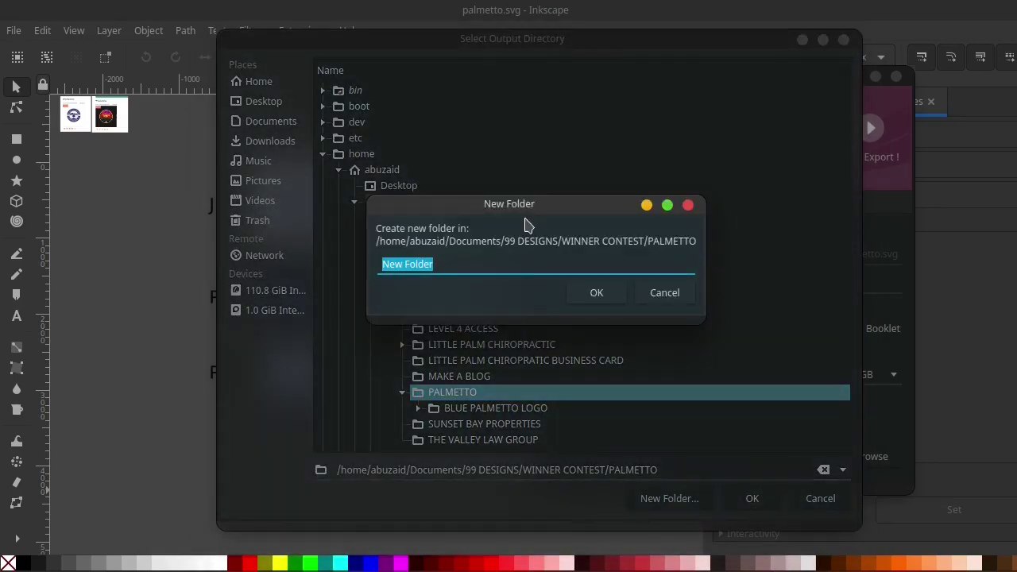
type("TYES")
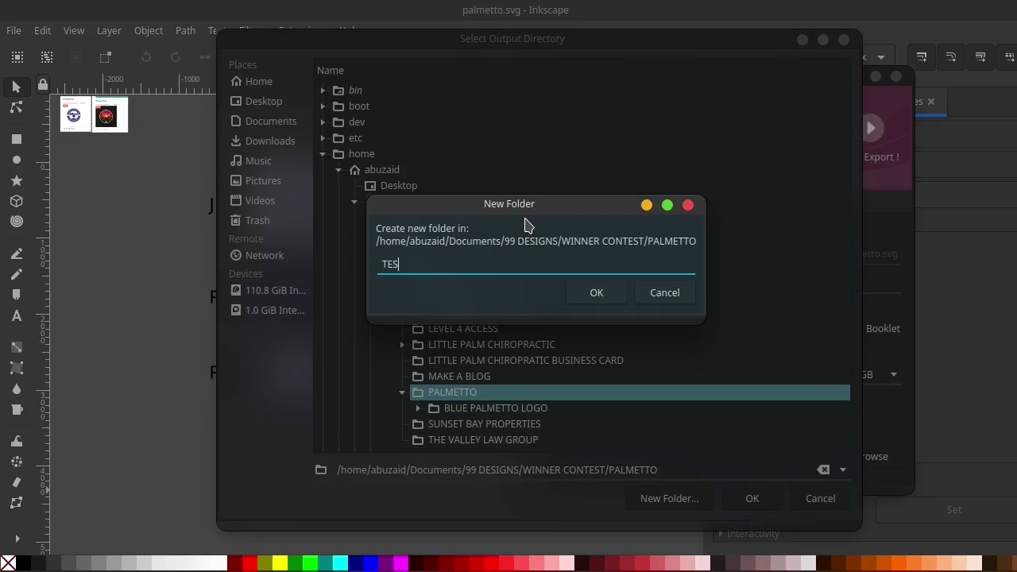
left_click(610, 303)
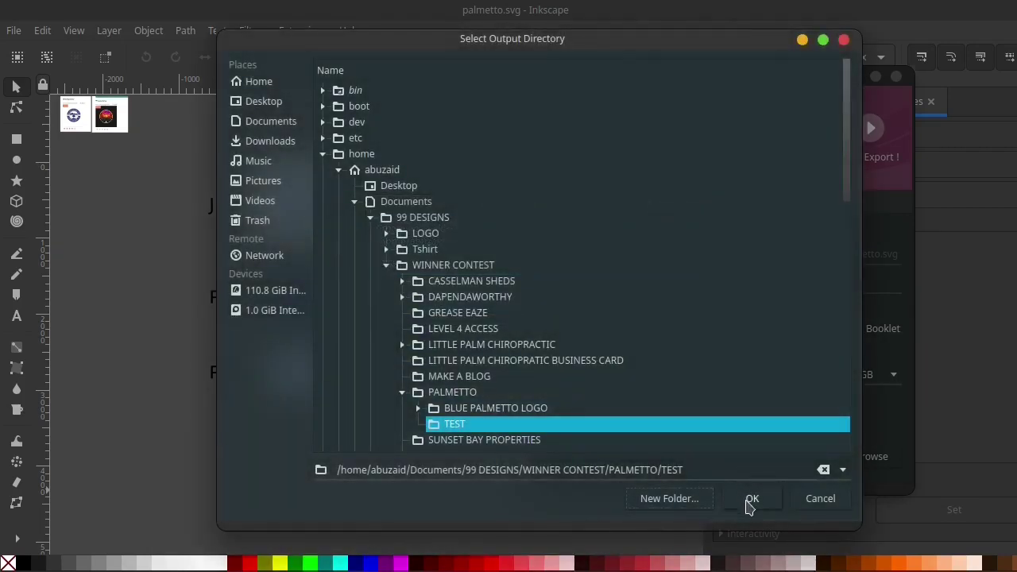
left_click(752, 498)
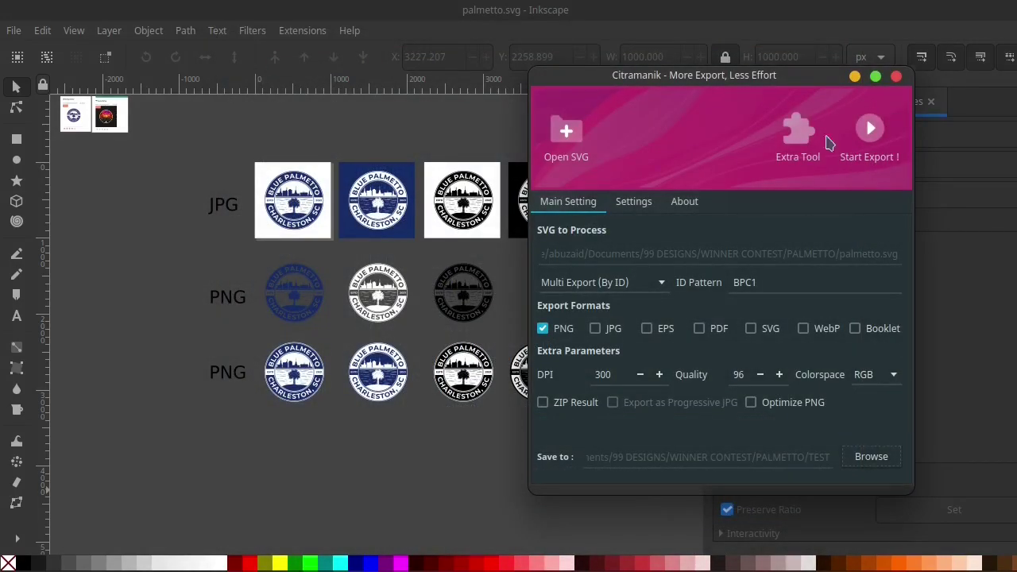
- Export the three BPC1 objects as PNG into TEST and dismiss the success message
left_click(871, 186)
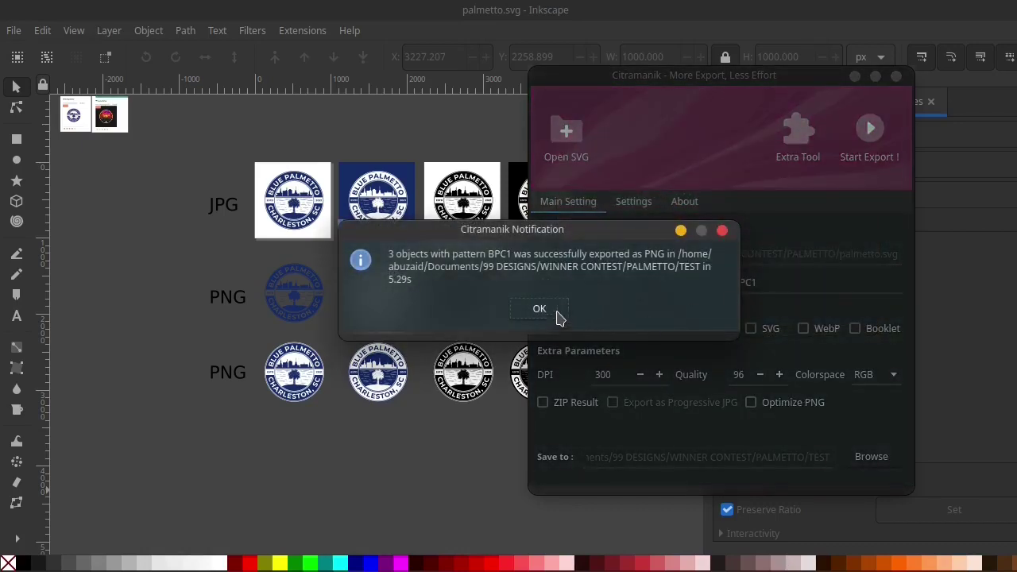
left_click(556, 313)
type("2")
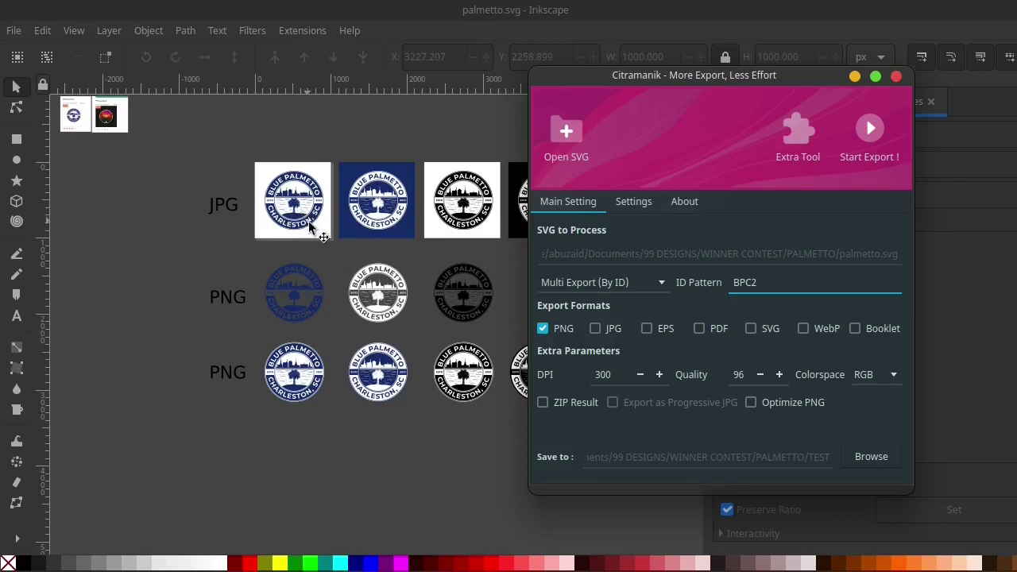
- Add JPG, EPS and PDF formats, set pattern BPC1 and run the export
left_click(595, 329)
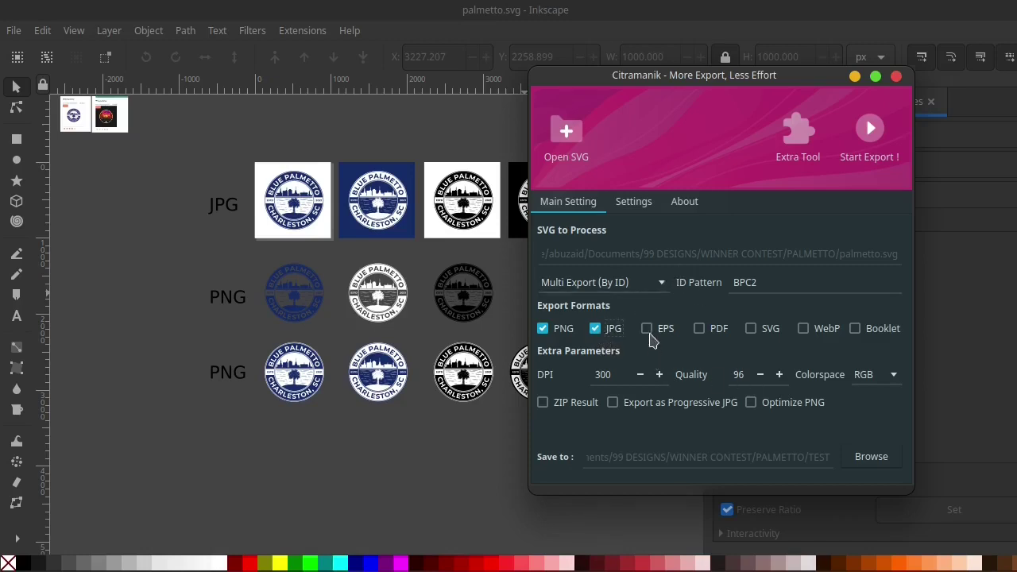
left_click(649, 332)
left_click(700, 330)
left_click(765, 284)
type("1")
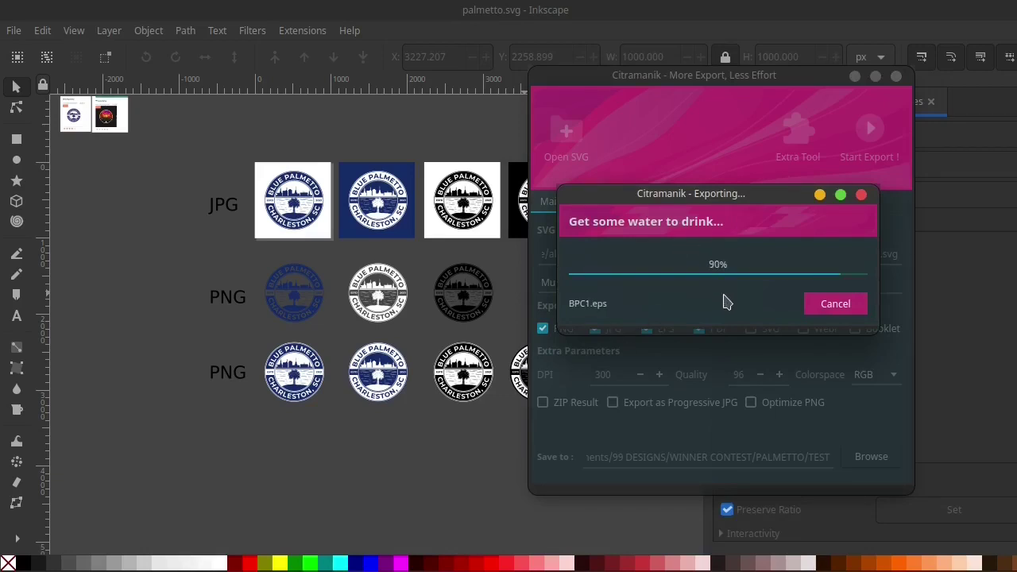
left_click(567, 310)
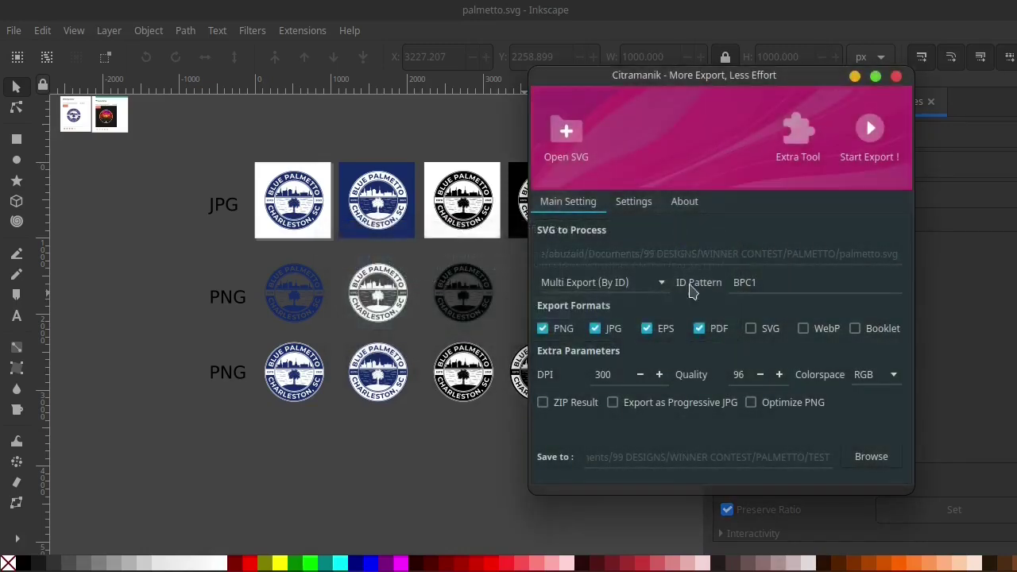
- Drop EPS and PDF, then re-export the BPC1 objects as PNG and JPG
left_click_drag(558, 87, 645, 100)
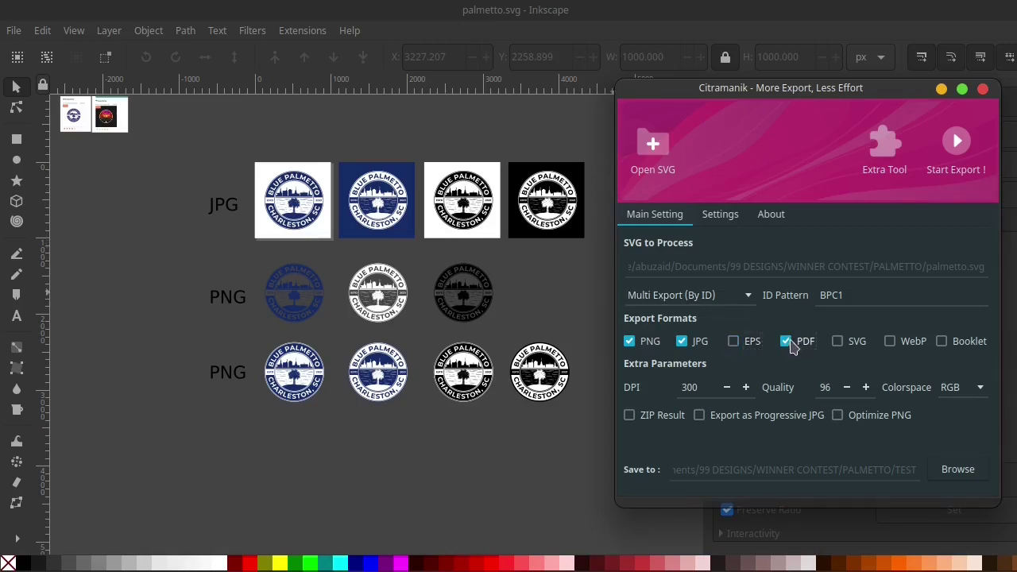
left_click(785, 342)
left_click(961, 164)
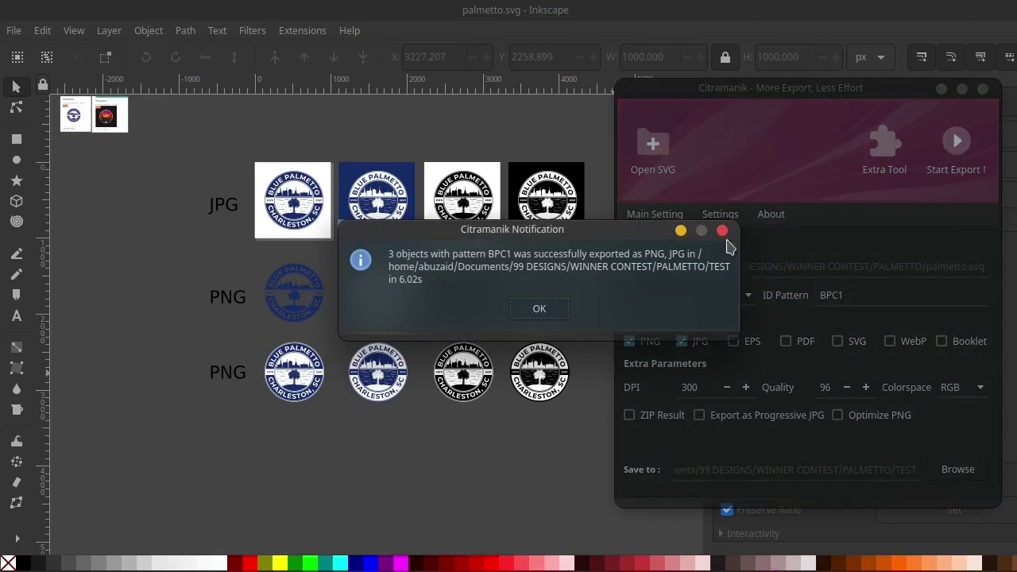
left_click(722, 231)
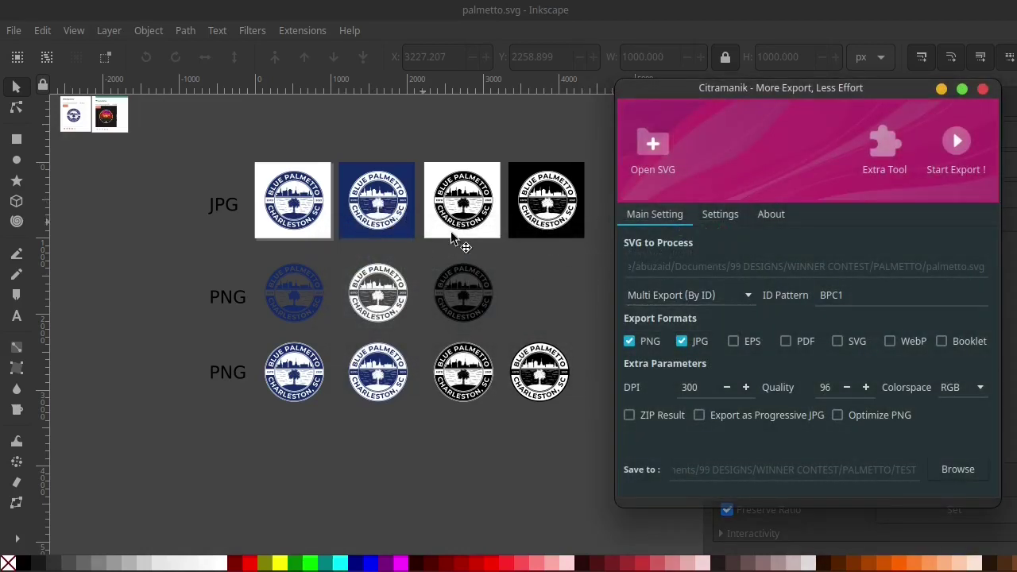
- Try exporting with ID pattern BPC3 and dismiss the 'Cannot find any object' error
left_click(838, 292)
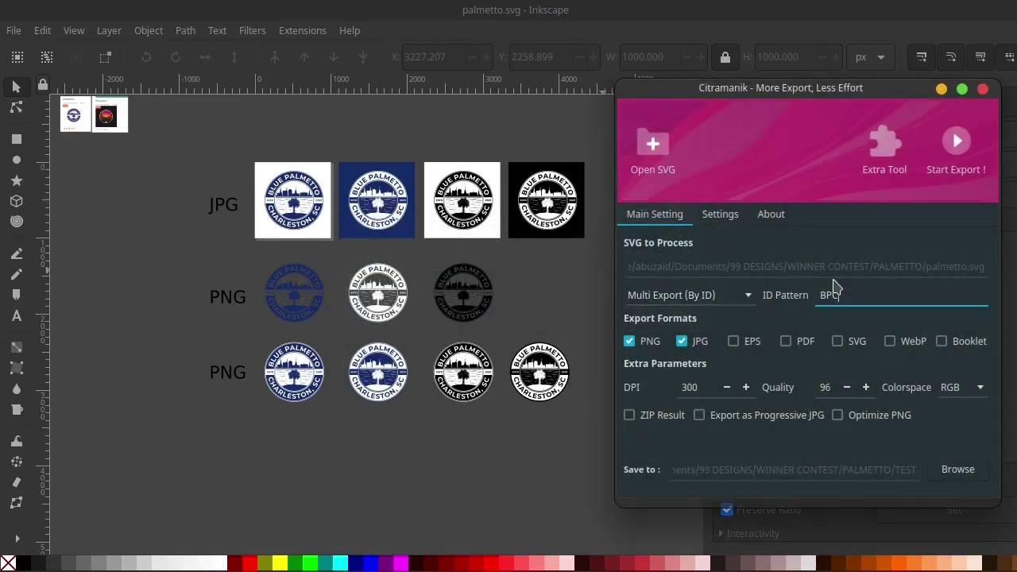
type("2")
left_click(956, 145)
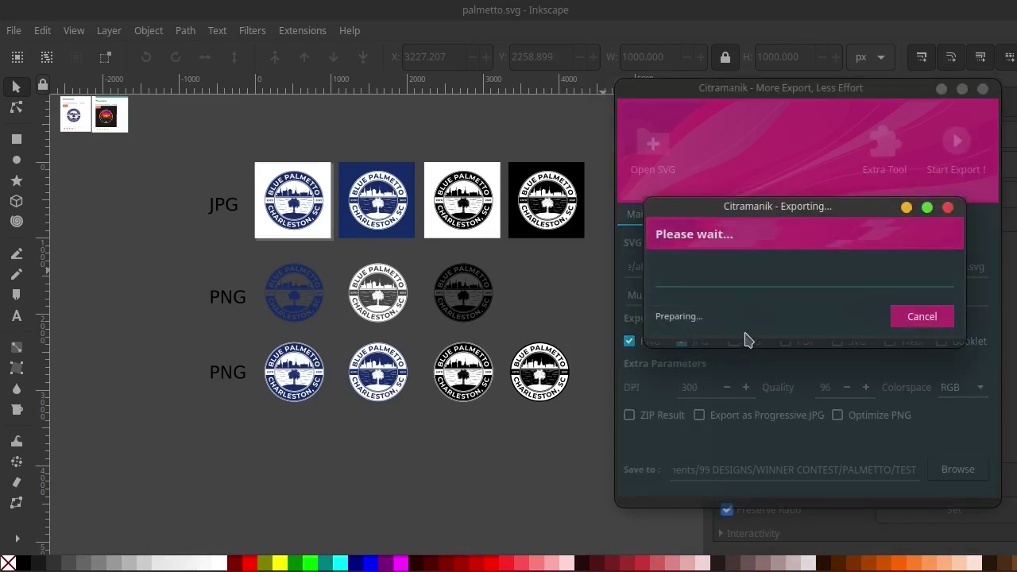
key("Return")
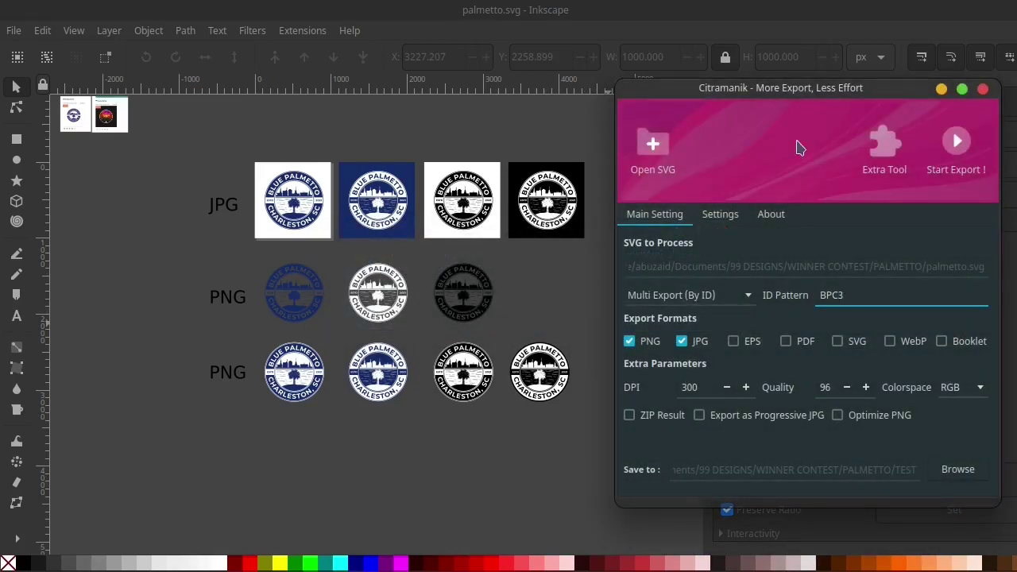
key("Return")
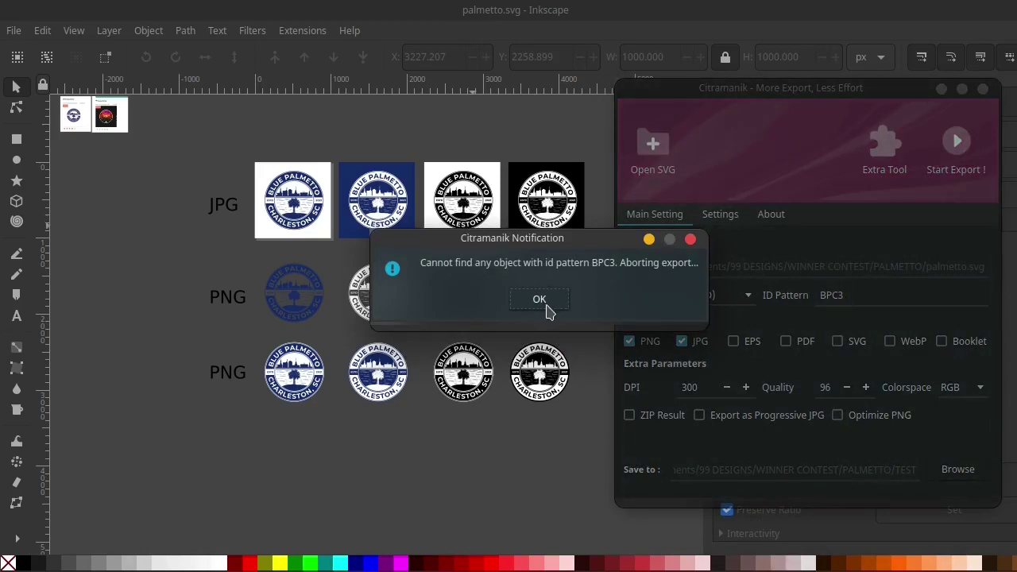
left_click(538, 300)
- Give the third JPG tile the ID BPC3 in Object Properties and save palmetto.svg
left_click(482, 226)
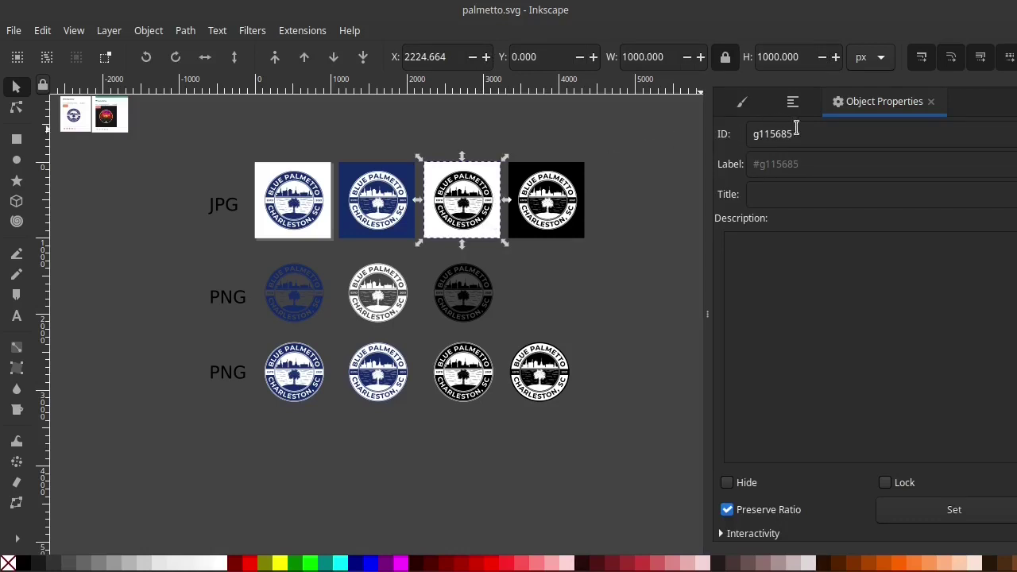
double_click(796, 130)
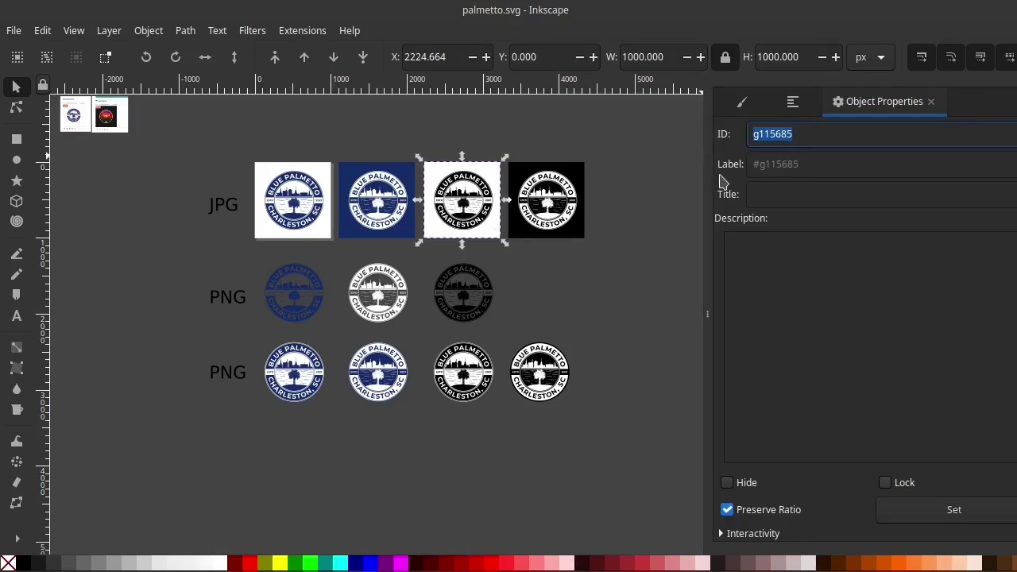
type("BPC1")
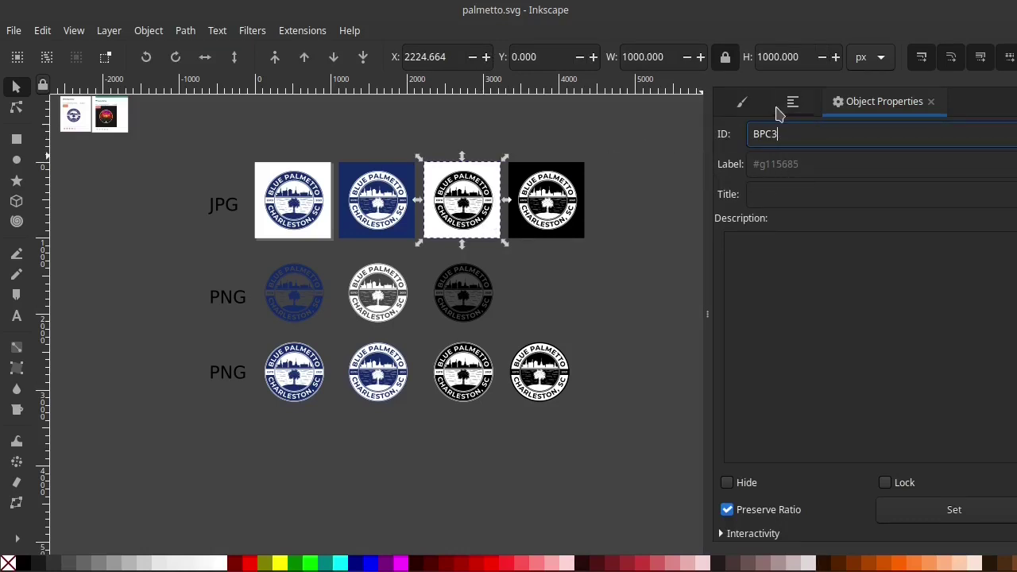
left_click(947, 511)
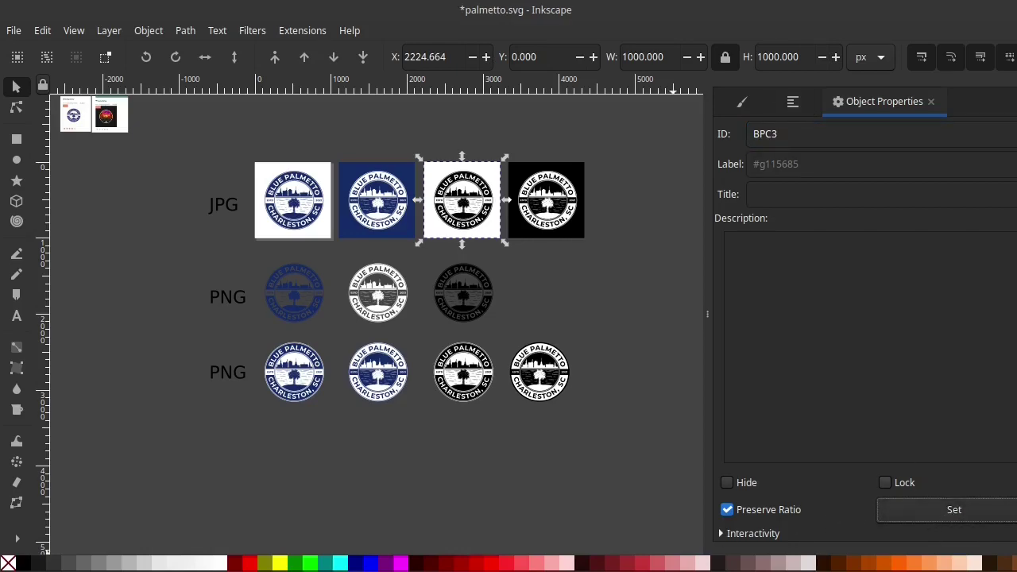
key("ctrl+s")
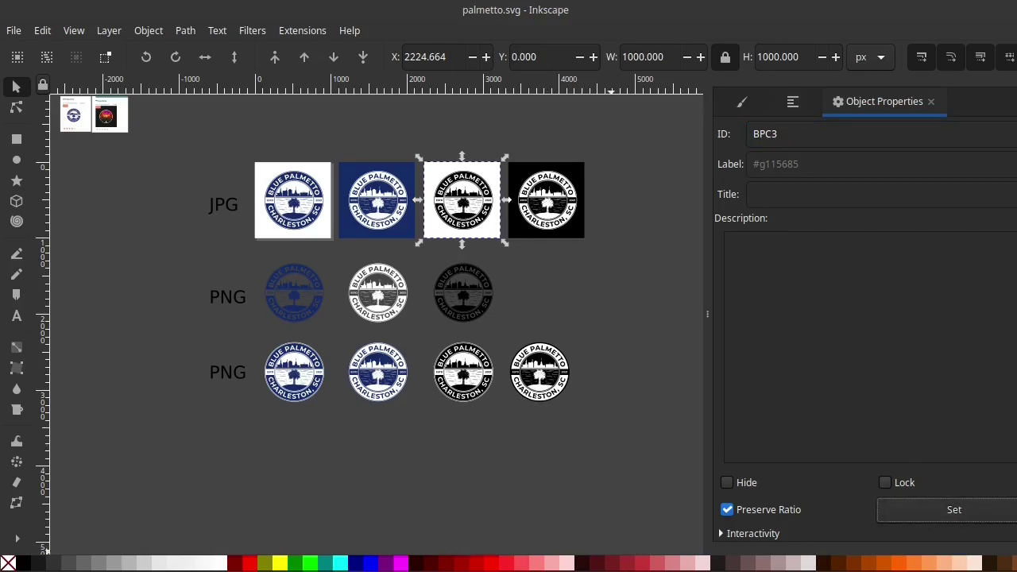
key("alt+Tab")
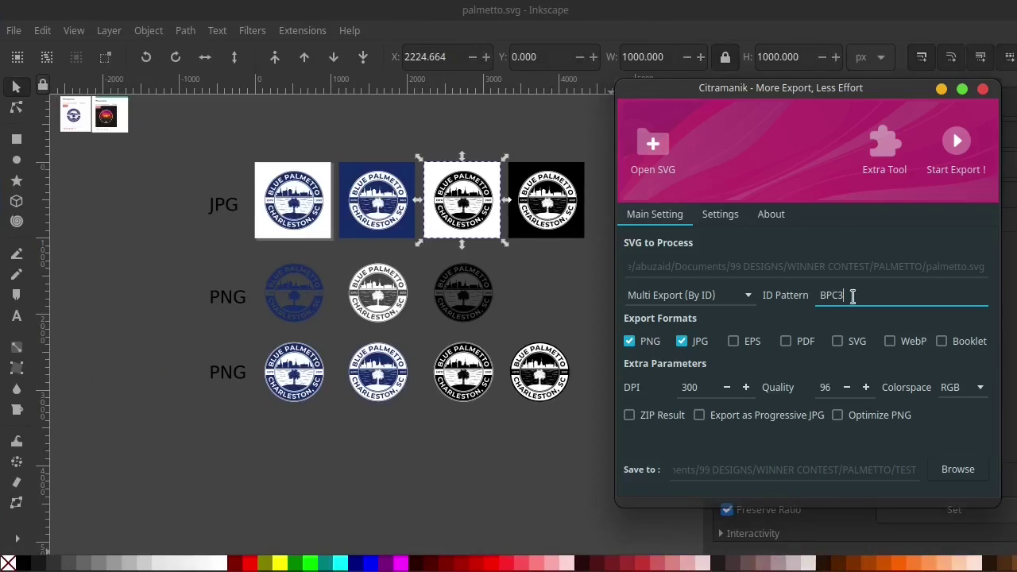
- Export badges BPC3 and BPC4 as PNG and JPG into the TEST folder
key("Return")
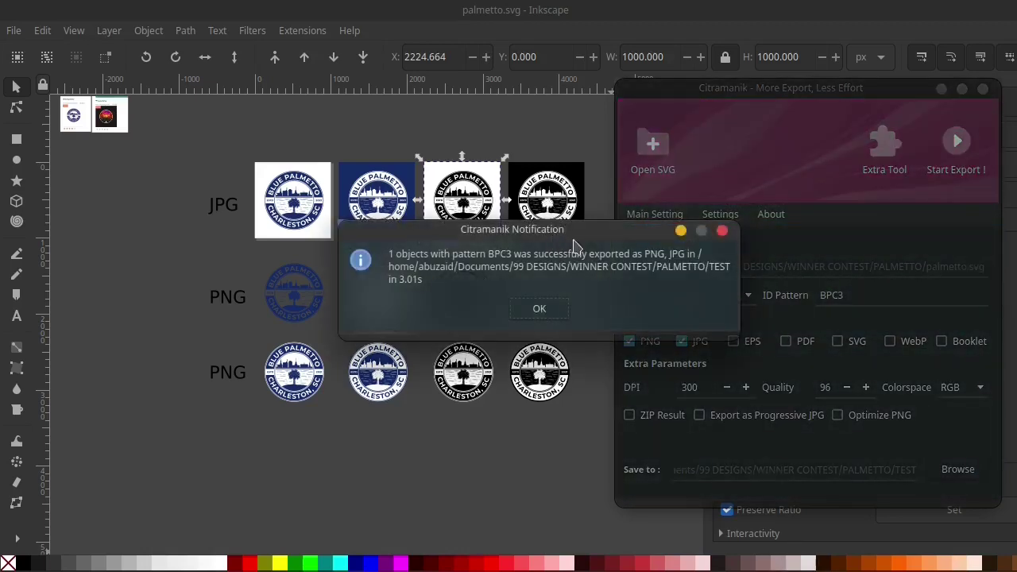
left_click(540, 309)
key("alt+Tab")
left_click(566, 232)
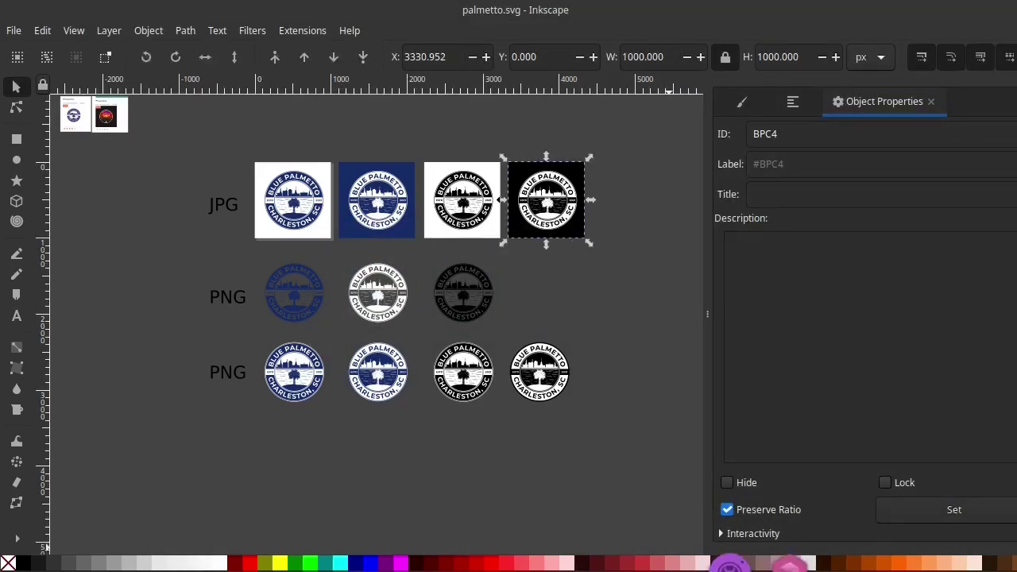
key("alt+Tab")
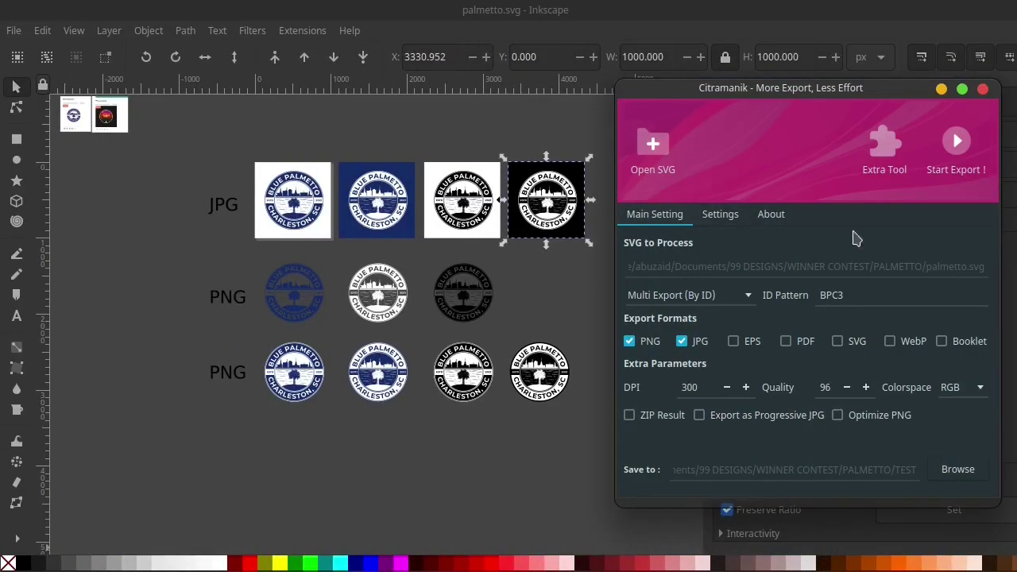
left_click(856, 294)
type("4")
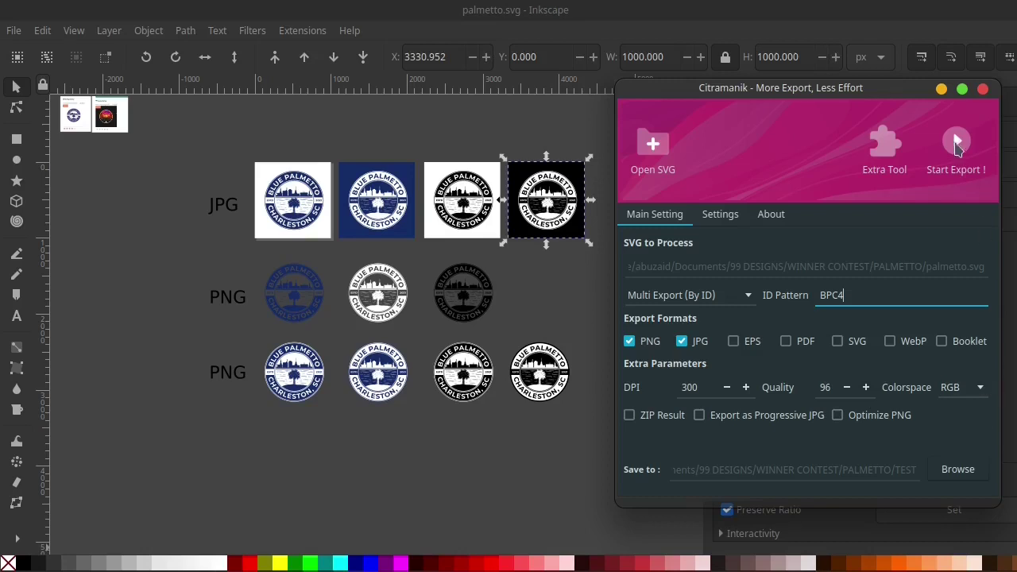
left_click(991, 197)
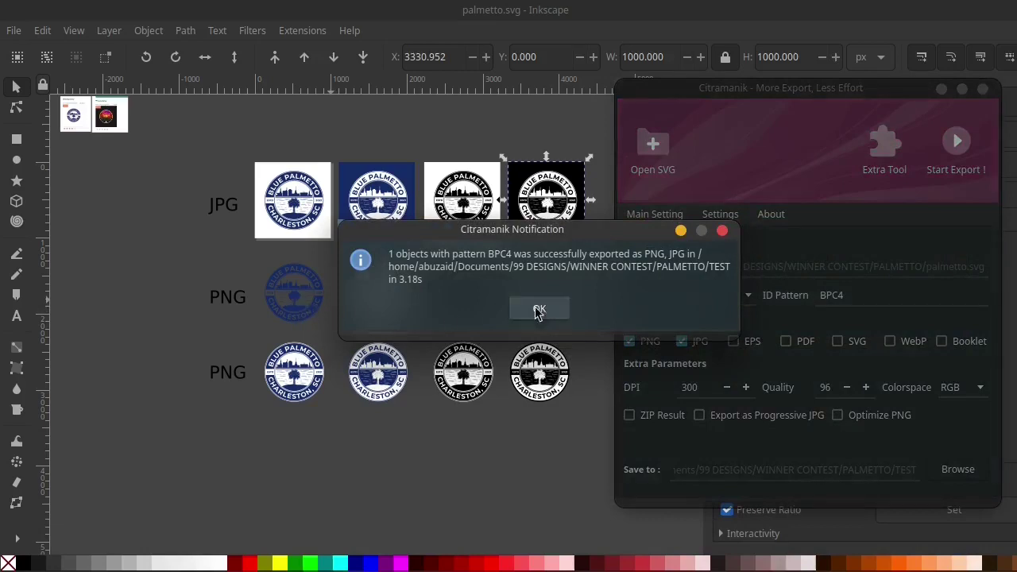
left_click(539, 309)
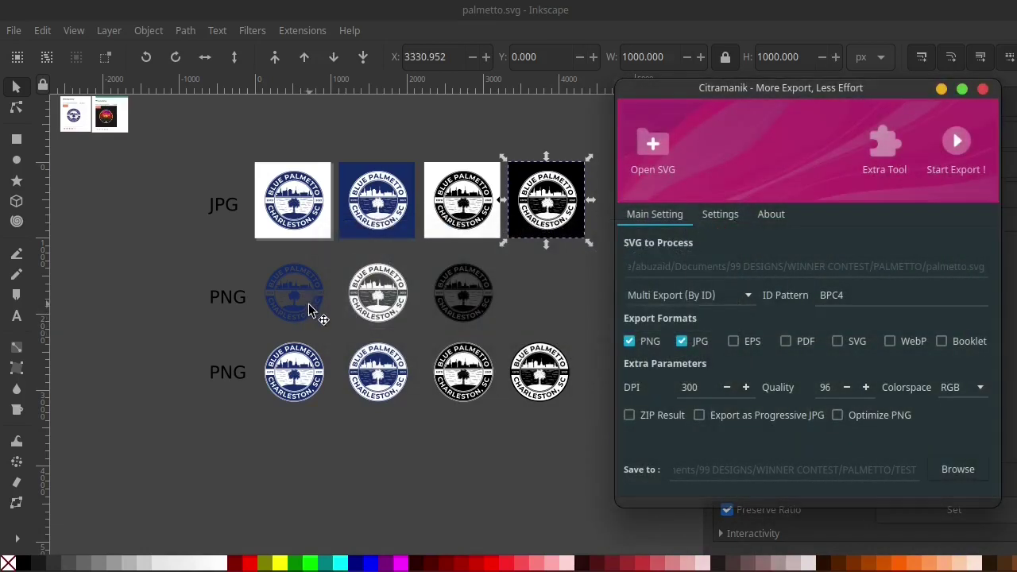
- Export badge BPC5 as PNG only, with JPG output unticked
left_click(288, 308)
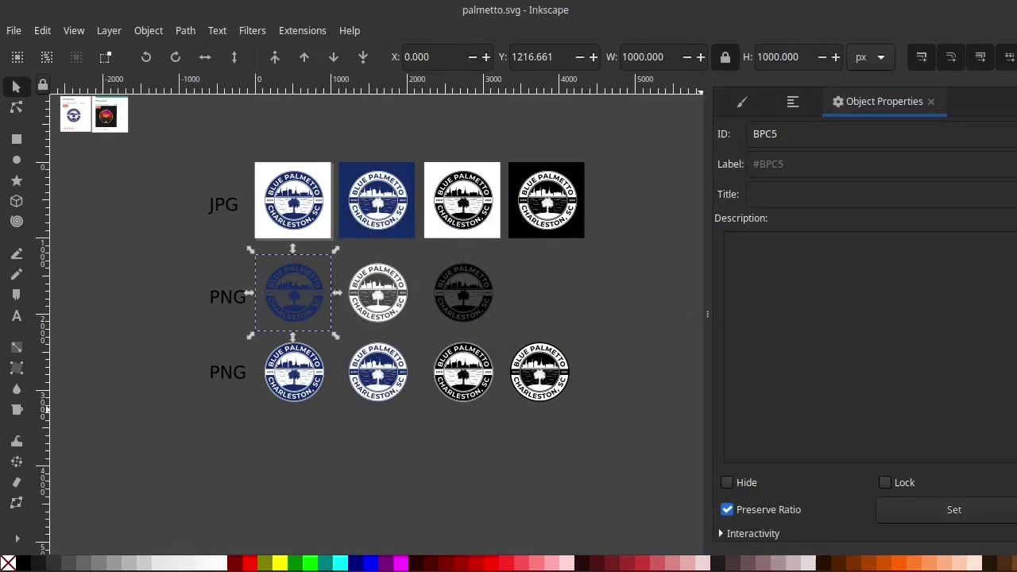
left_click(741, 566)
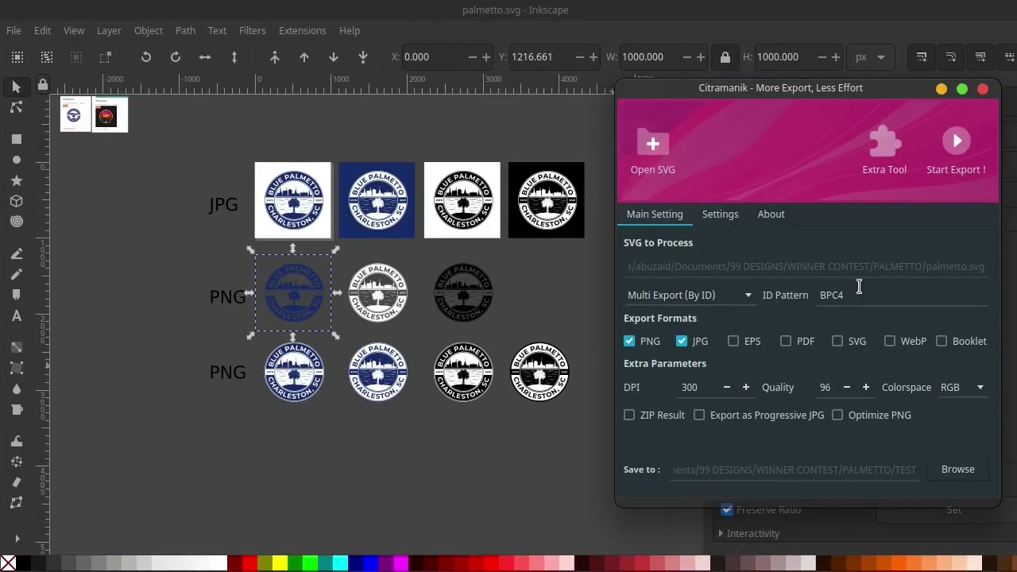
left_click(858, 295)
type("5")
left_click(683, 343)
left_click(683, 344)
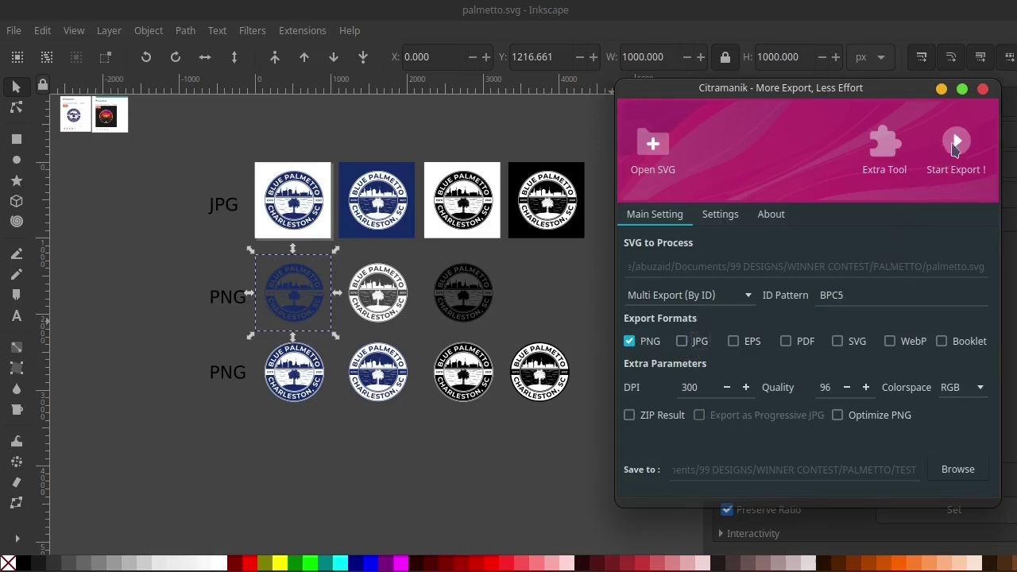
left_click(947, 162)
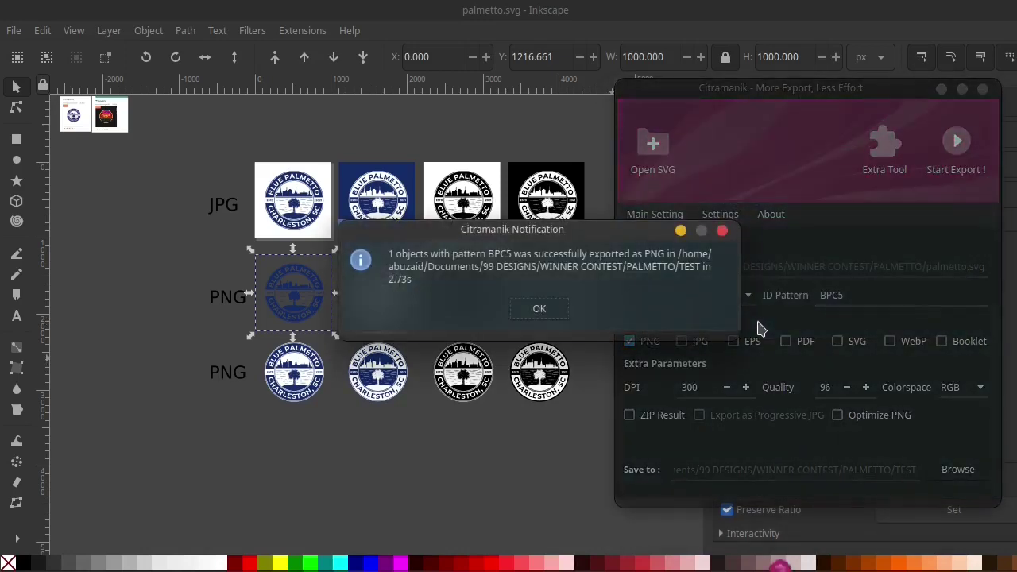
left_click(537, 308)
left_click(303, 380)
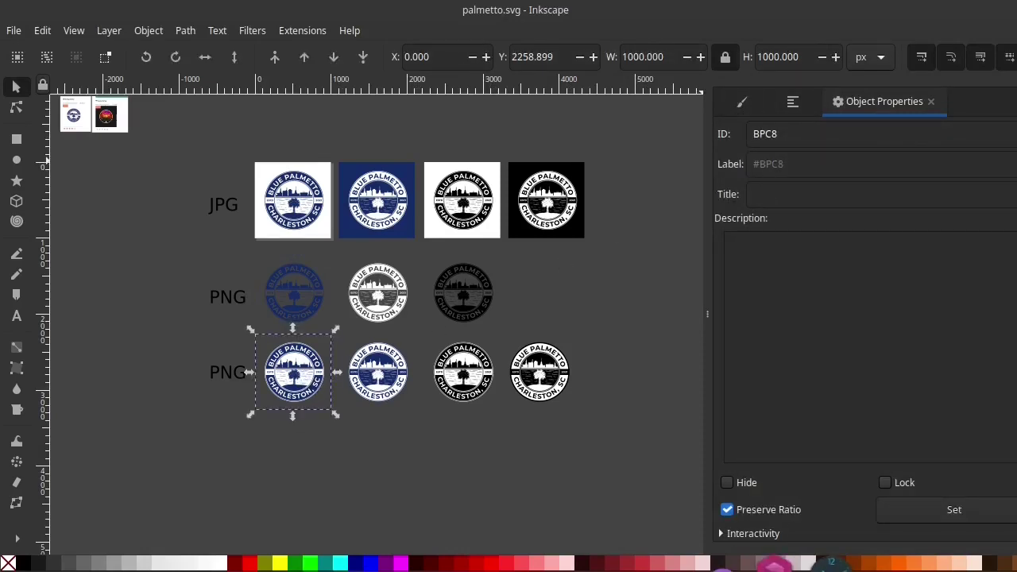
- Export badge BPC8 as PNG into TEST, then close Citramanik
key("alt+Tab")
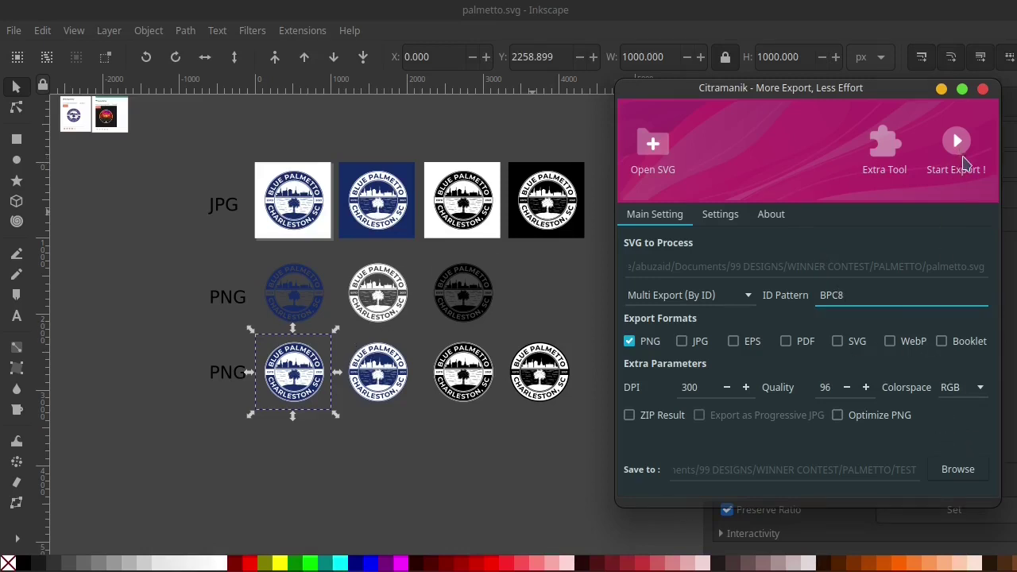
left_click(964, 162)
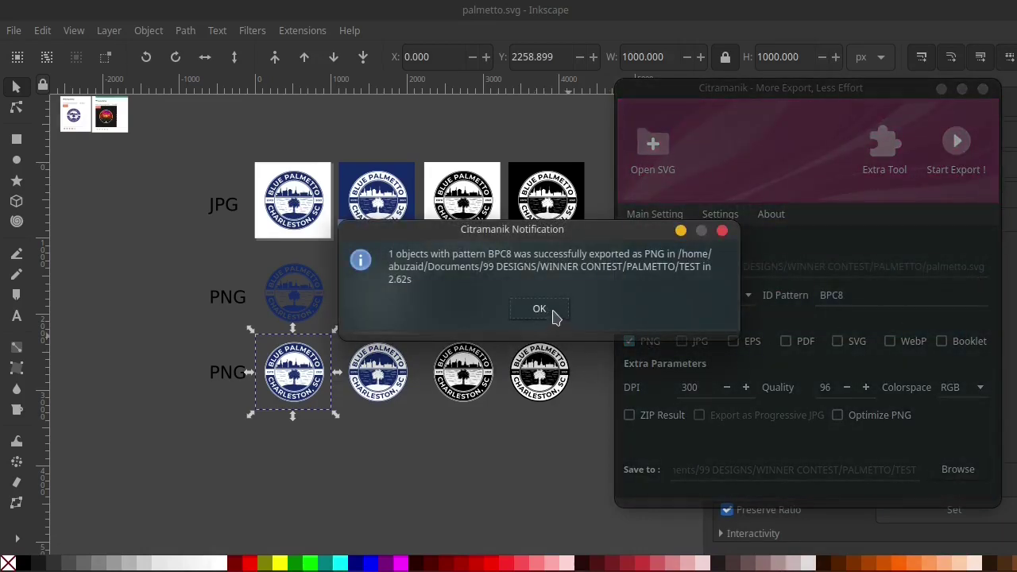
left_click(553, 312)
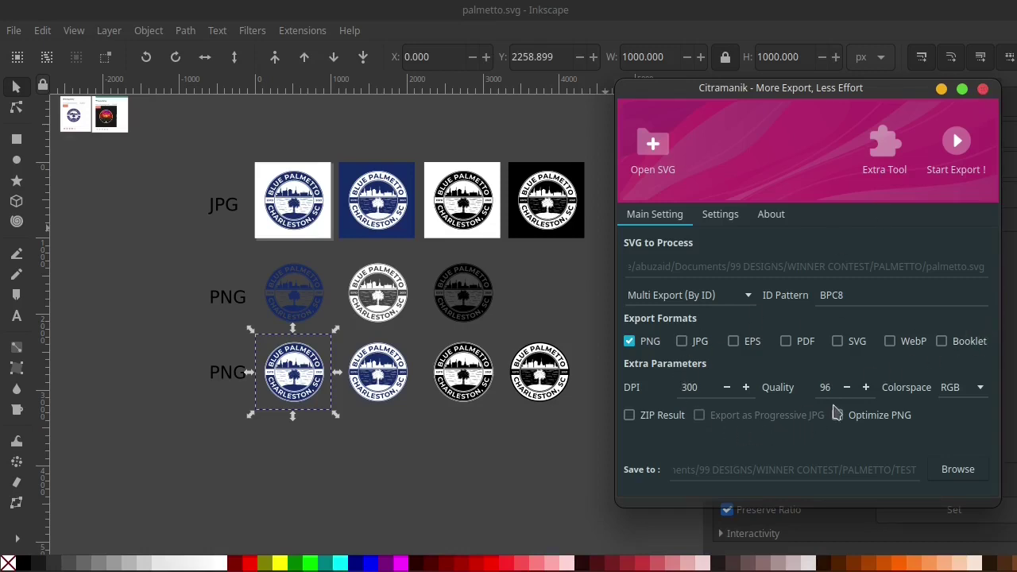
left_click(983, 89)
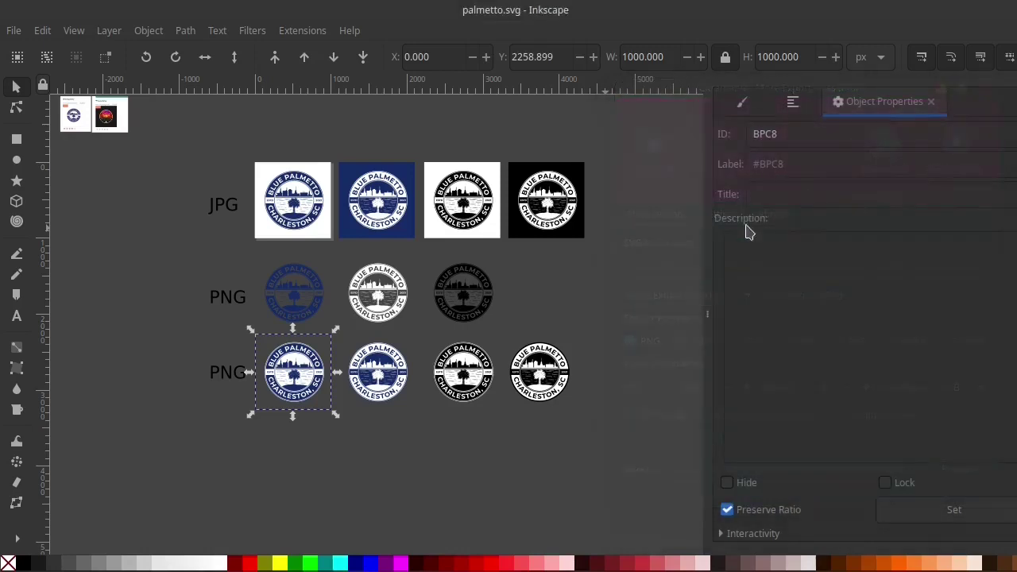
left_click(574, 313)
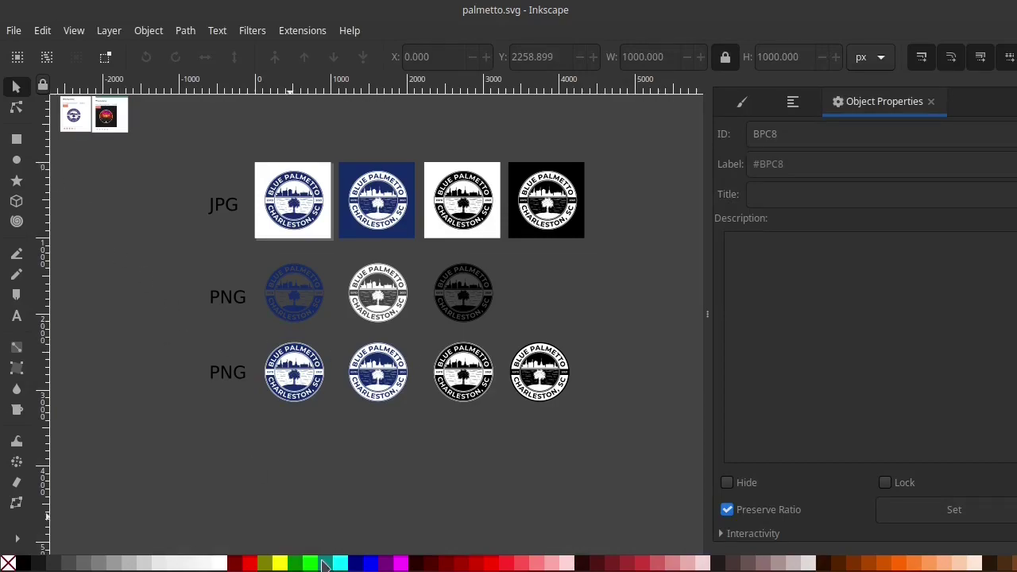
left_click(365, 564)
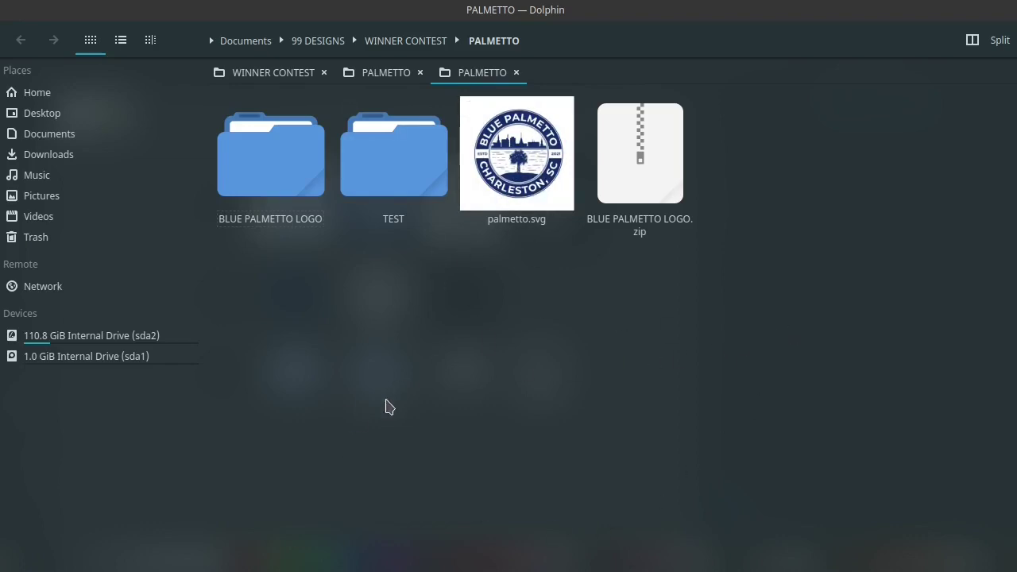
- Open a Konsole terminal in the PALMETTO folder via Dolphin's Actions menu
right_click(399, 350)
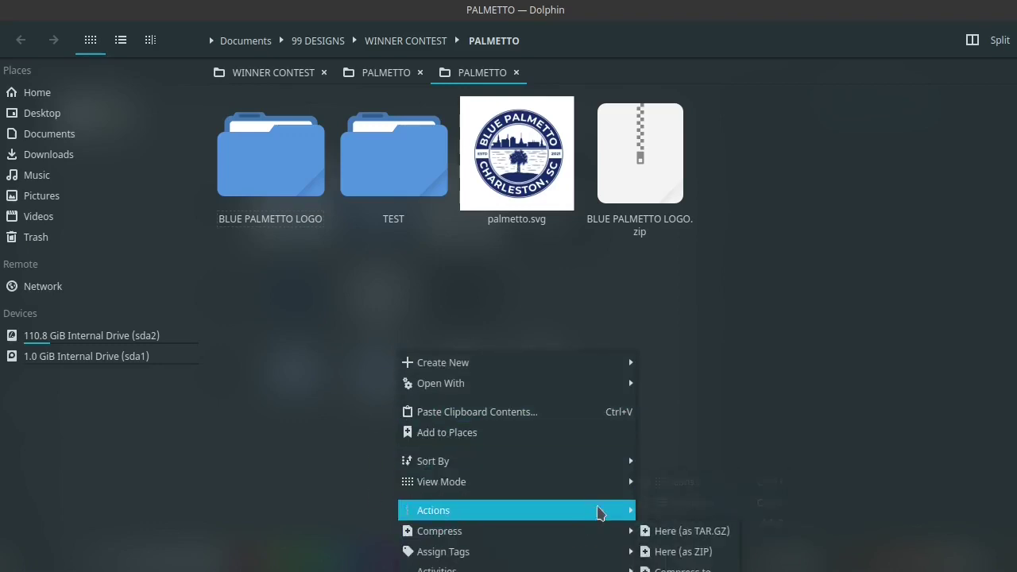
mouse_move(433, 510)
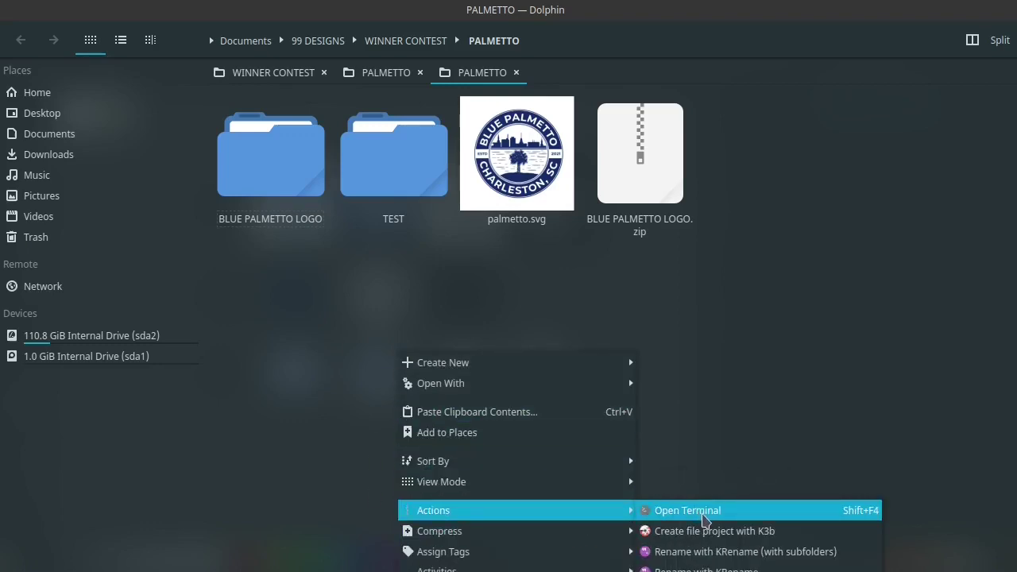
left_click(702, 513)
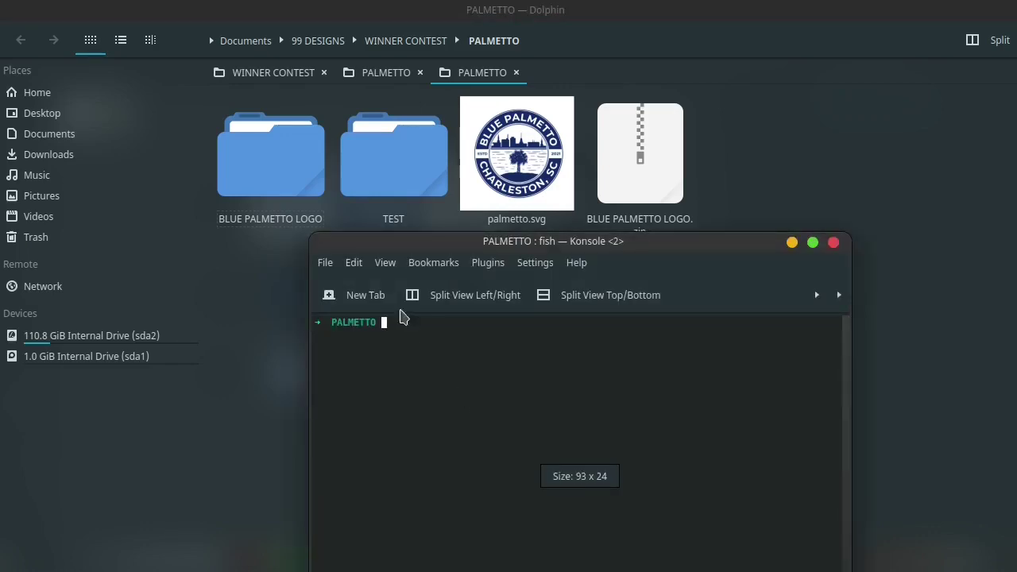
- Run l7-export on palmetto.svg, choosing Ai format and RGB colorspace
left_click_drag(387, 242, 450, 246)
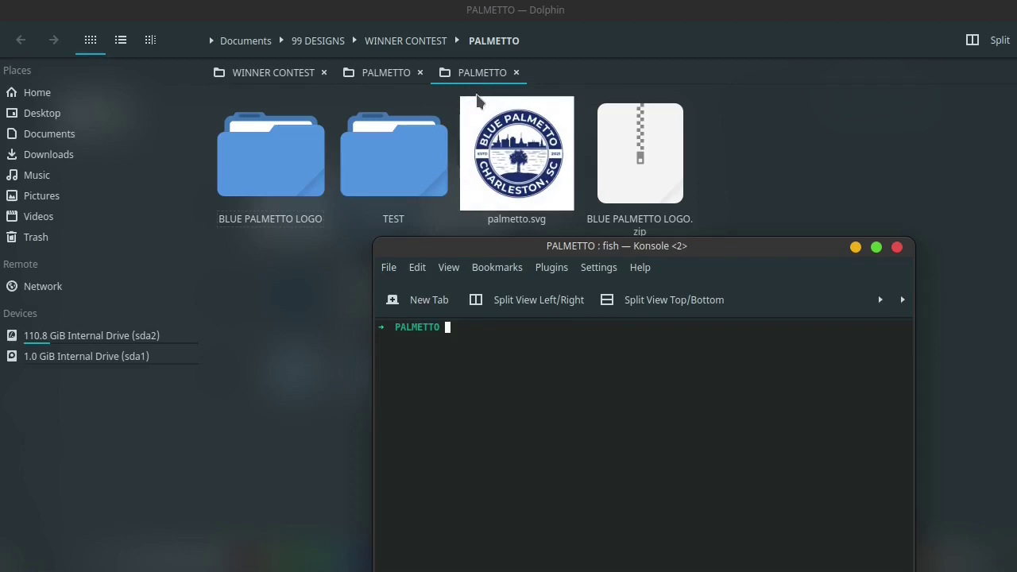
type("l7")
type("P")
key("Tab")
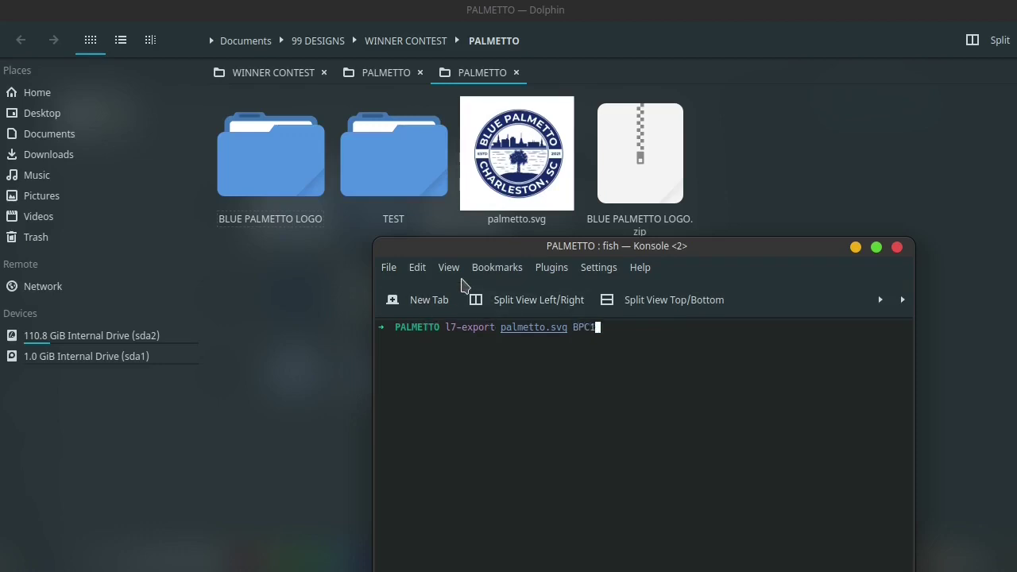
key("Return")
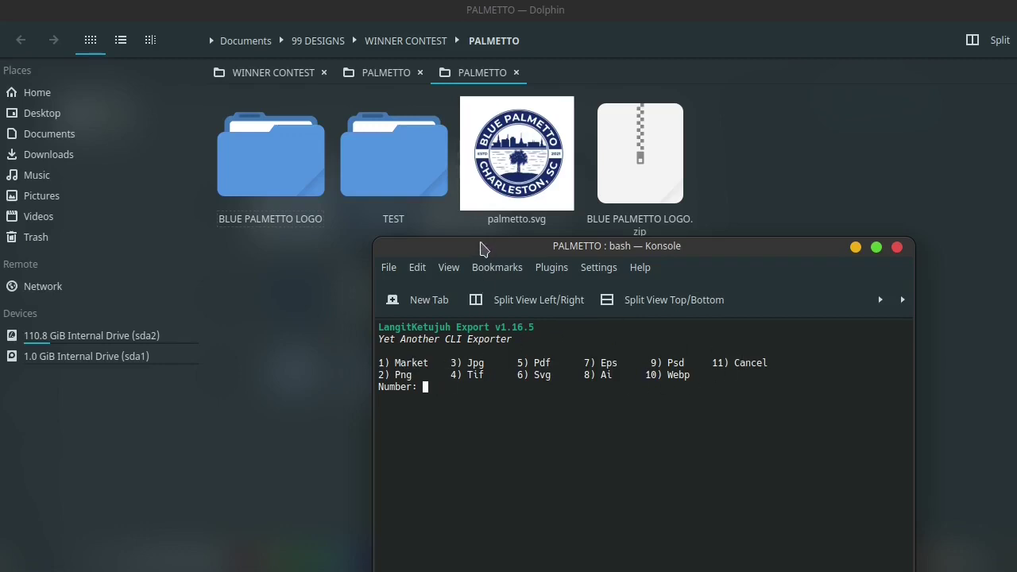
left_click_drag(481, 245, 477, 289)
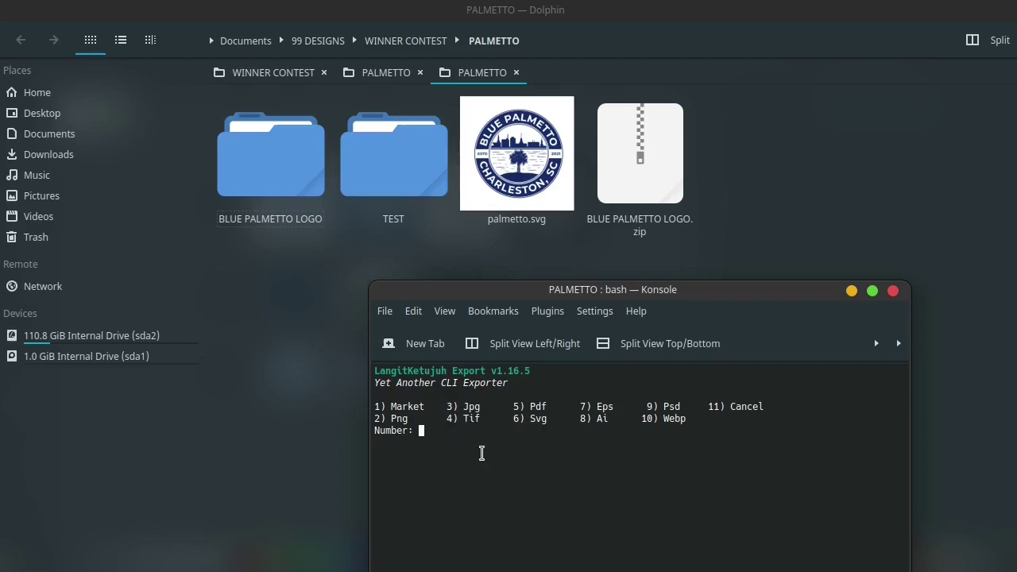
left_click_drag(499, 294, 492, 274)
type("8")
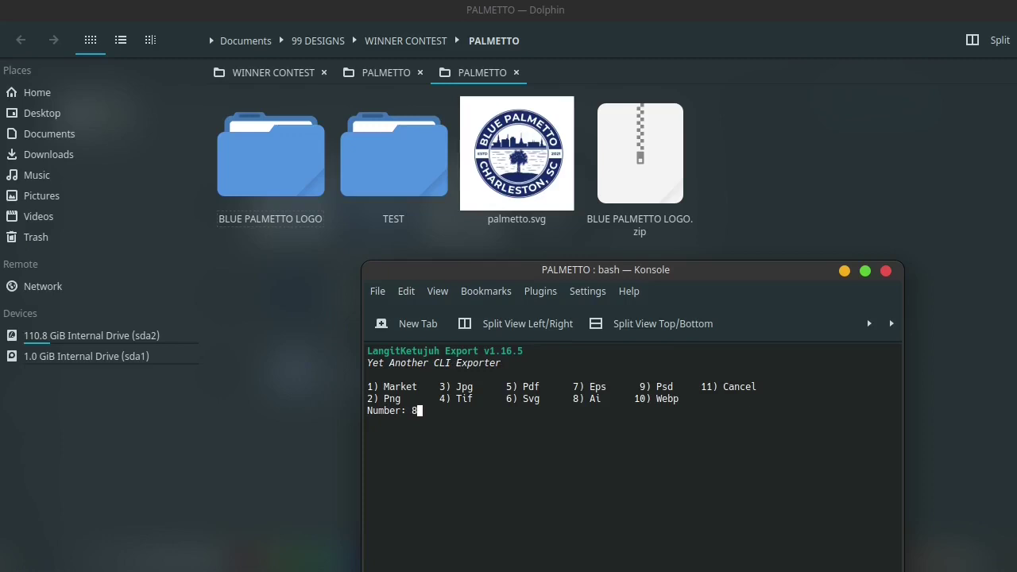
key("Return")
type("1")
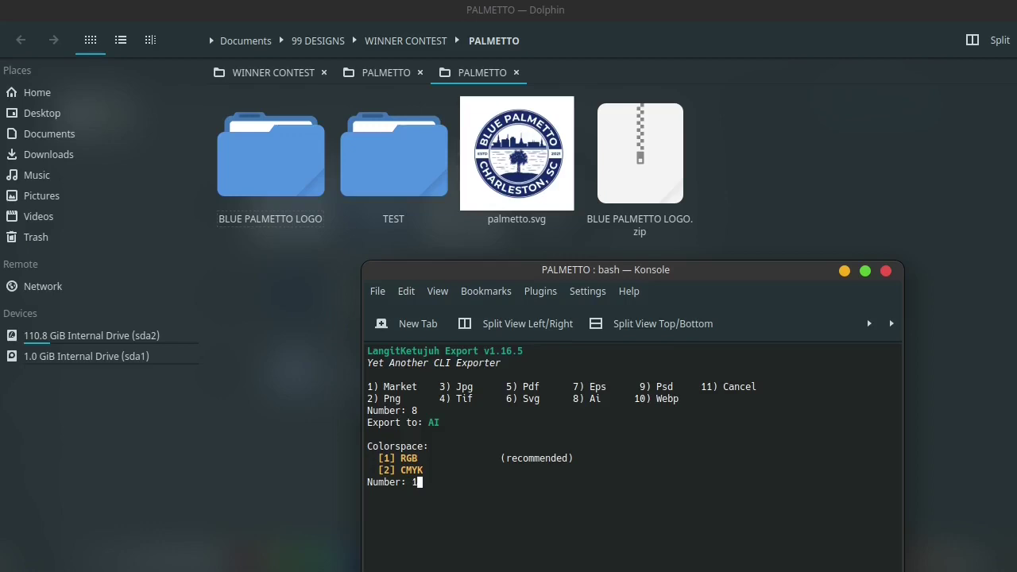
key("Return")
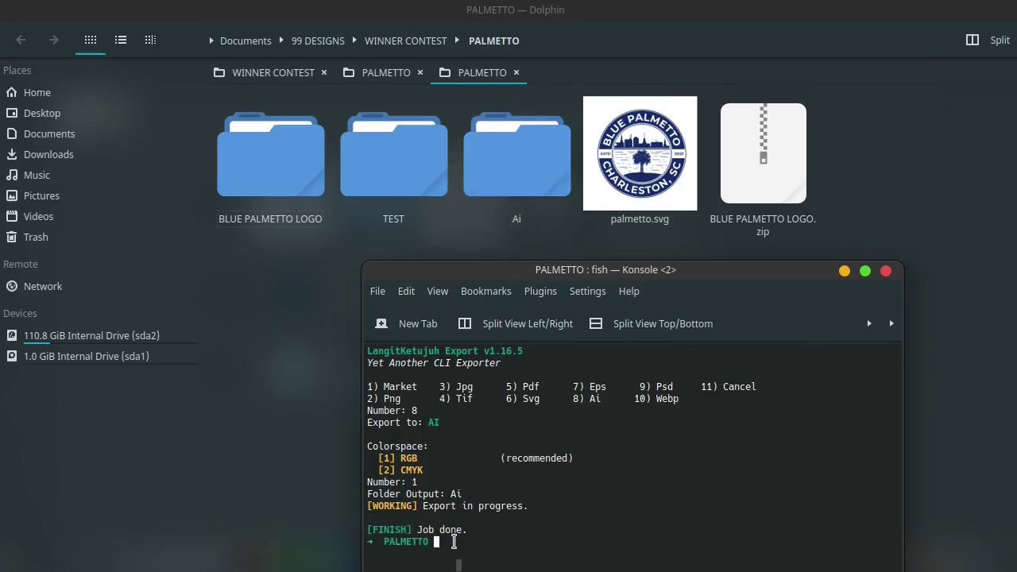
- Open the Ai folder to check BPC1-srgb.ai, BPC10-srgb.ai and BPC11-srgb.ai
left_click(513, 176)
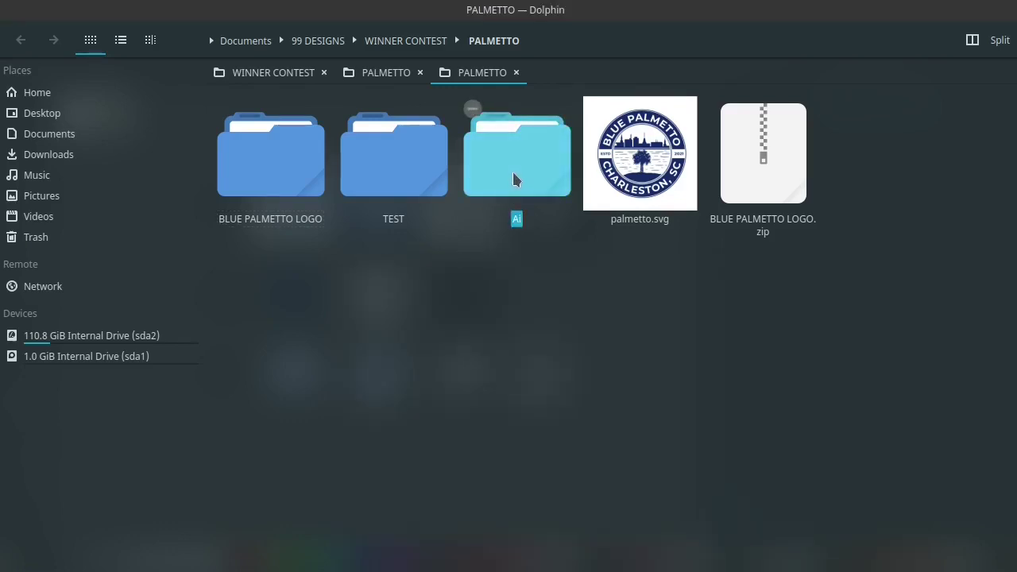
left_click_drag(696, 299, 241, 115)
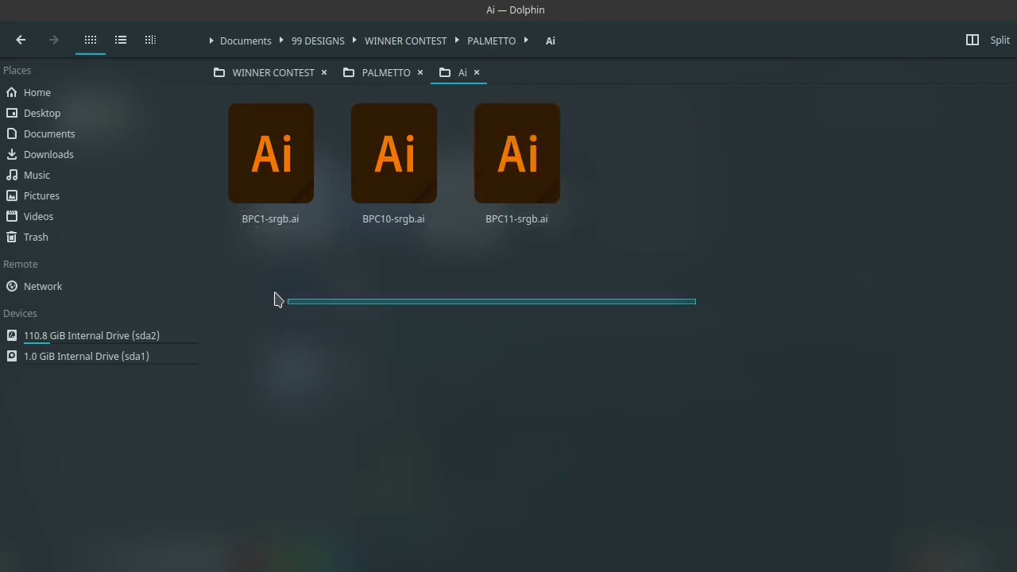
left_click(615, 150)
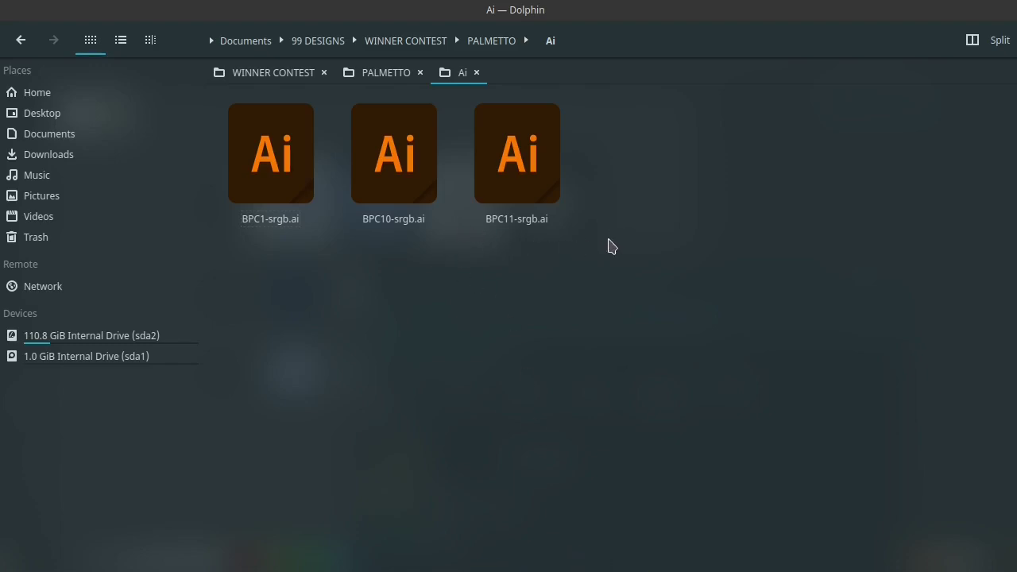
- Open BLUE PALMETTO LOGO and review its JPG, PNG and EPS subfolders
left_click(21, 41)
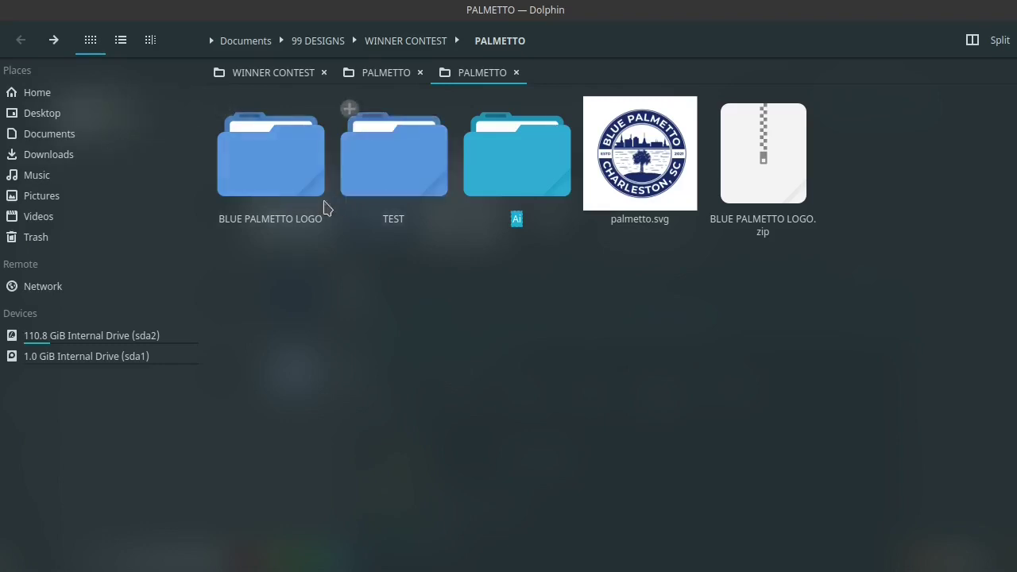
left_click(296, 183)
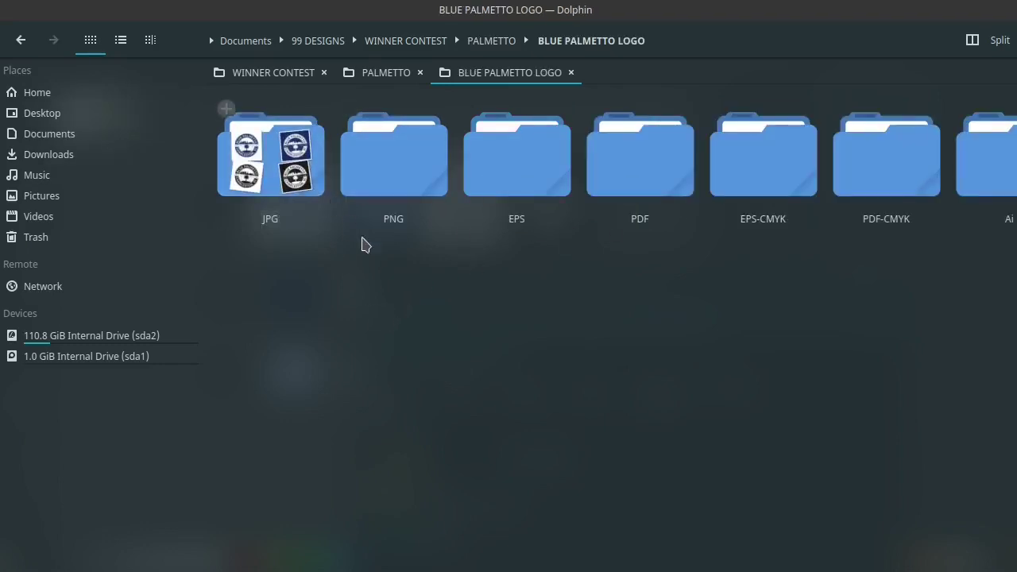
left_click(278, 187)
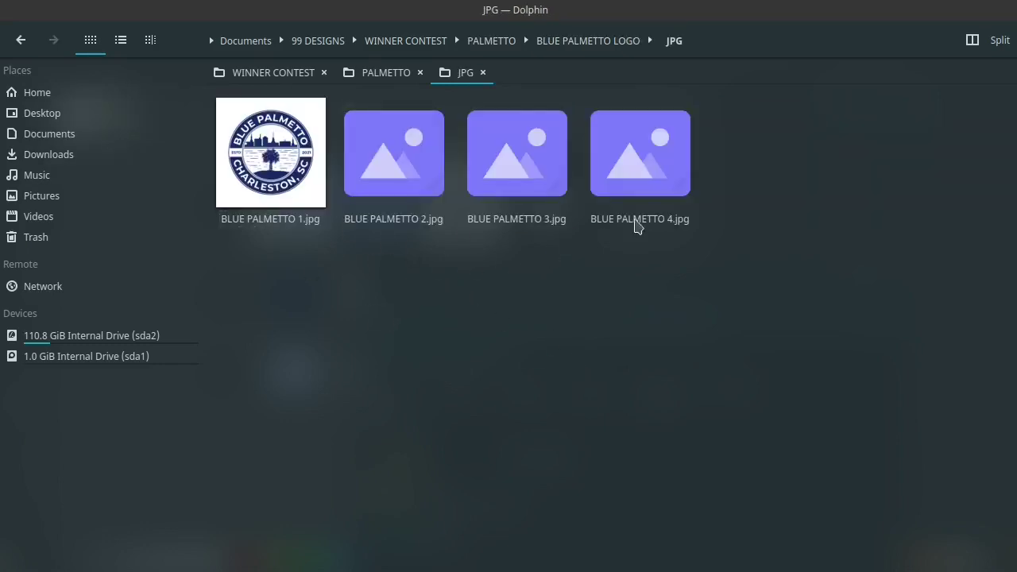
left_click(21, 41)
left_click(381, 183)
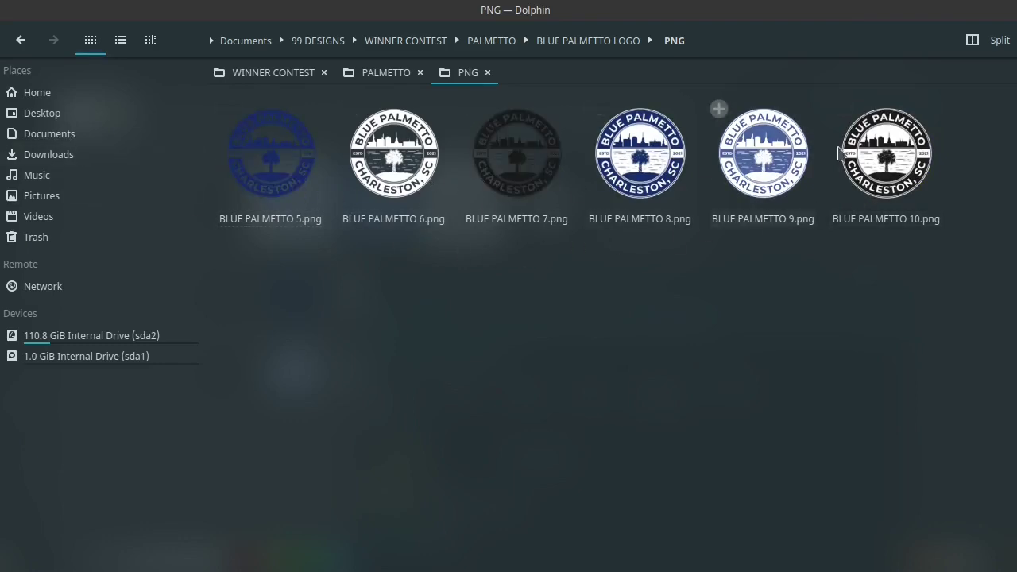
left_click(20, 39)
left_click(469, 168)
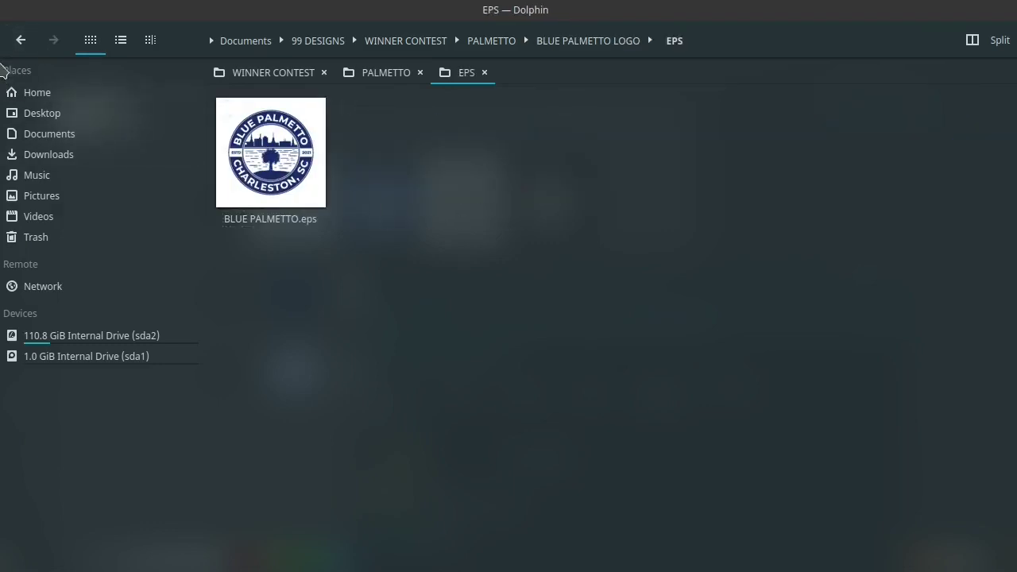
left_click(21, 40)
- Review the PDF, EPS-CMYK and Ai subfolders, then return to PALMETTO
left_click(604, 192)
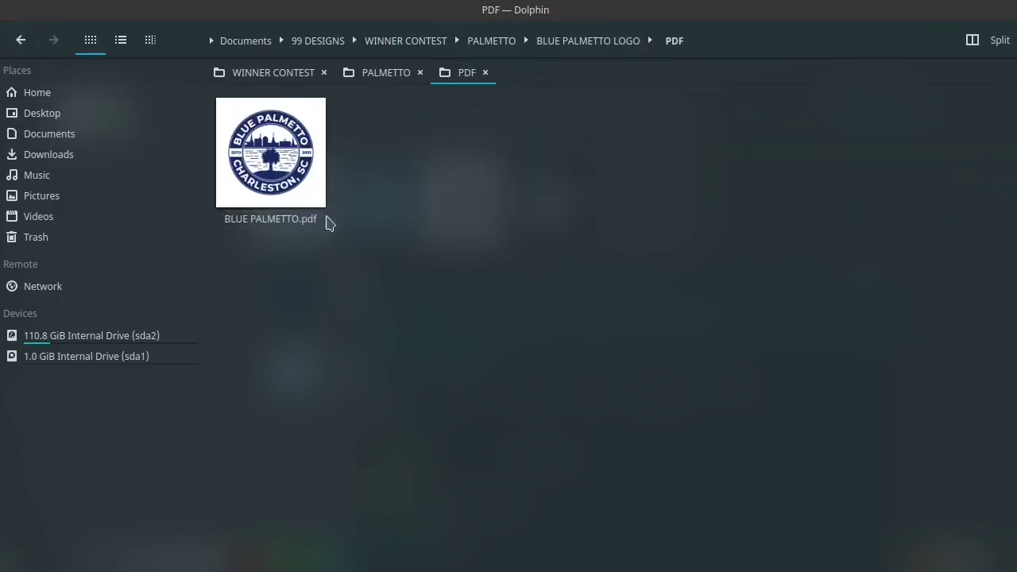
left_click(20, 40)
left_click(766, 178)
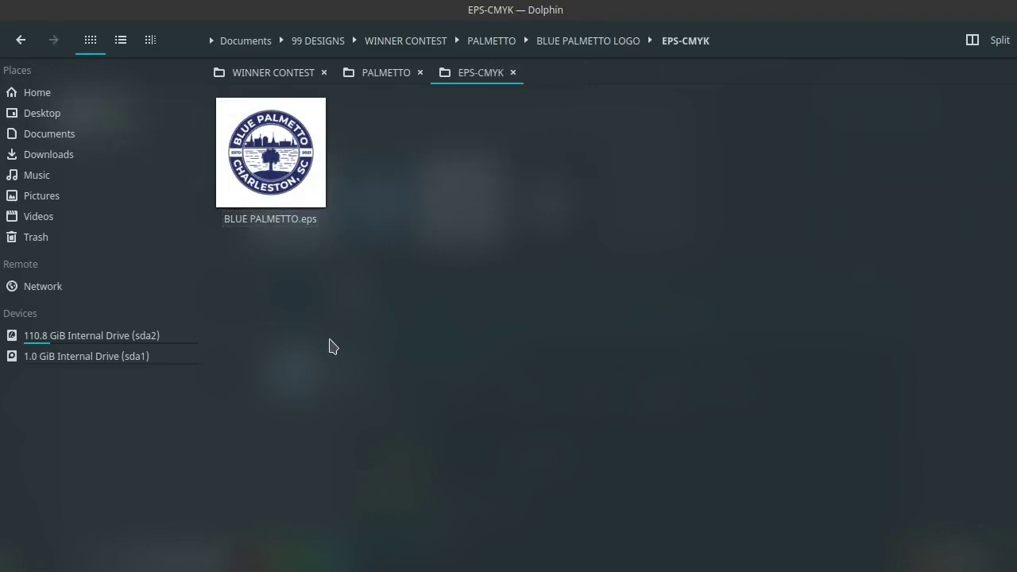
left_click(21, 40)
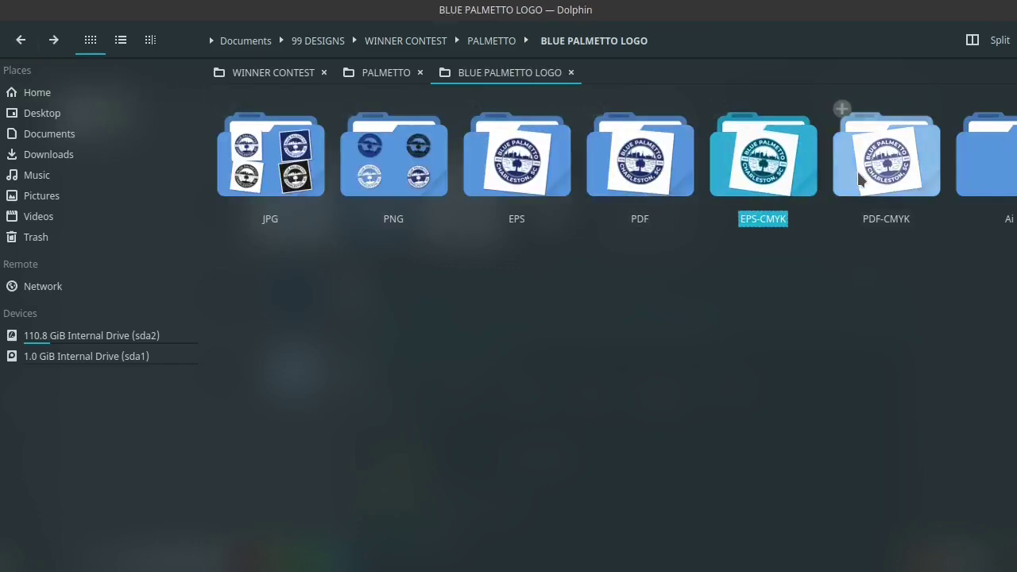
left_click(664, 203)
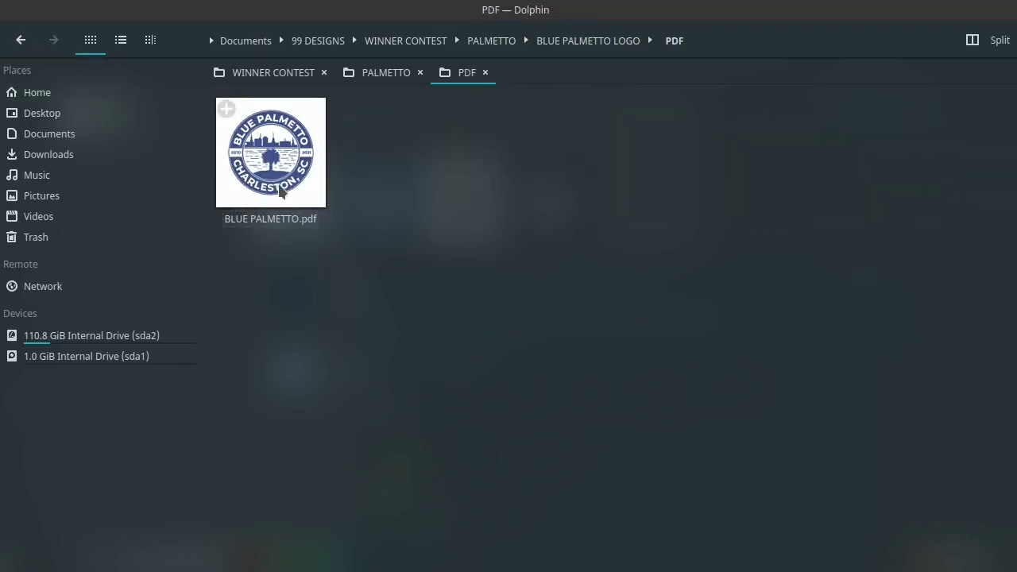
left_click(21, 39)
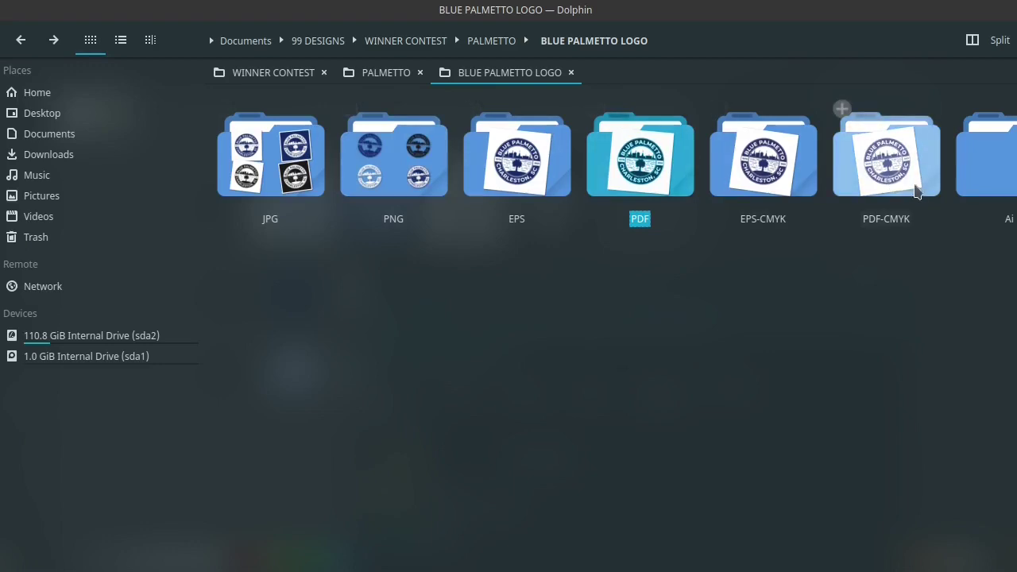
left_click(977, 174)
left_click(19, 41)
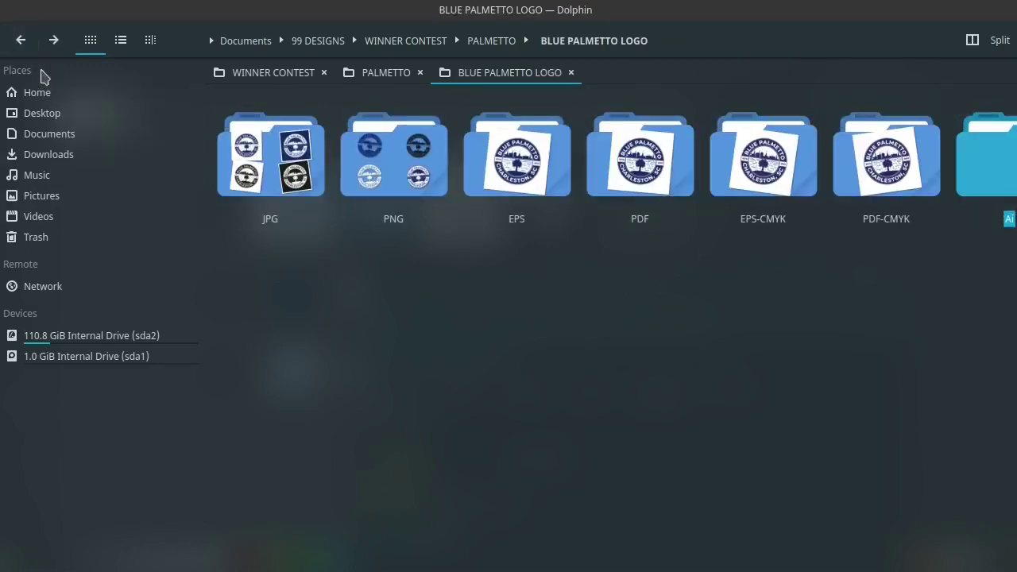
- Compress the BLUE PALMETTO LOGO folder into BLUE PALMETTO LOGO.zip and select it
right_click(266, 170)
mouse_move(309, 501)
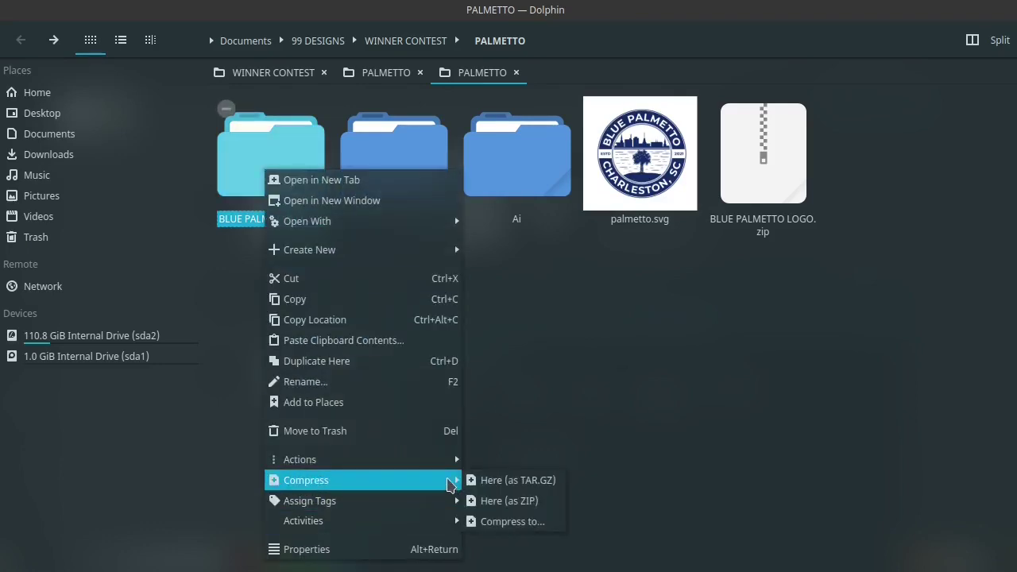
mouse_move(306, 480)
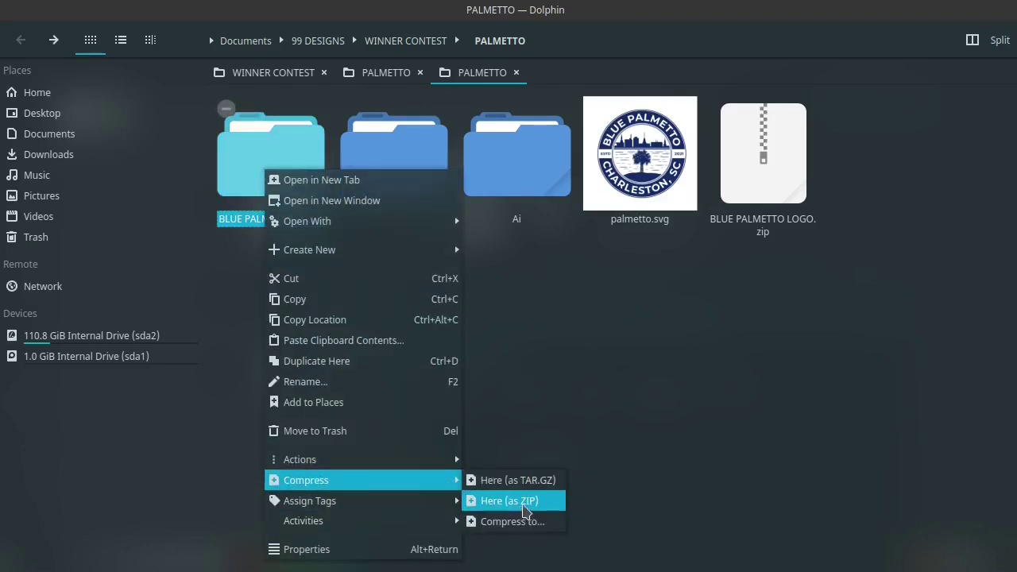
left_click(742, 313)
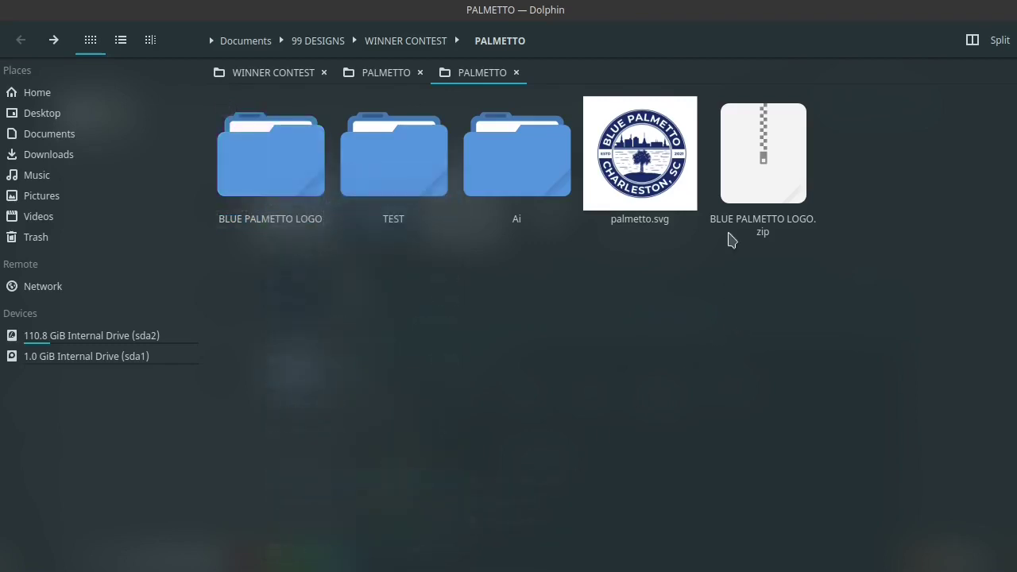
left_click(770, 167)
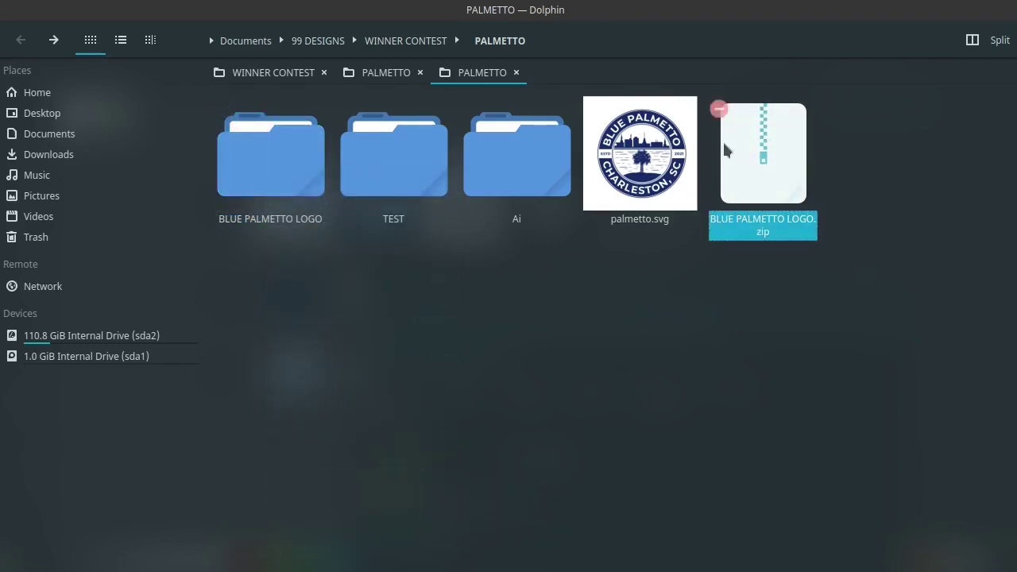